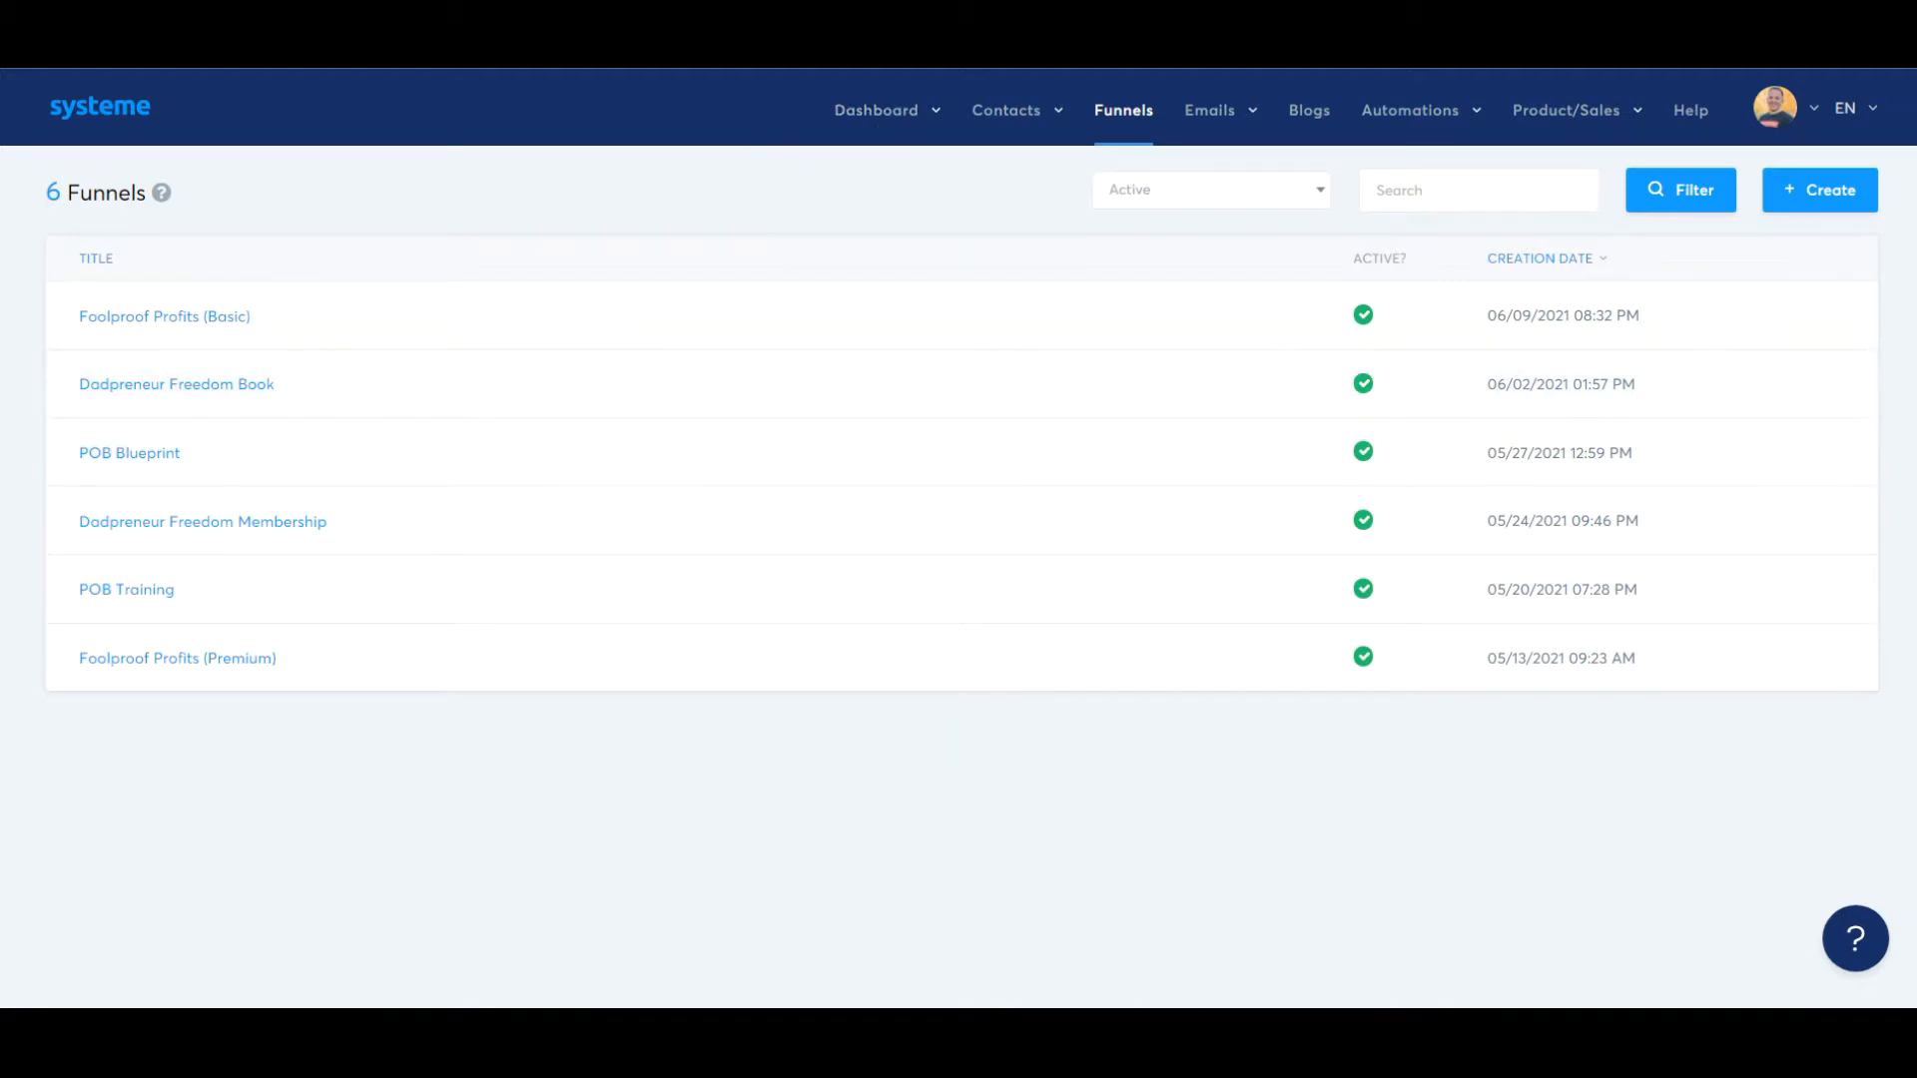
Create an email campaign named "Viral Funnel Email Campaign", correcting the misspelled word before saving
{"action": "mouse_move", "coordinate": [1210, 110]}
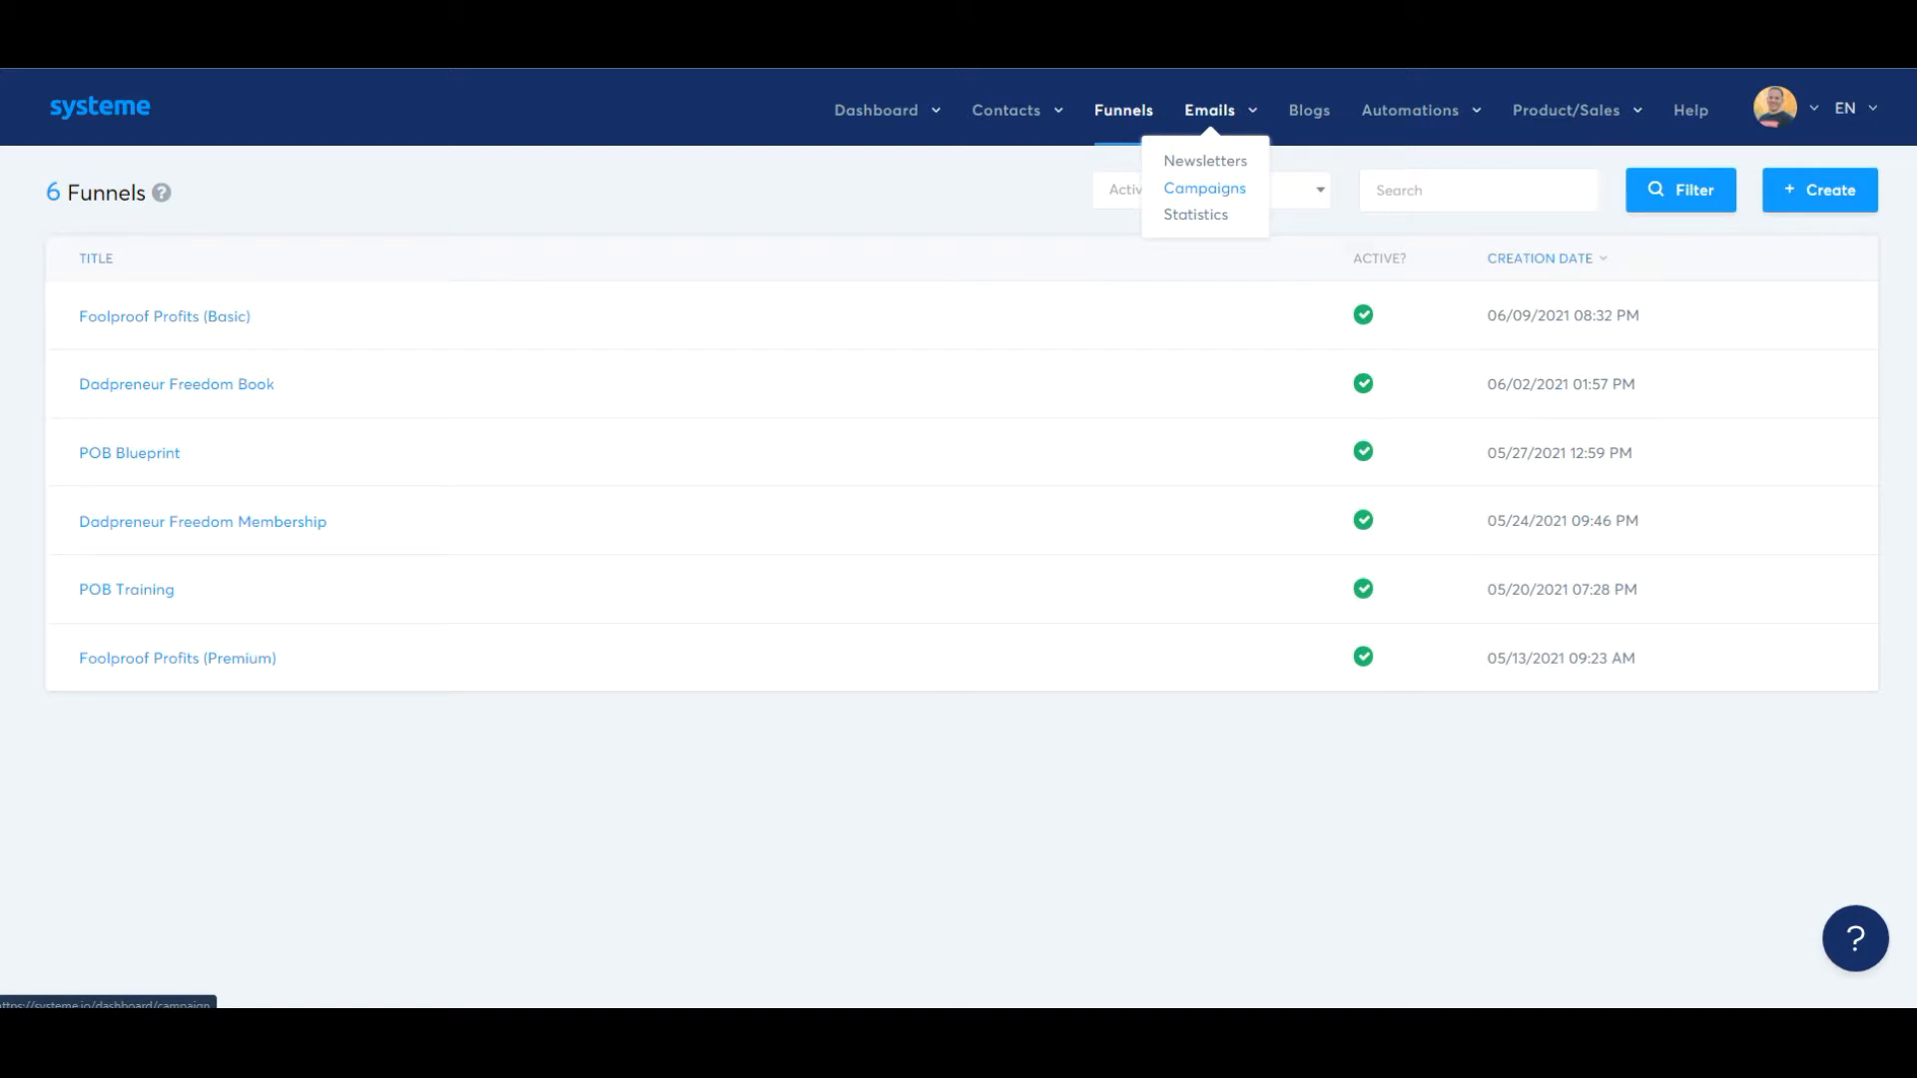
{"action": "left_click", "coordinate": [1204, 188]}
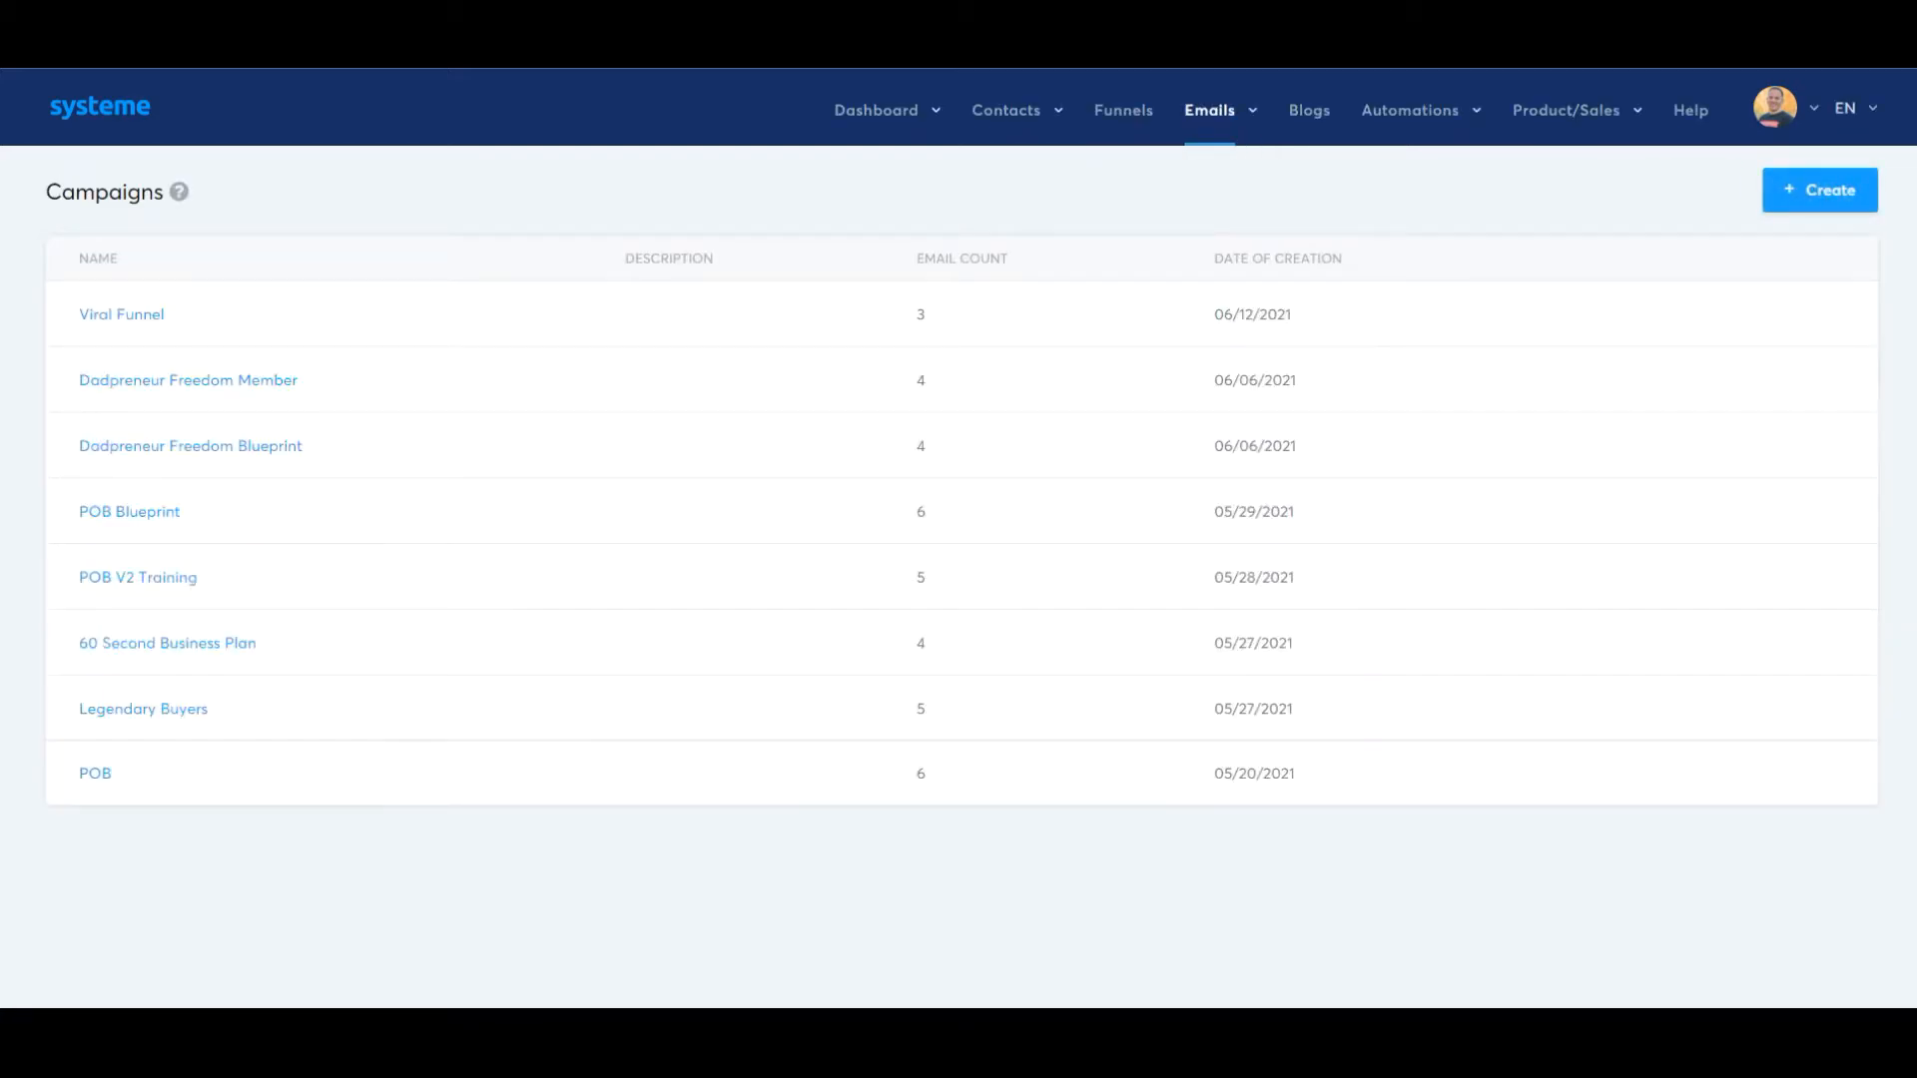
{"action": "left_click", "coordinate": [1819, 191]}
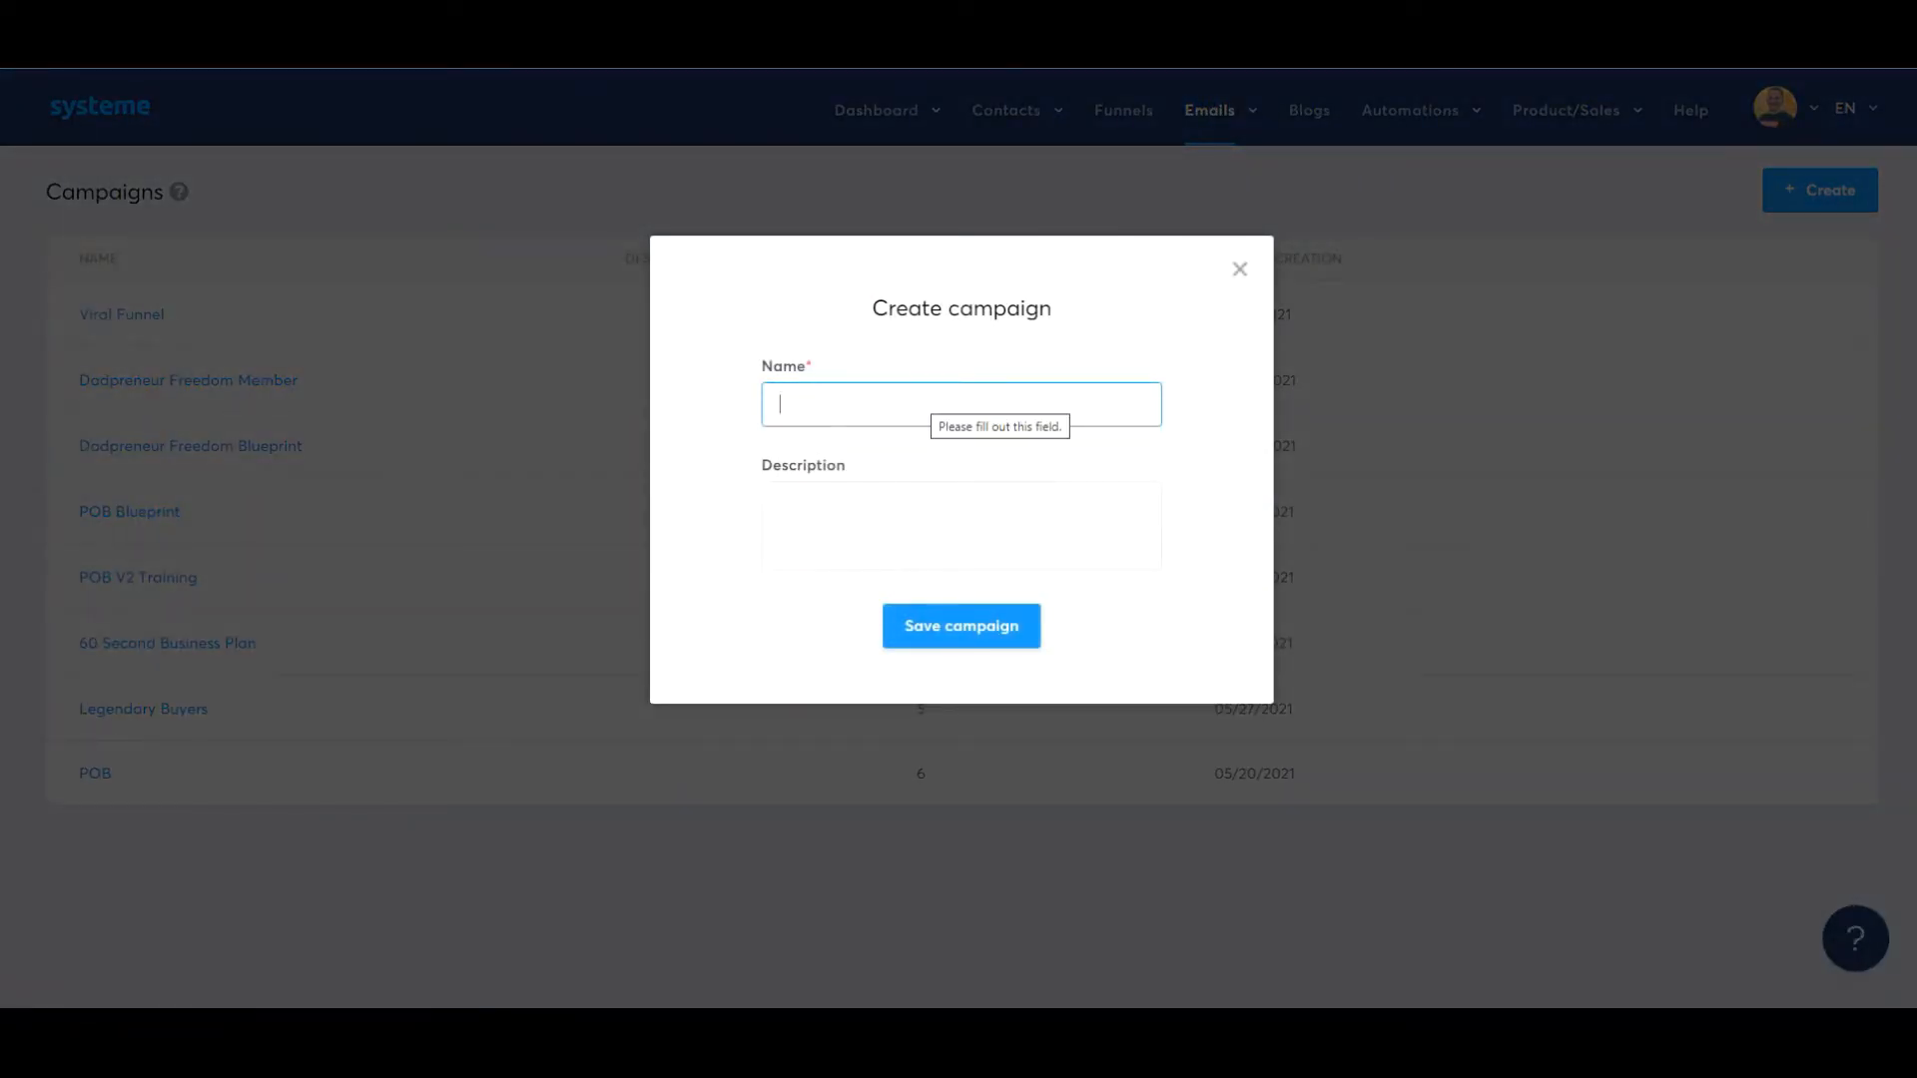
{"action": "type", "text": "Vi"}
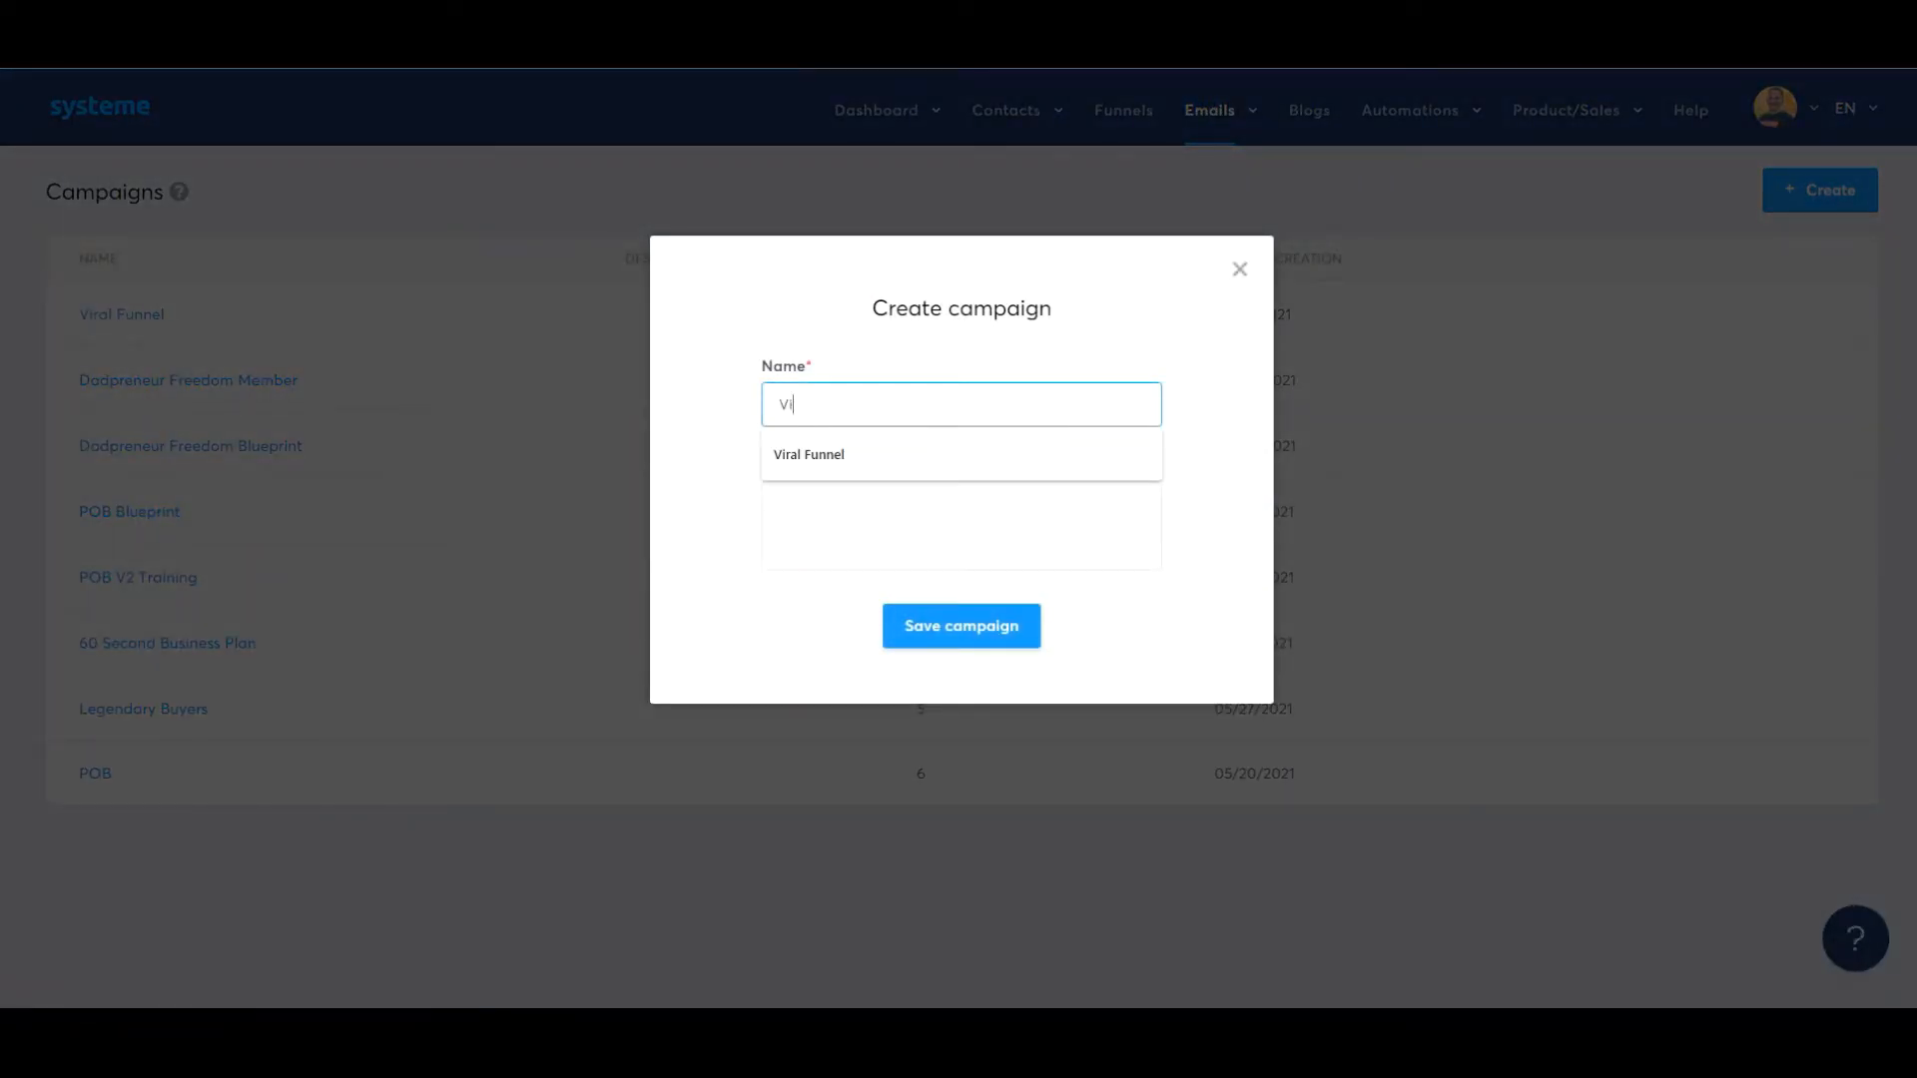
{"action": "type", "text": "ral Funnel Email Campign"}
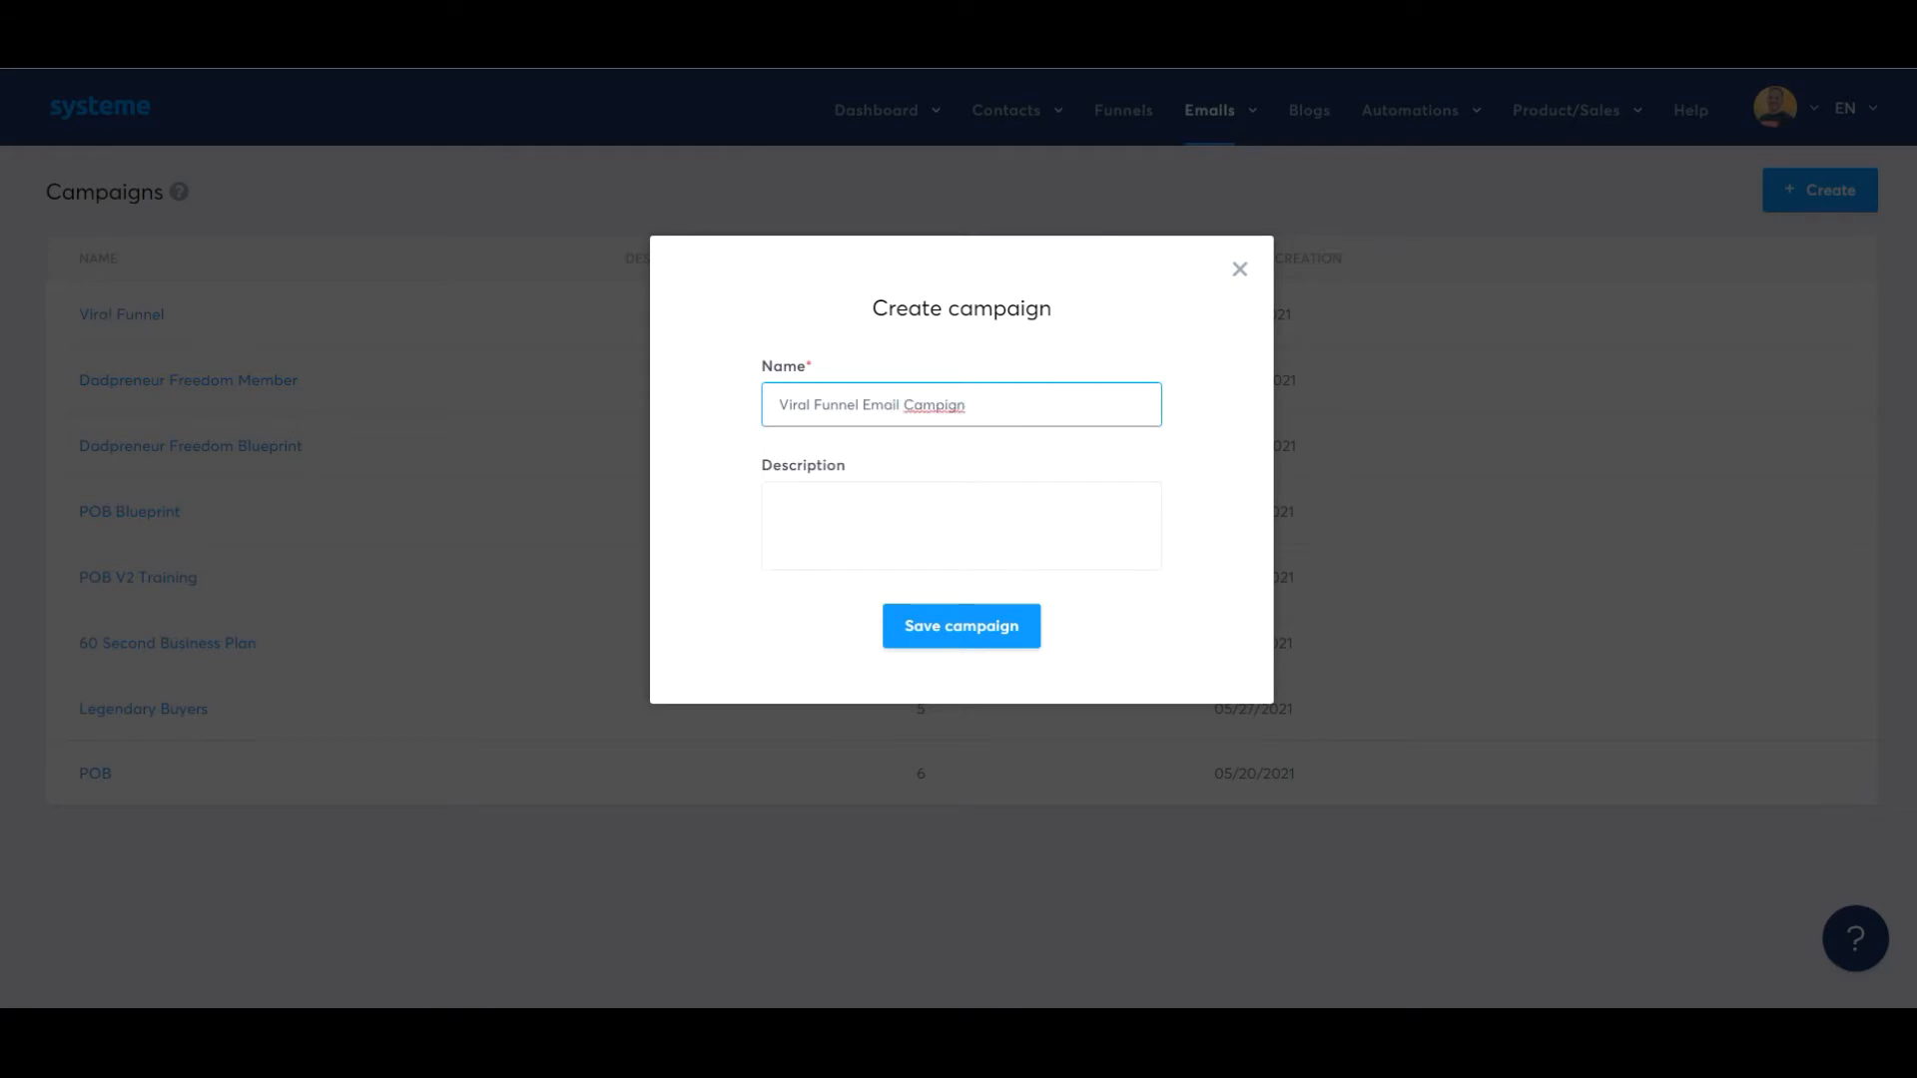
{"action": "right_click", "coordinate": [933, 405]}
{"action": "left_click", "coordinate": [990, 417]}
{"action": "left_click", "coordinate": [961, 626]}
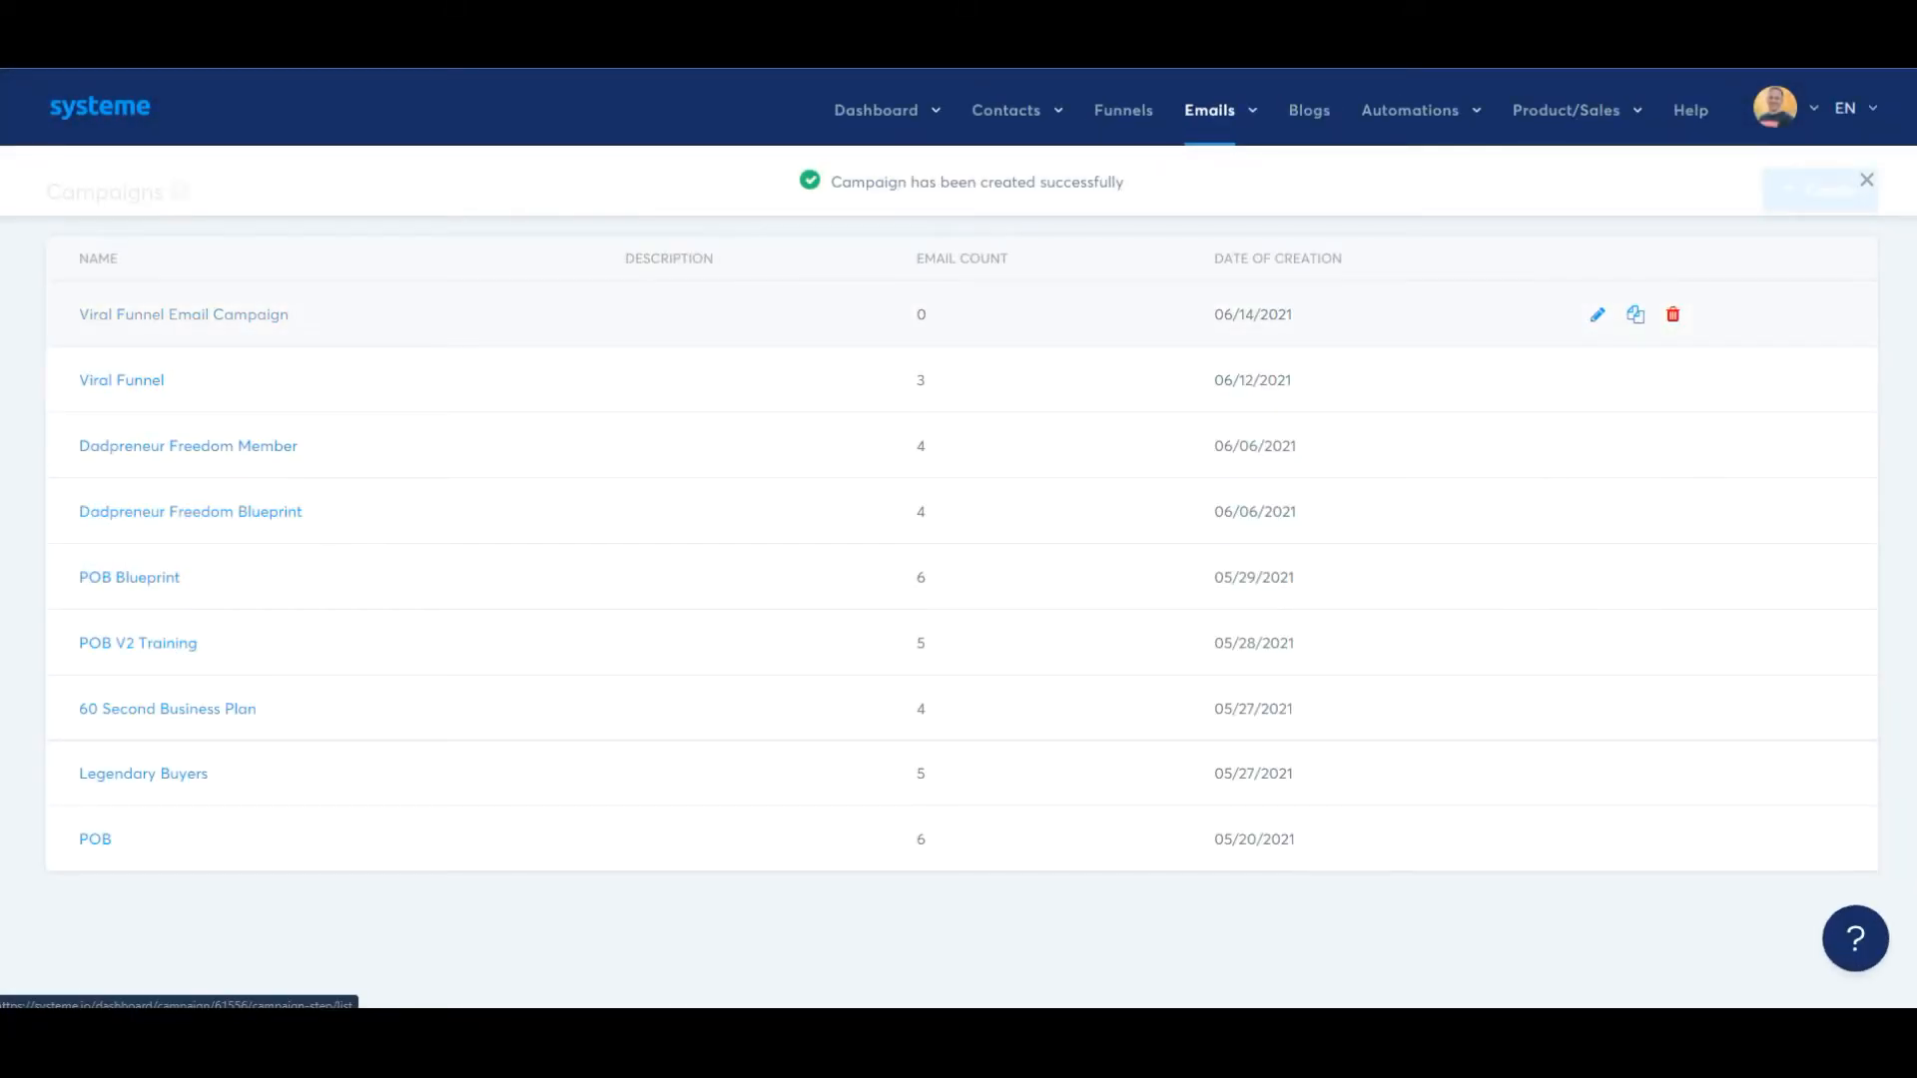
Open the Viral Funnel Email Campaign and start adding an email that uses the classic editor
{"action": "left_click", "coordinate": [183, 315]}
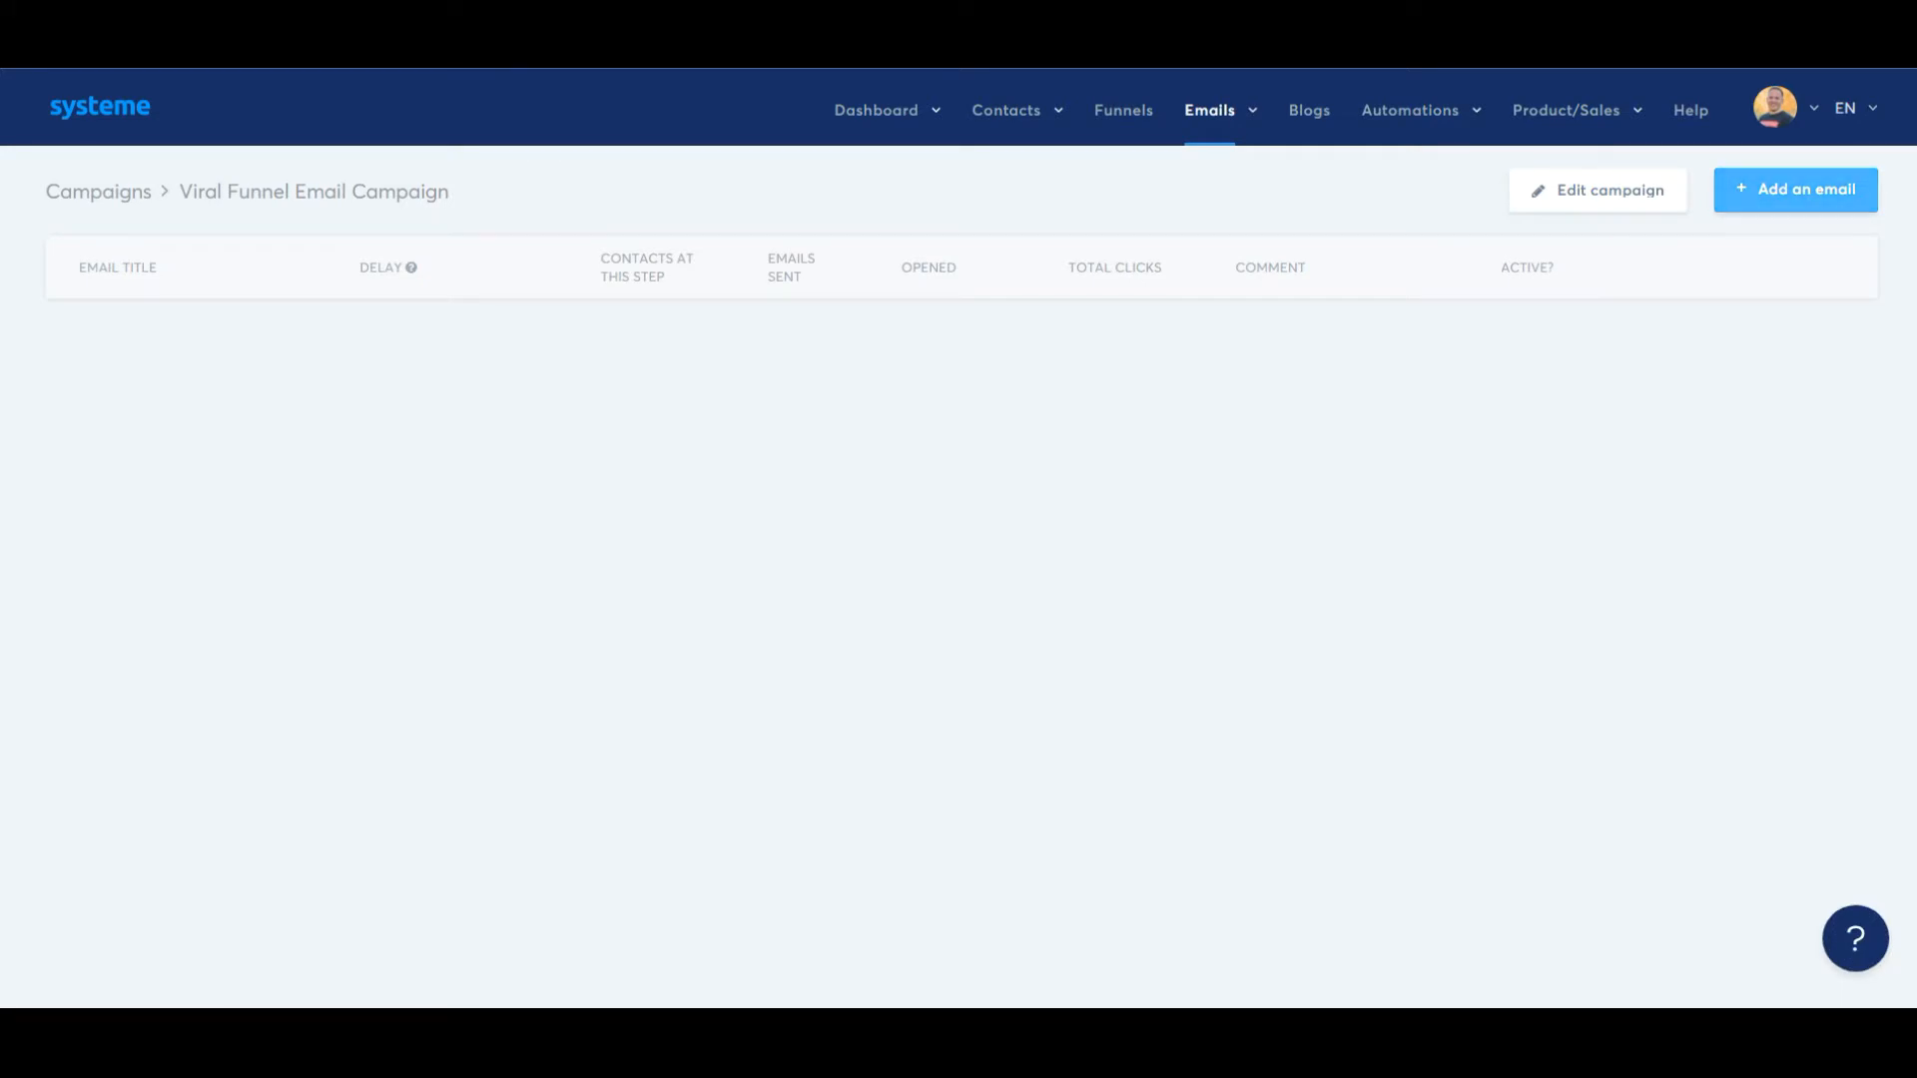
{"action": "left_click", "coordinate": [1795, 188]}
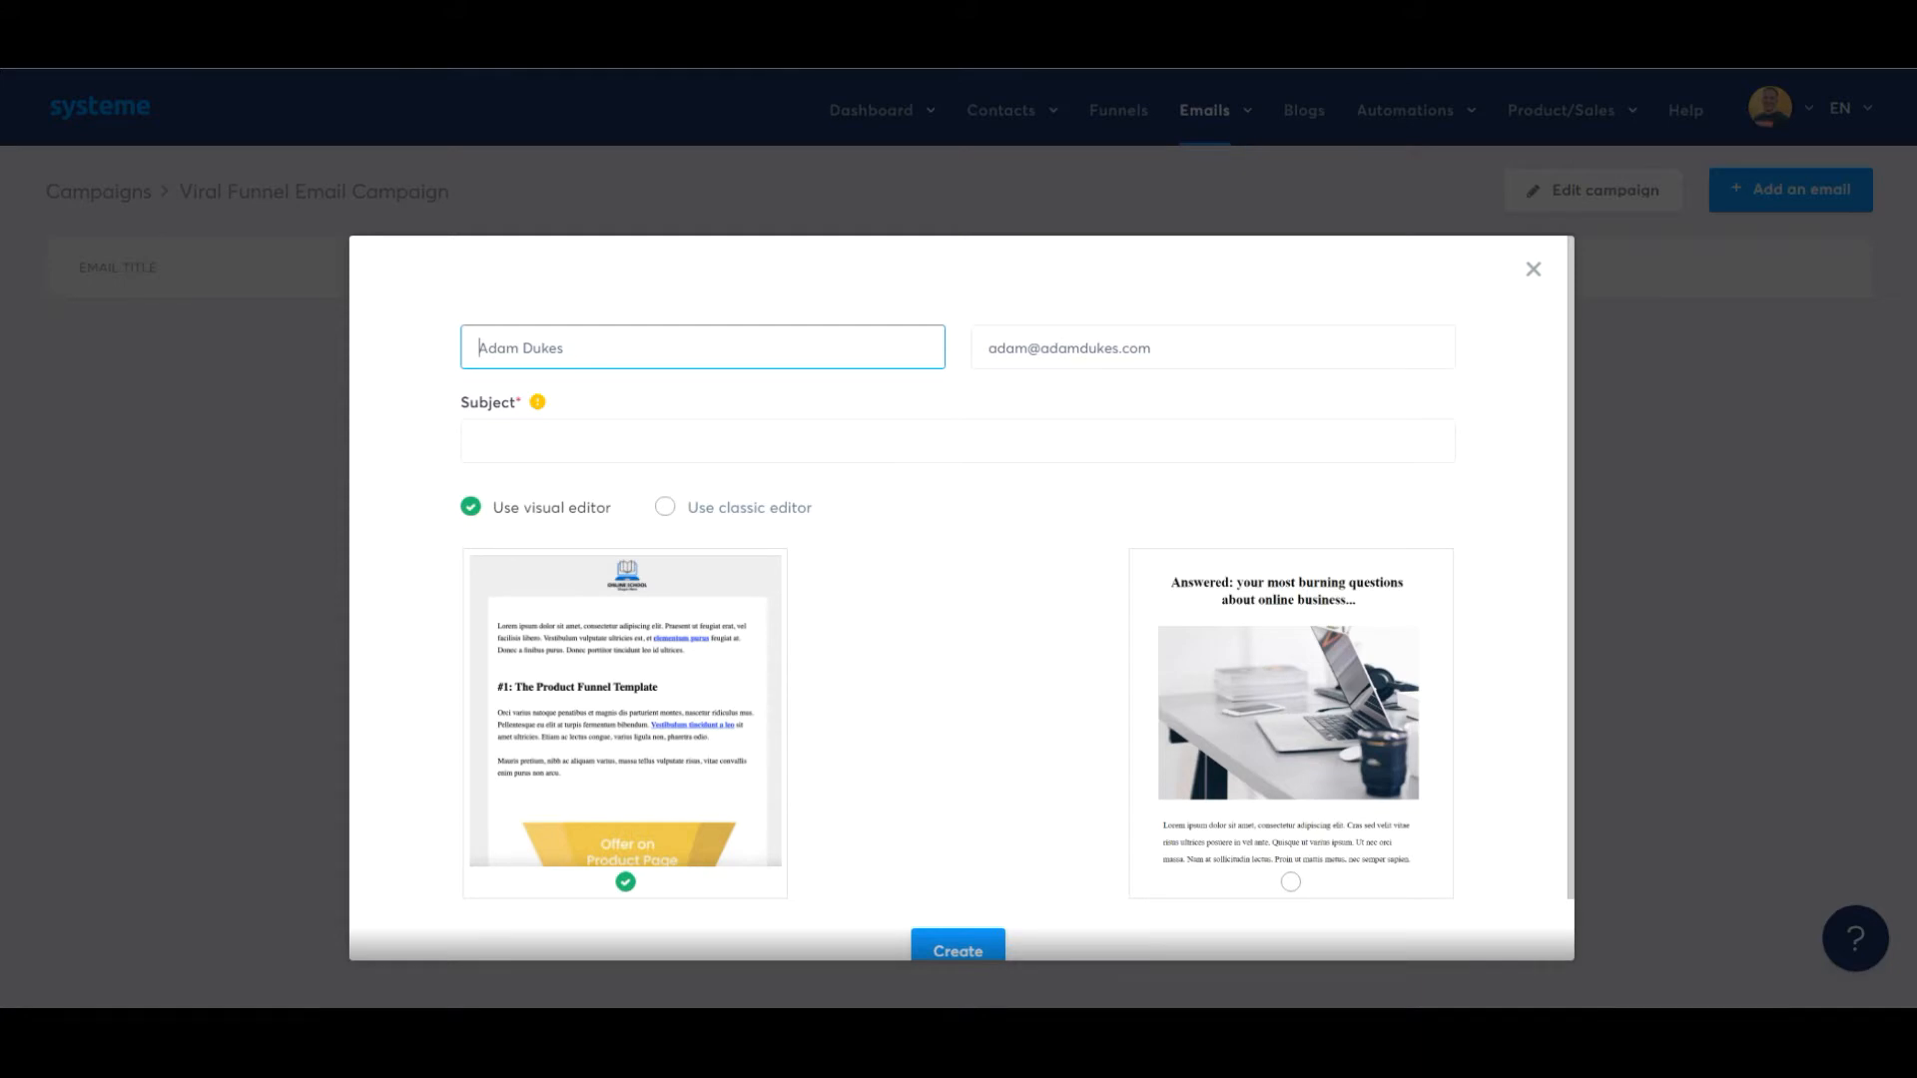
{"action": "scroll", "coordinate": [1291, 723], "scroll_direction": "down", "scroll_amount": 2}
{"action": "scroll", "coordinate": [1291, 723], "scroll_direction": "up", "scroll_amount": 2}
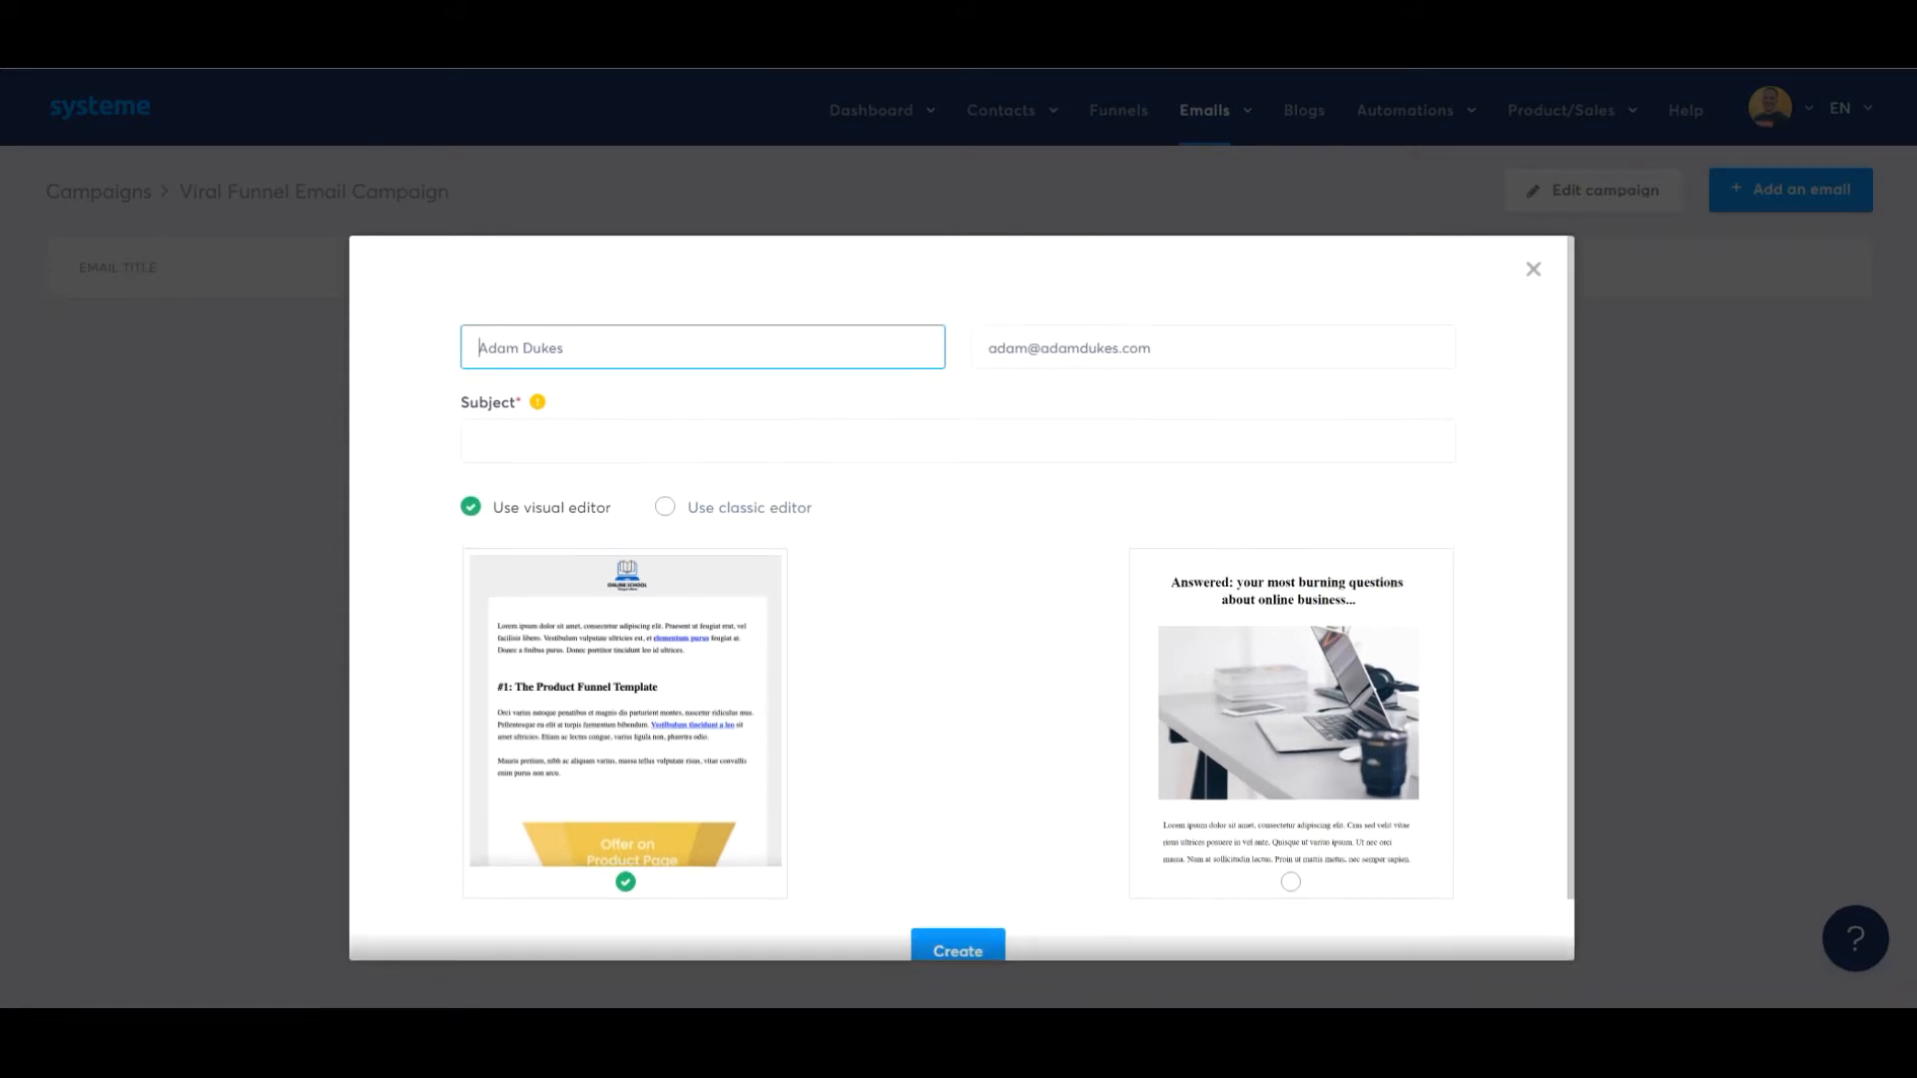
{"action": "left_click", "coordinate": [666, 507]}
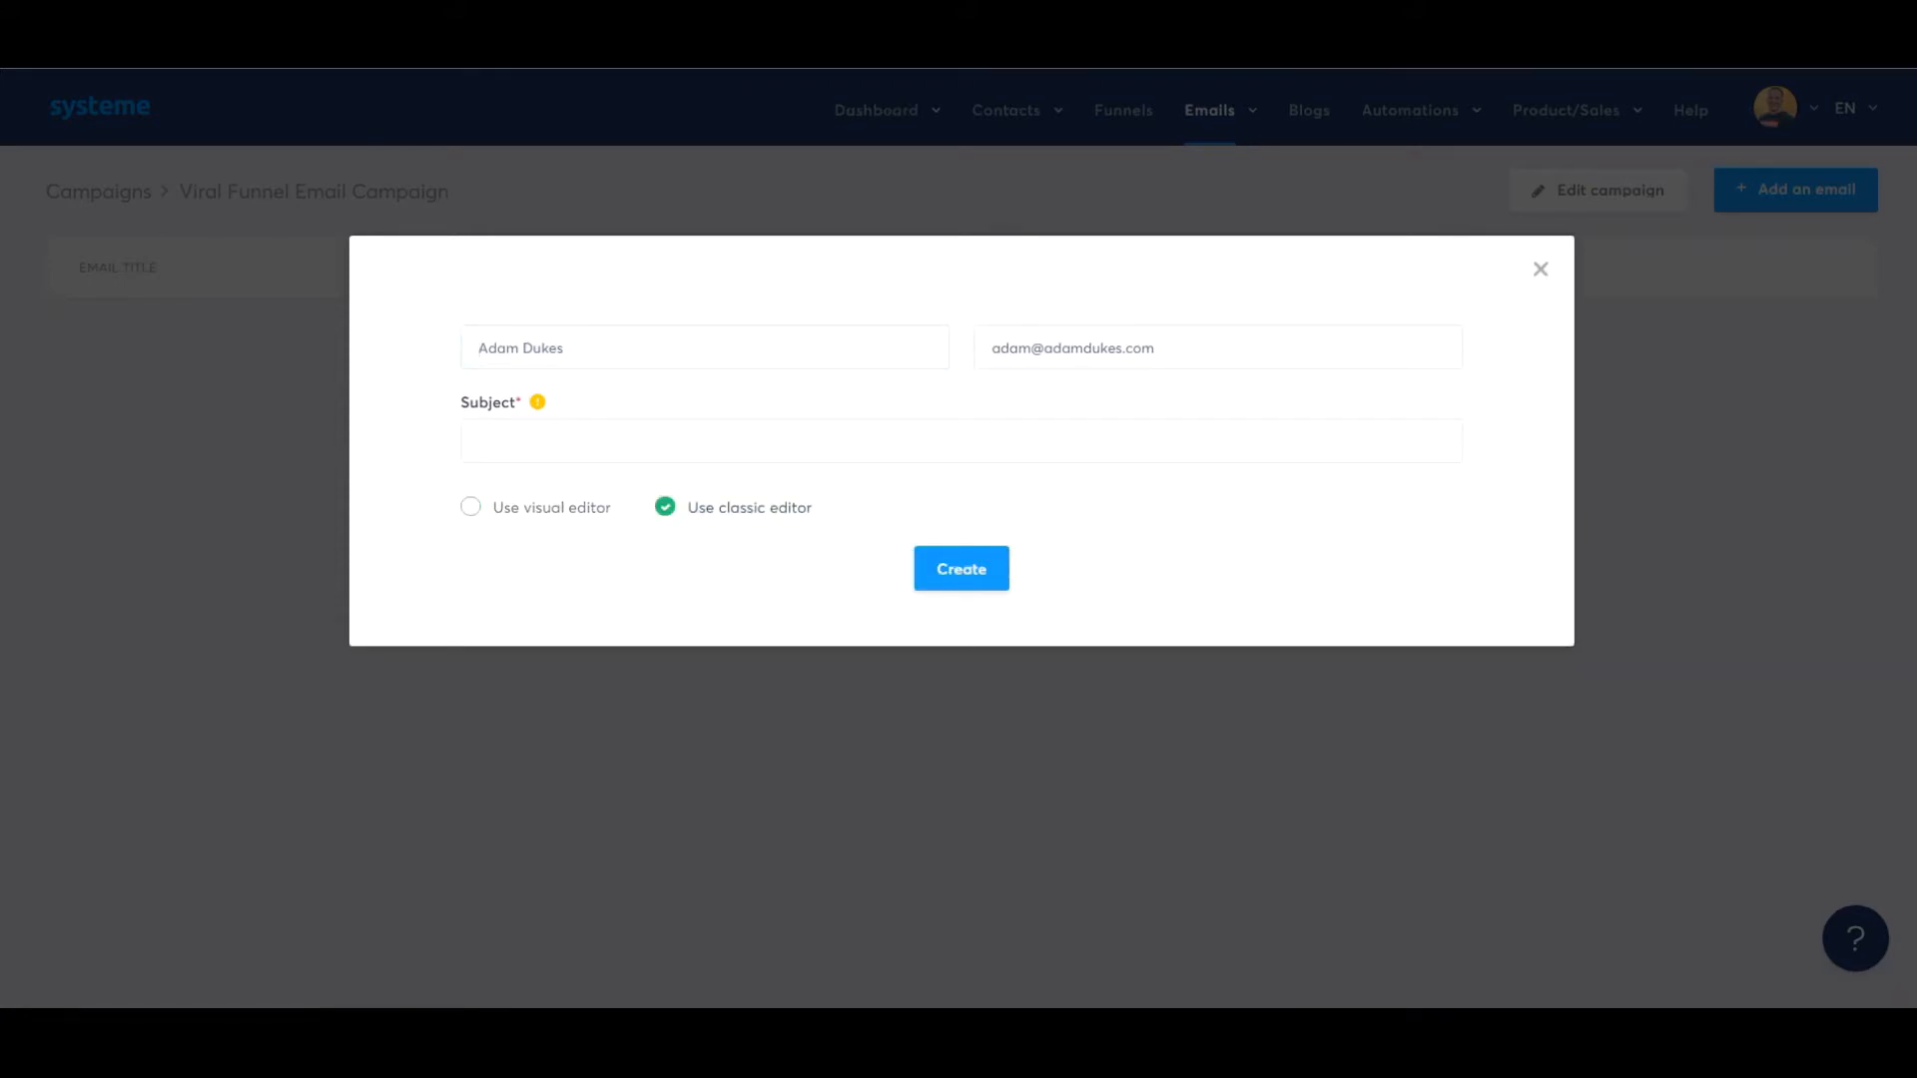
{"action": "left_click", "coordinate": [960, 568]}
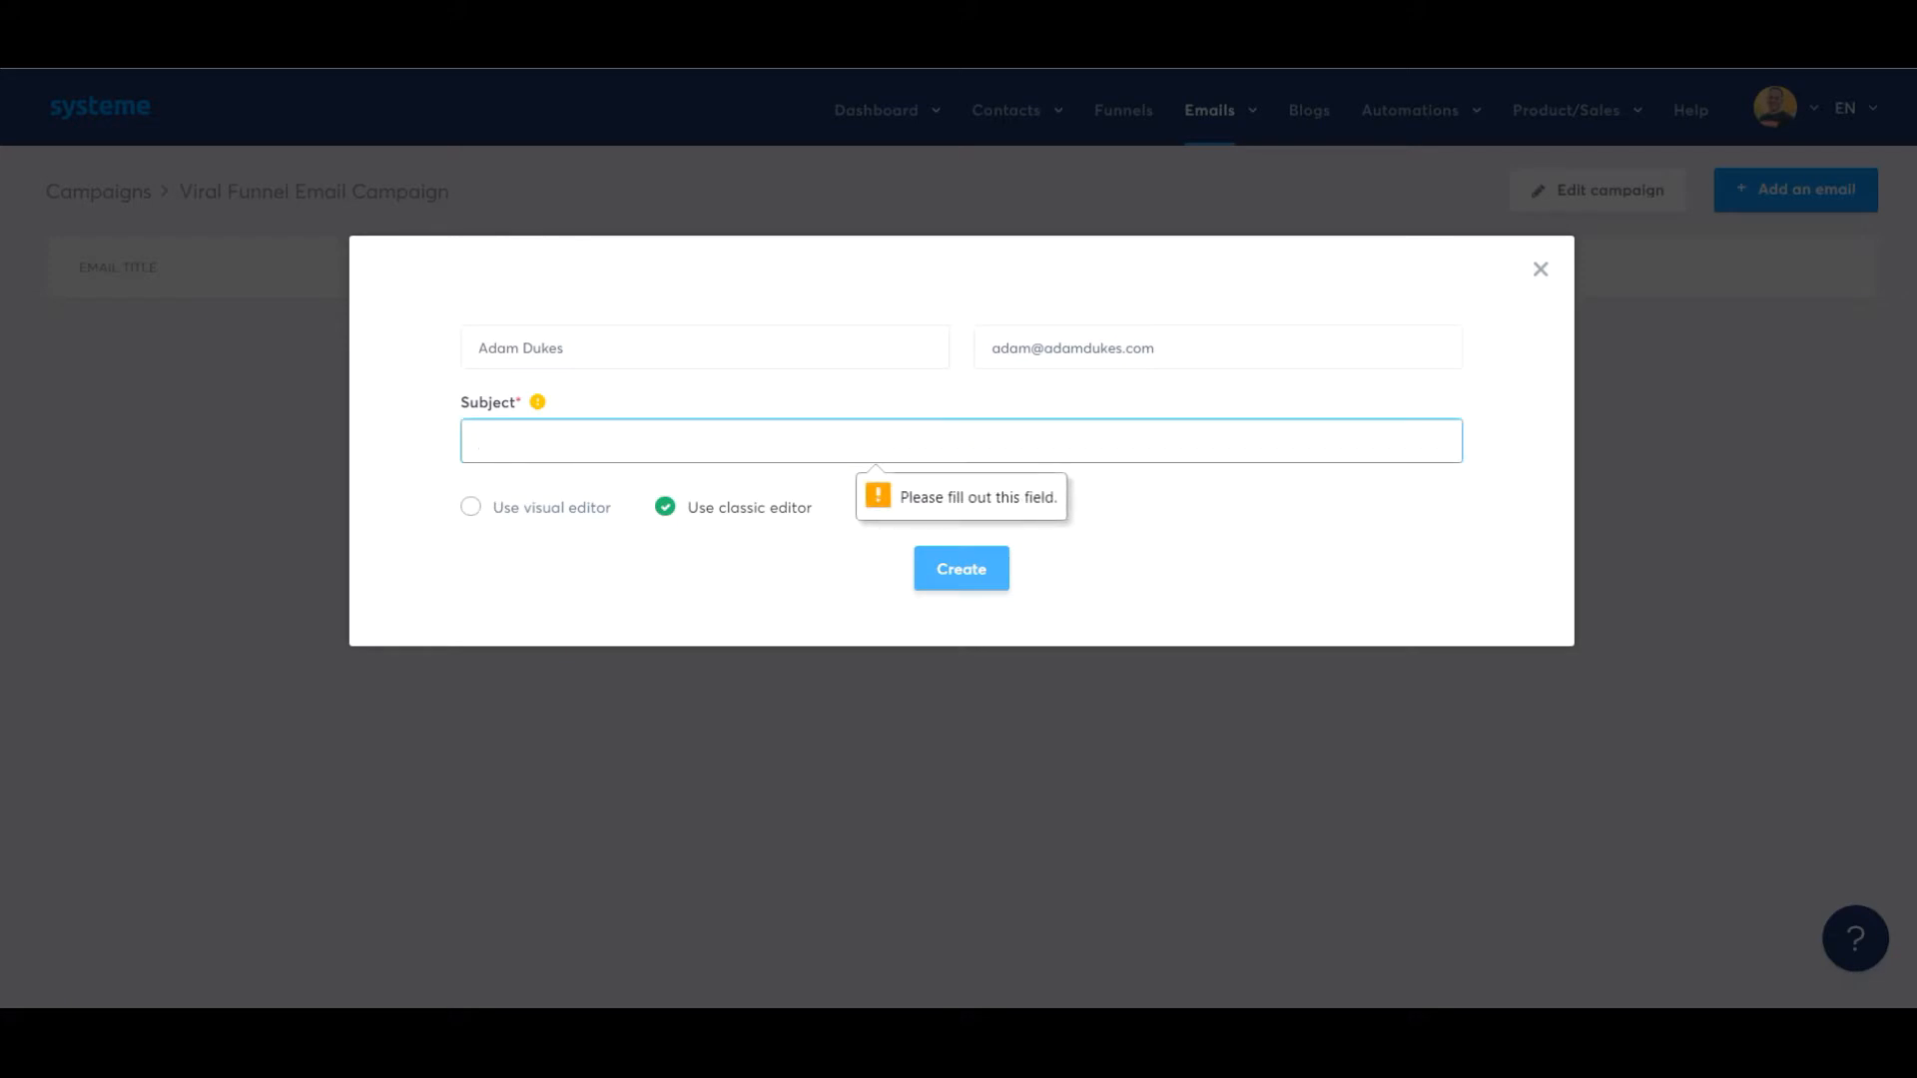
Create the email with the subject "Here's your Affiliate Business In a Box online system!" taken from Email 1 in the Google Docs file
{"action": "key", "text": "alt+Tab"}
{"action": "key", "text": "alt+Tab"}
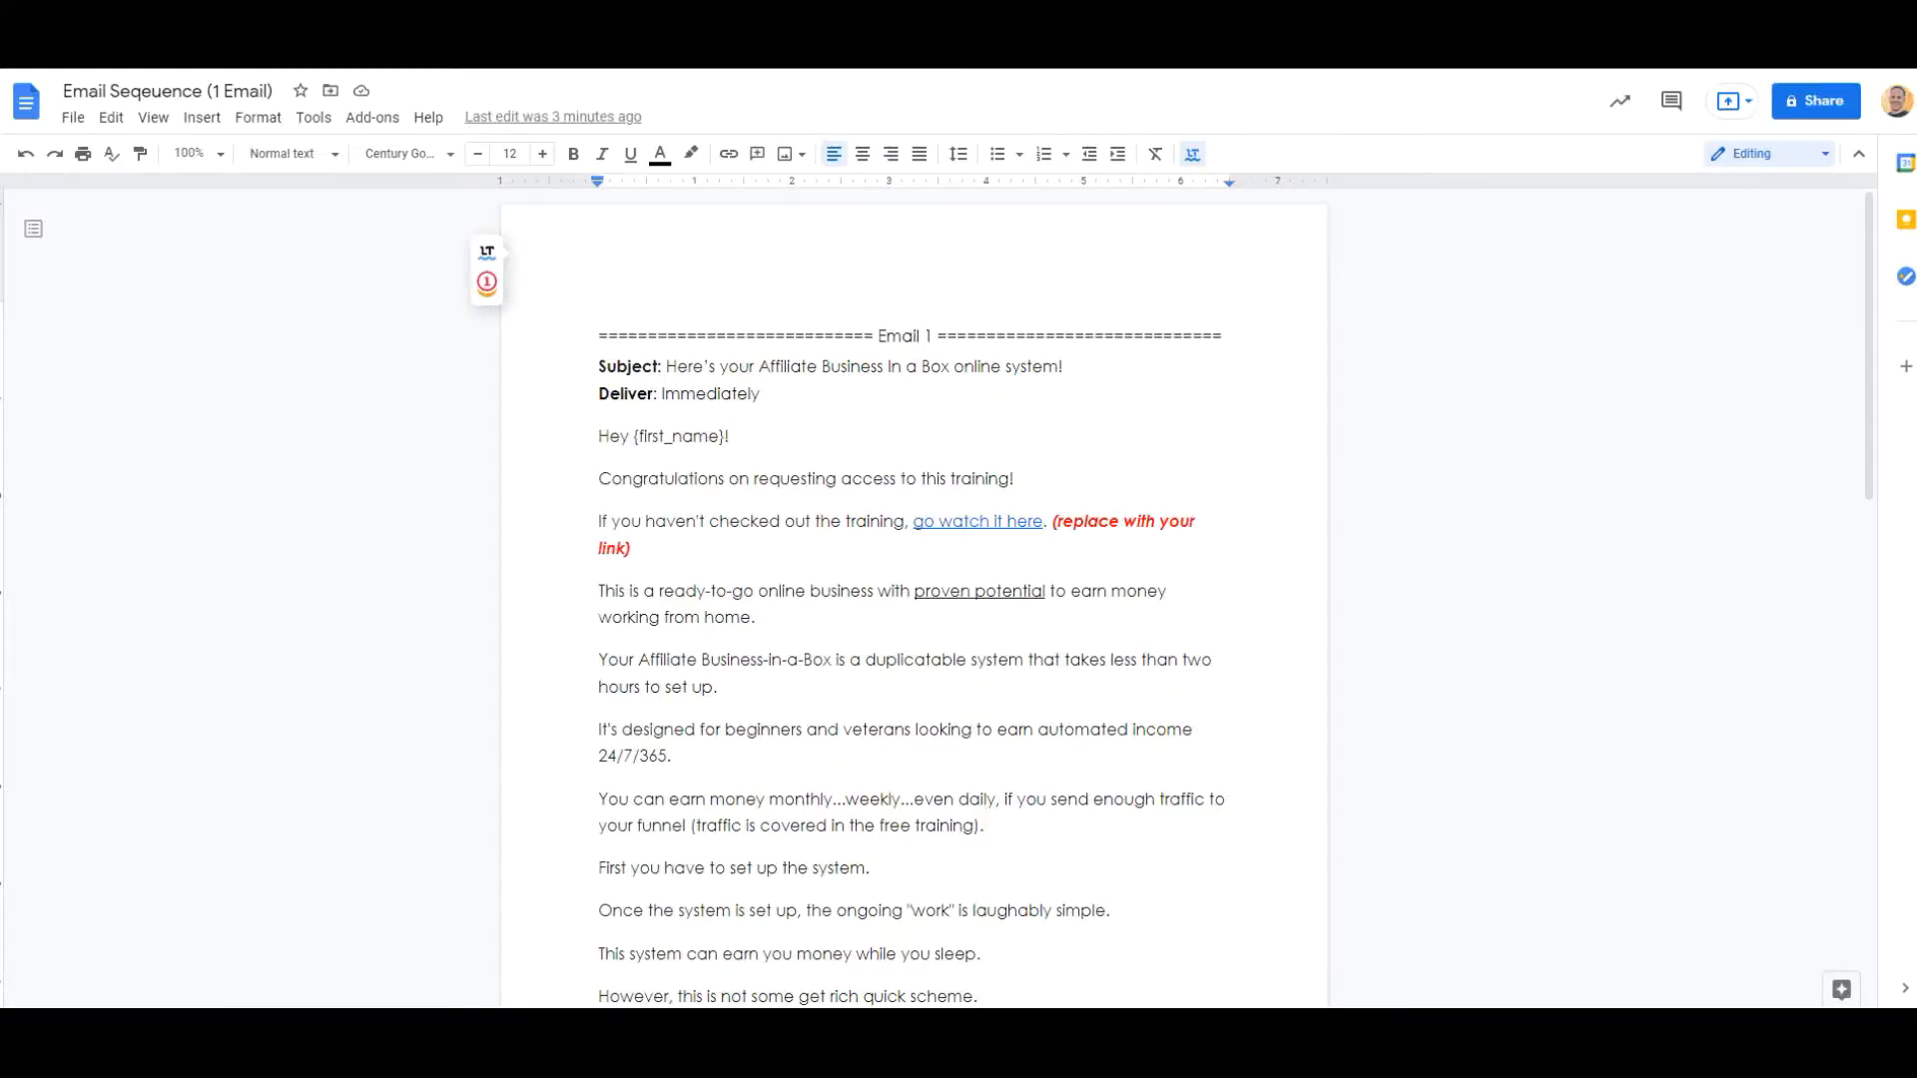
{"action": "left_click_drag", "start_coordinate": [664, 366], "coordinate": [1072, 366]}
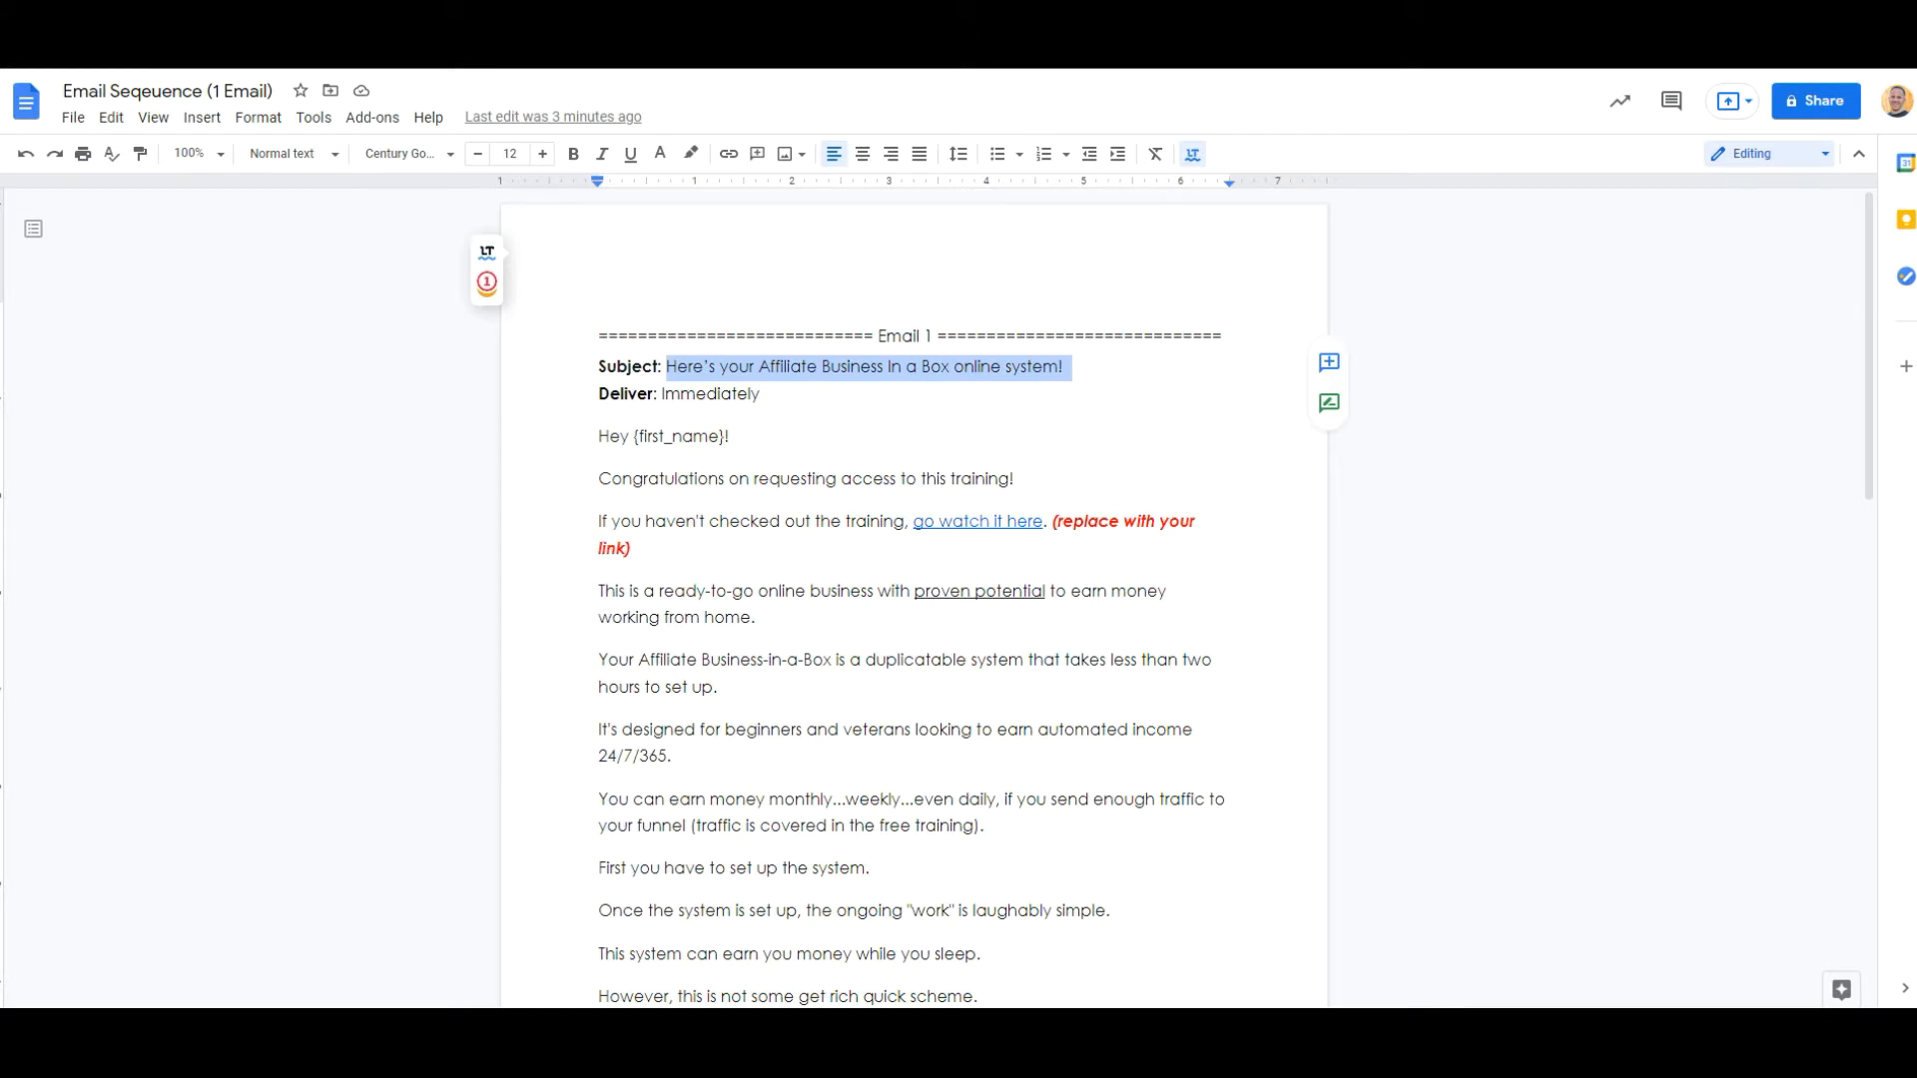
{"action": "key", "text": "alt+Tab"}
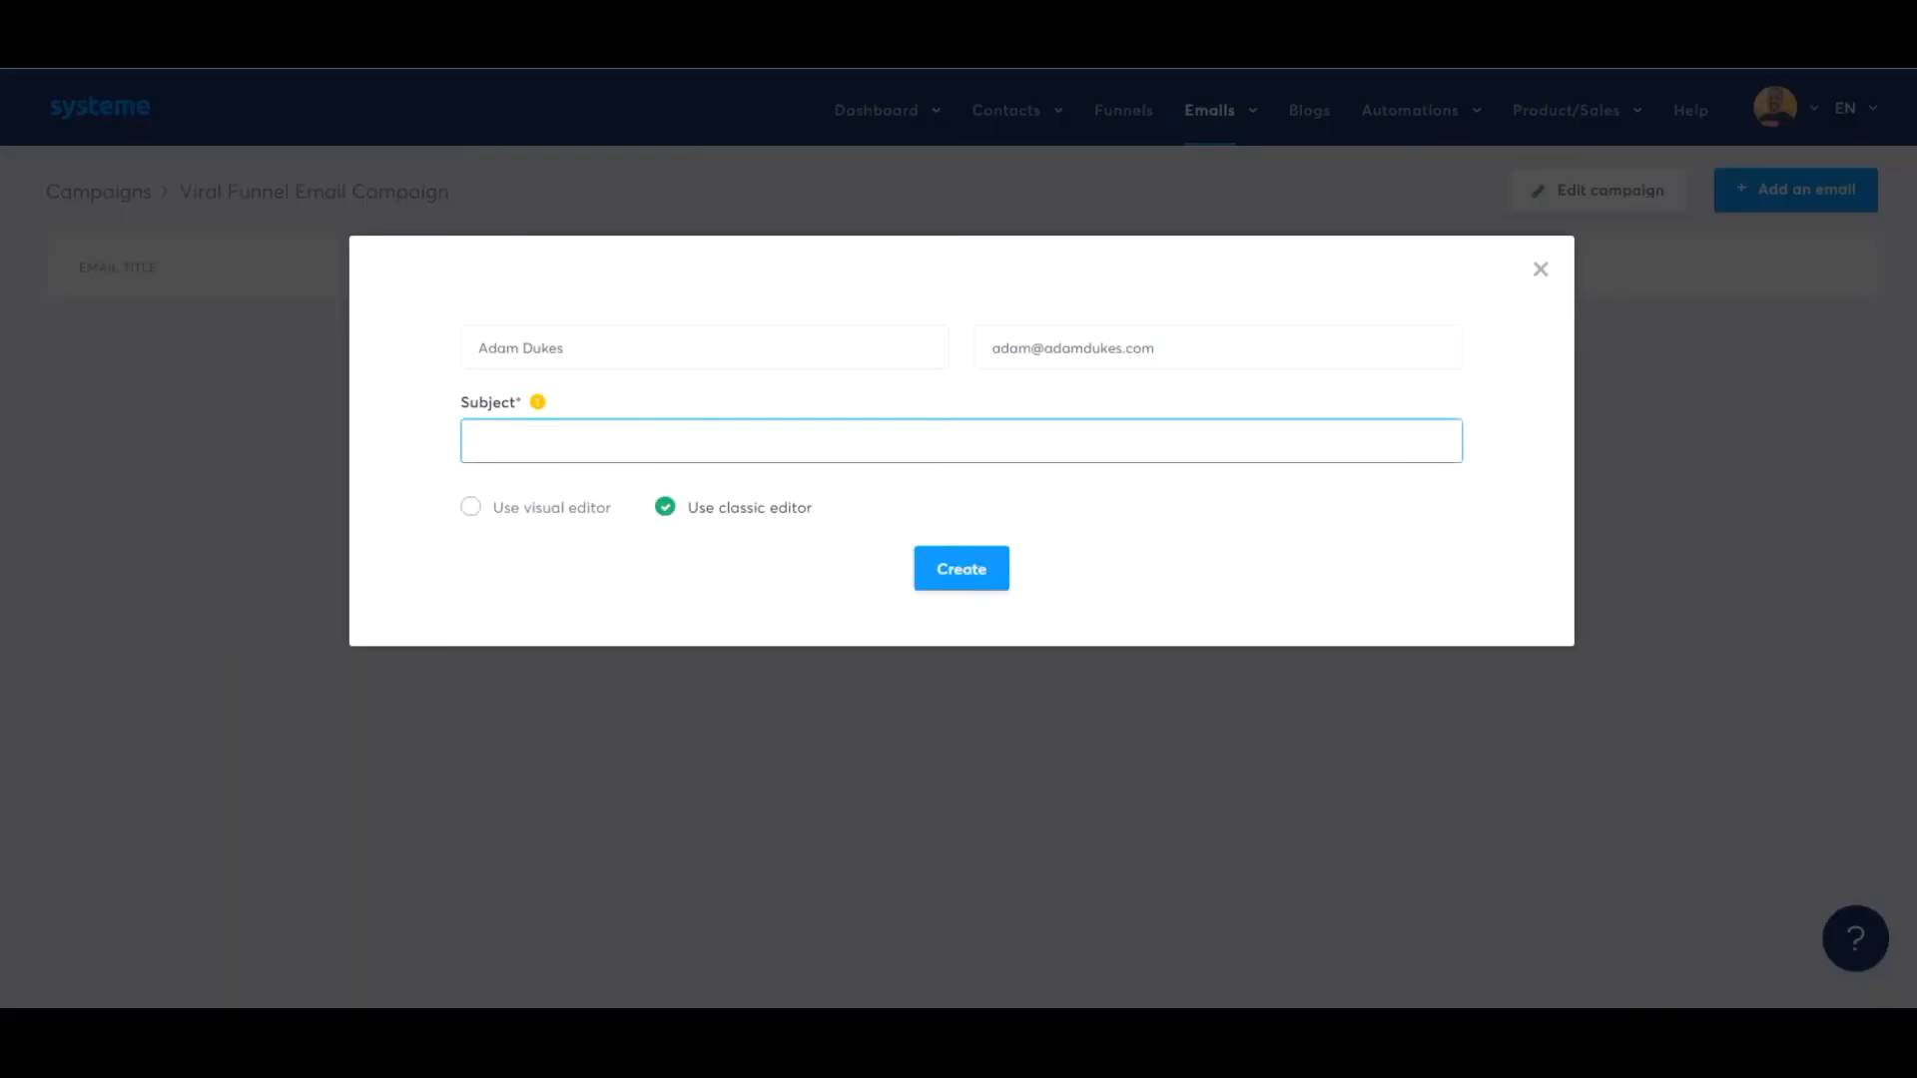
{"action": "type", "text": "Want your Affiliate Business in a box online system"}
{"action": "left_click", "coordinate": [961, 568]}
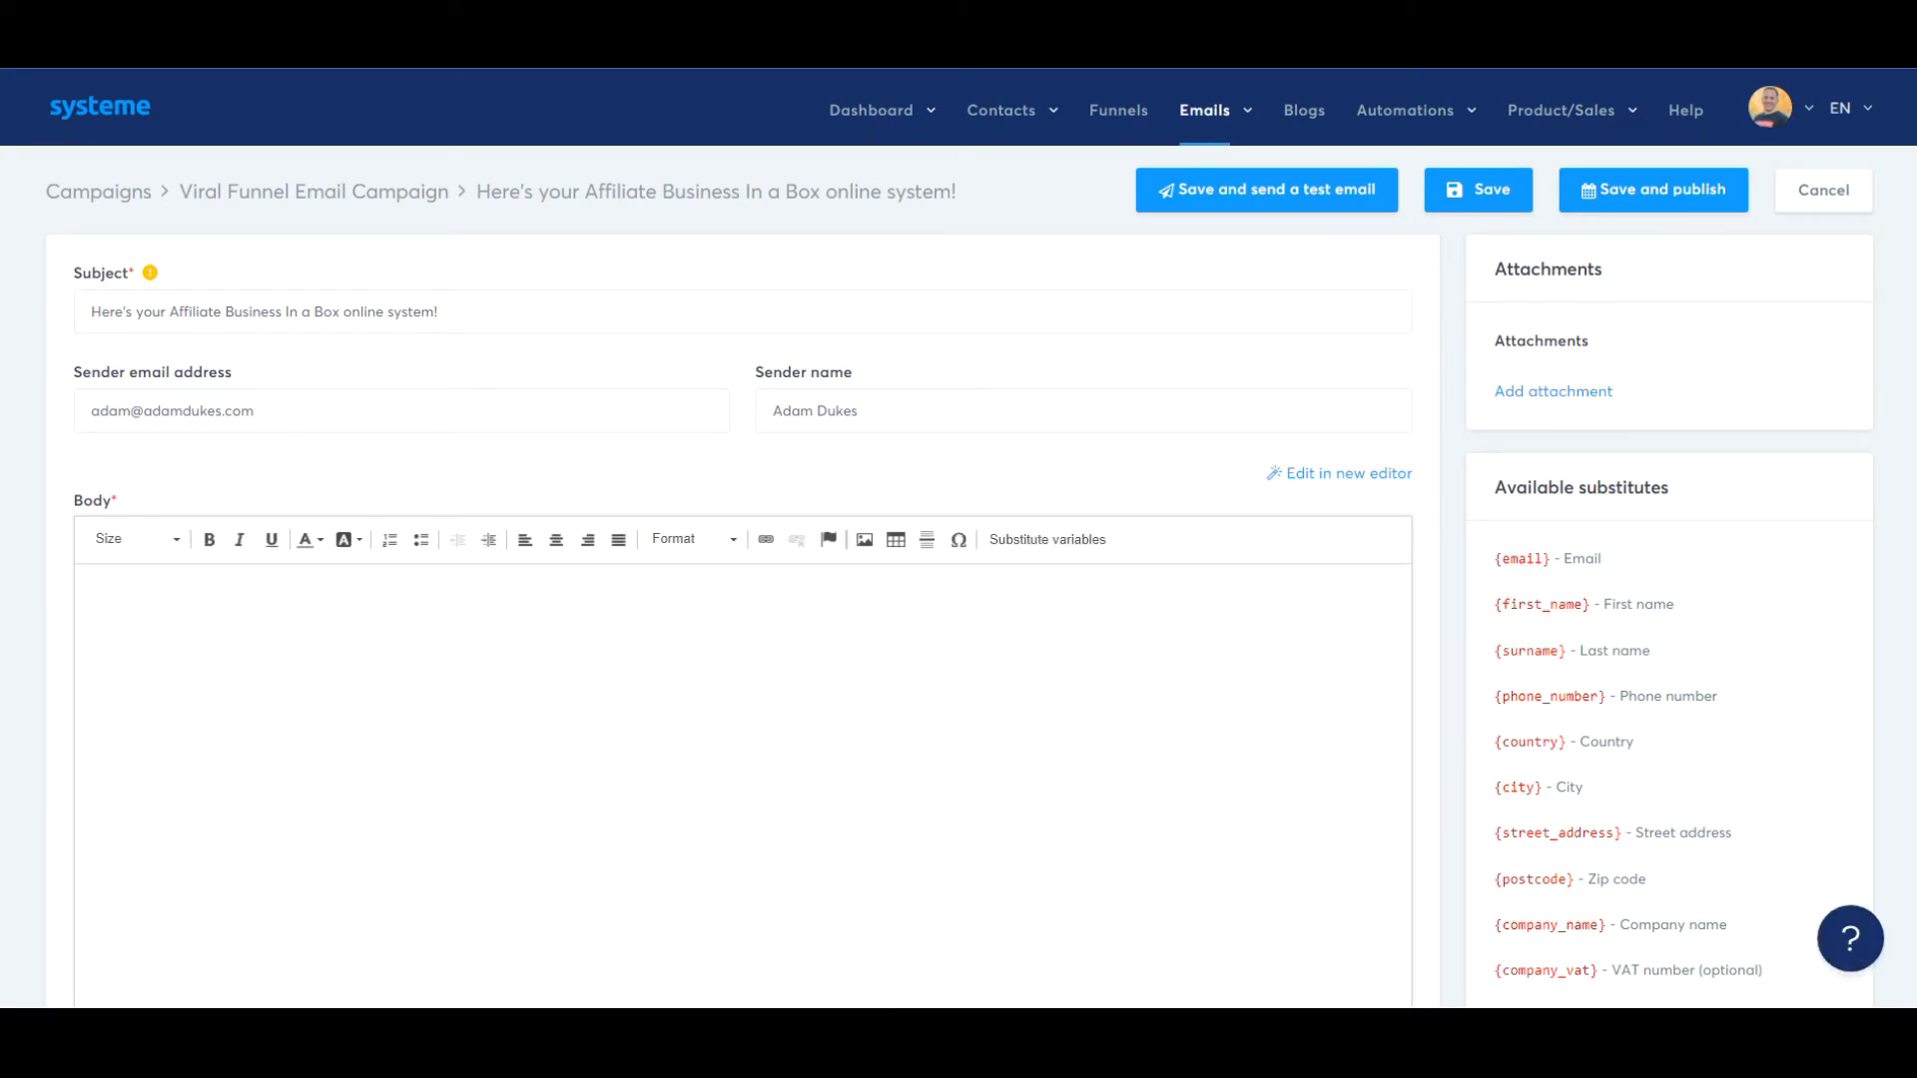
Copy the Email 1 message text from the Google Docs file into the body of the campaign email
{"action": "key", "text": "alt+Tab"}
{"action": "mouse_move", "coordinate": [600, 436]}
{"action": "left_mouse_down"}
{"action": "mouse_move", "coordinate": [662, 478]}
{"action": "mouse_move", "coordinate": [660, 639]}
{"action": "mouse_move", "coordinate": [696, 400]}
{"action": "mouse_move", "coordinate": [706, 518]}
{"action": "mouse_move", "coordinate": [776, 720]}
{"action": "mouse_move", "coordinate": [600, 805]}
{"action": "left_mouse_up"}
{"action": "scroll", "coordinate": [661, 639], "scroll_direction": "down", "scroll_amount": 4}
{"action": "scroll", "coordinate": [699, 479], "scroll_direction": "down", "scroll_amount": 5}
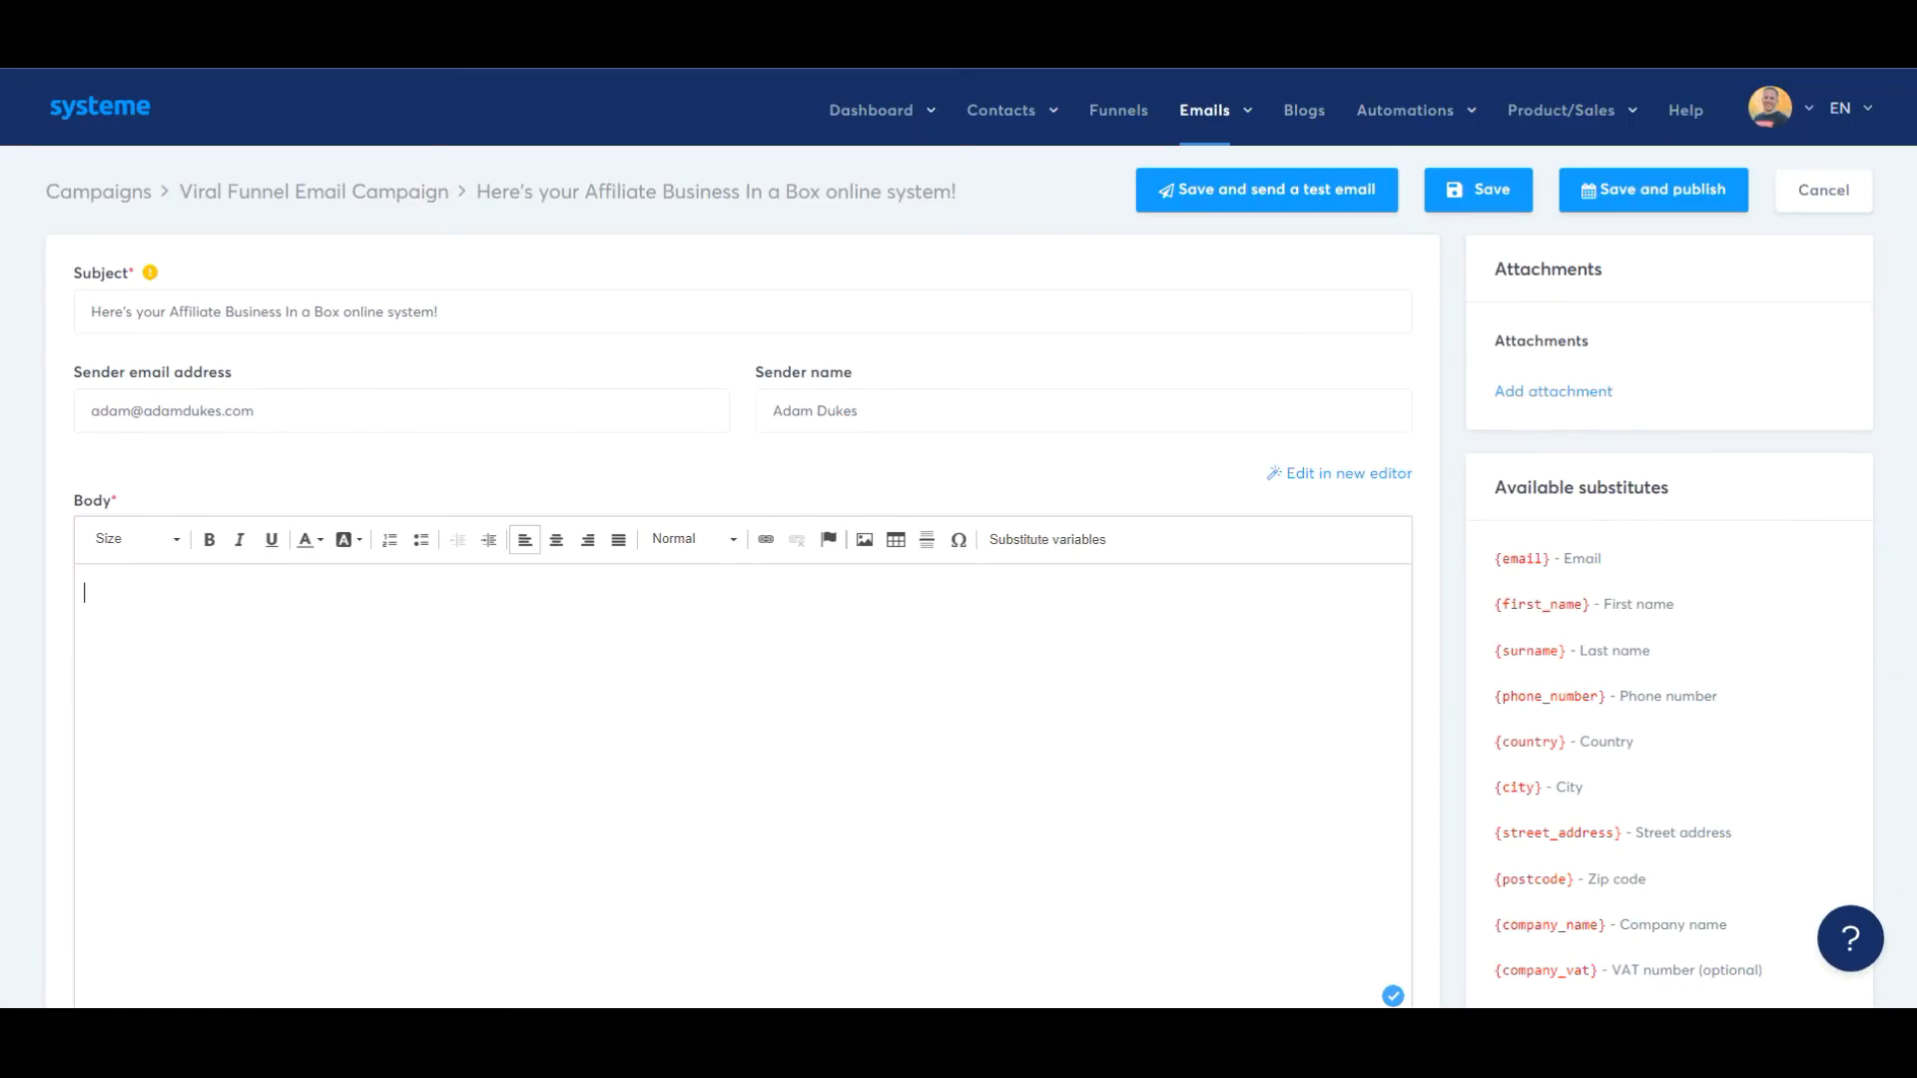
{"action": "key", "text": "ctrl+v"}
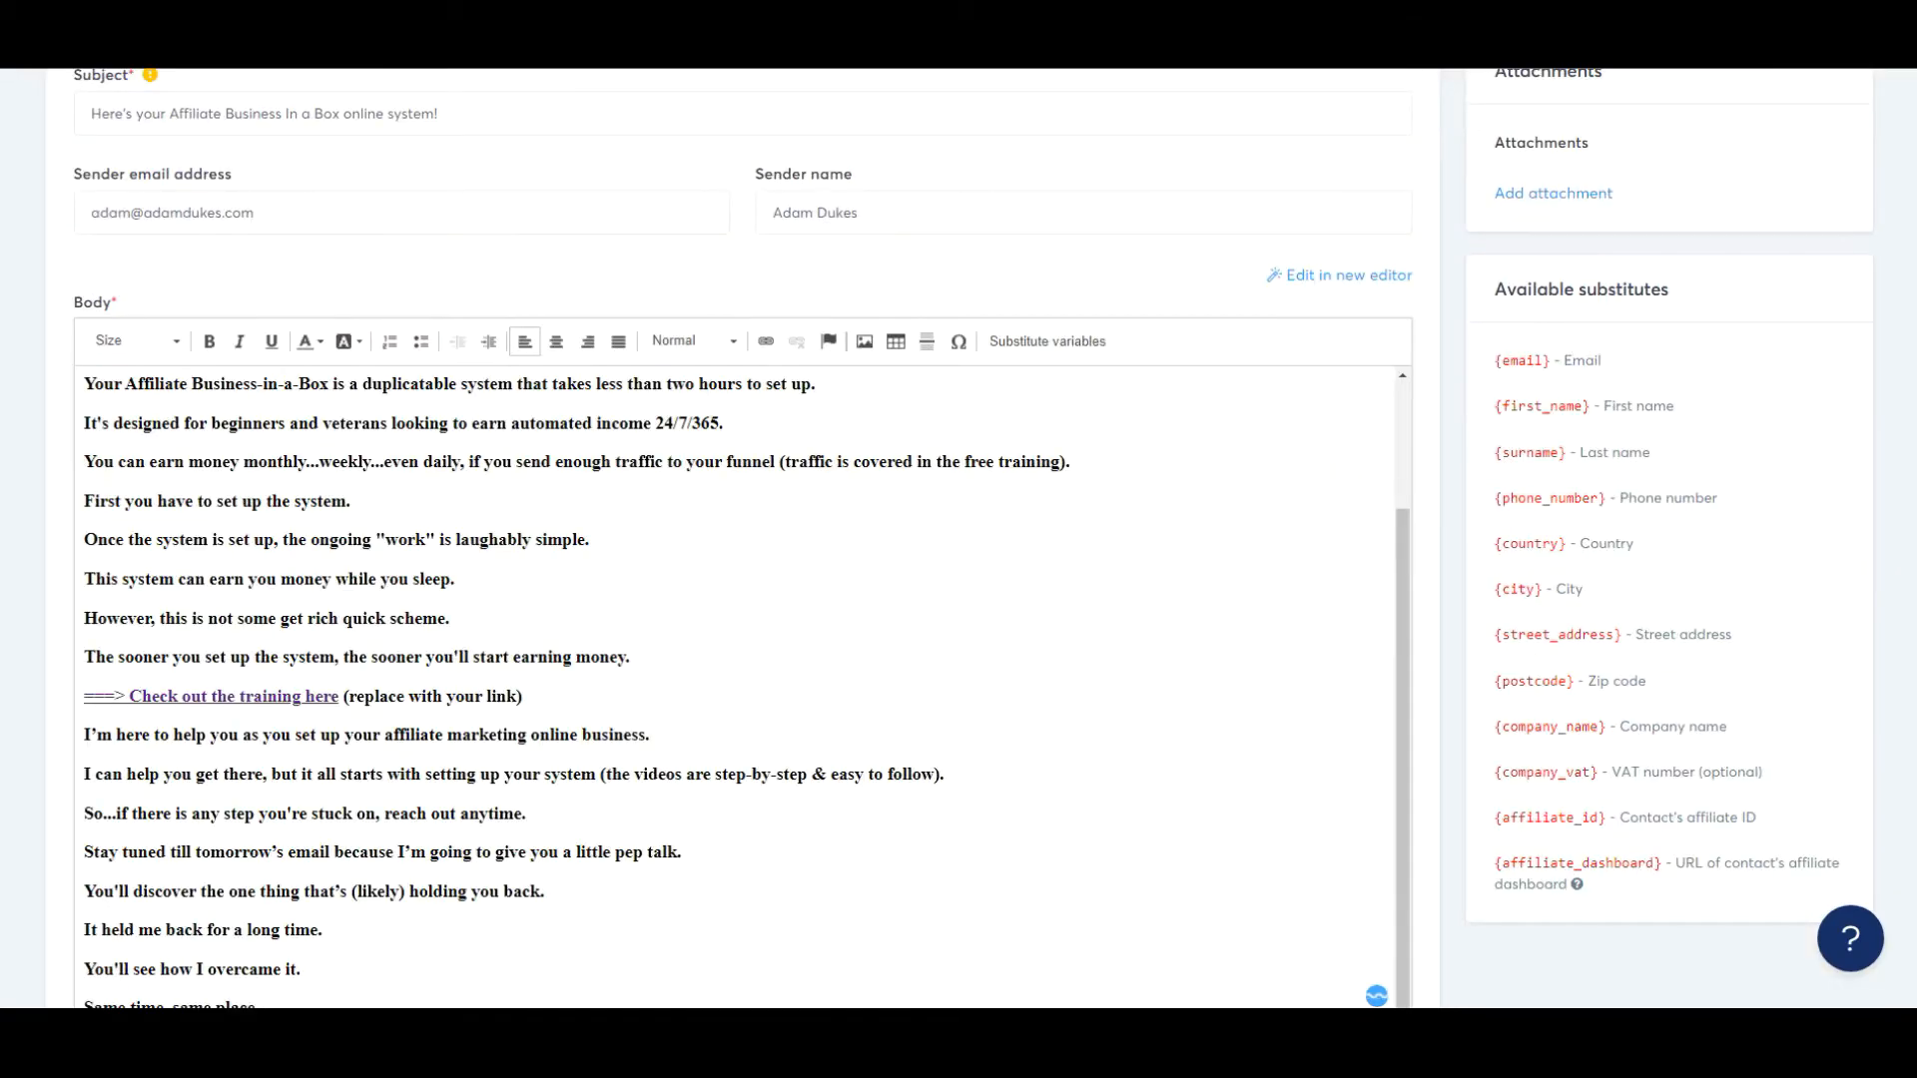
Remove the bold formatting from the entire email body
{"action": "key", "text": "ctrl+a"}
{"action": "key", "text": "ctrl+b"}
{"action": "left_click", "coordinate": [437, 619]}
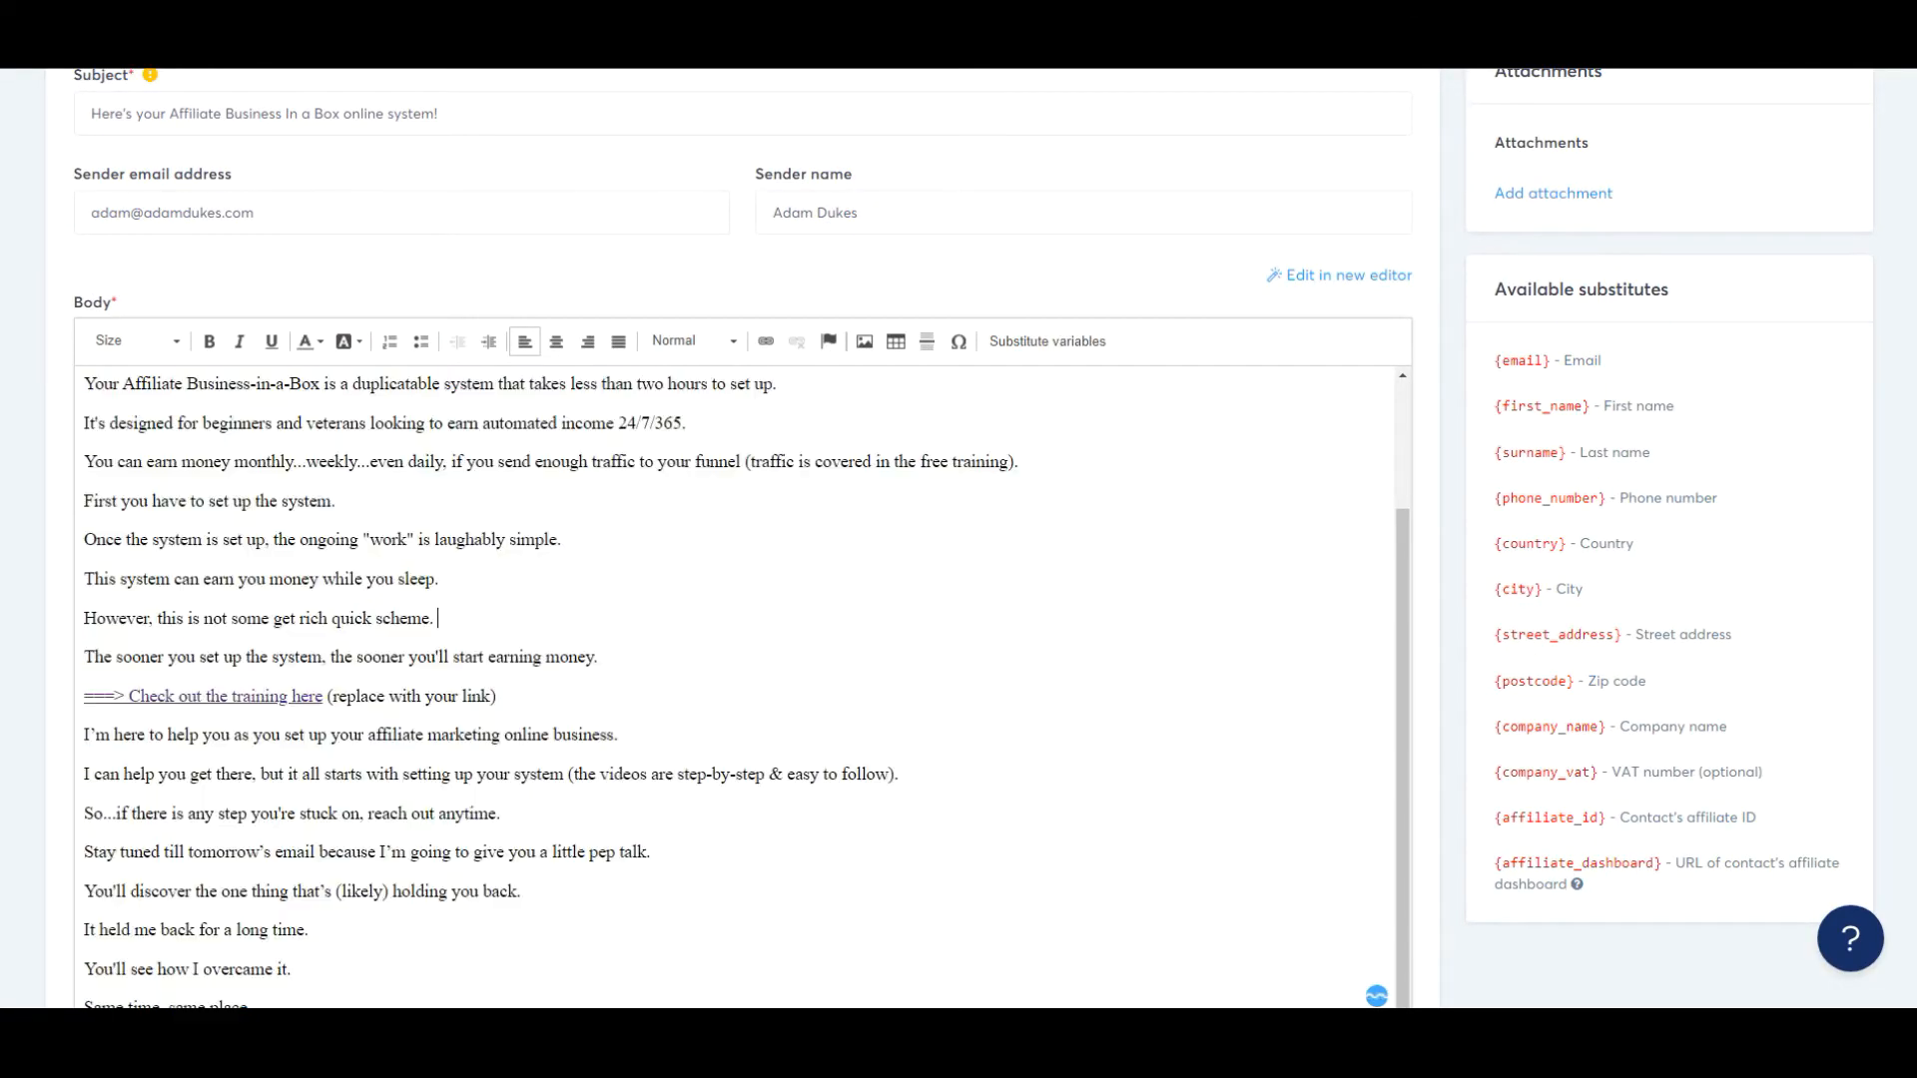
Delete the "(replace with your link)" note after "go watch it here" near the start of the email
{"action": "scroll", "coordinate": [437, 618], "scroll_direction": "up", "scroll_amount": 2}
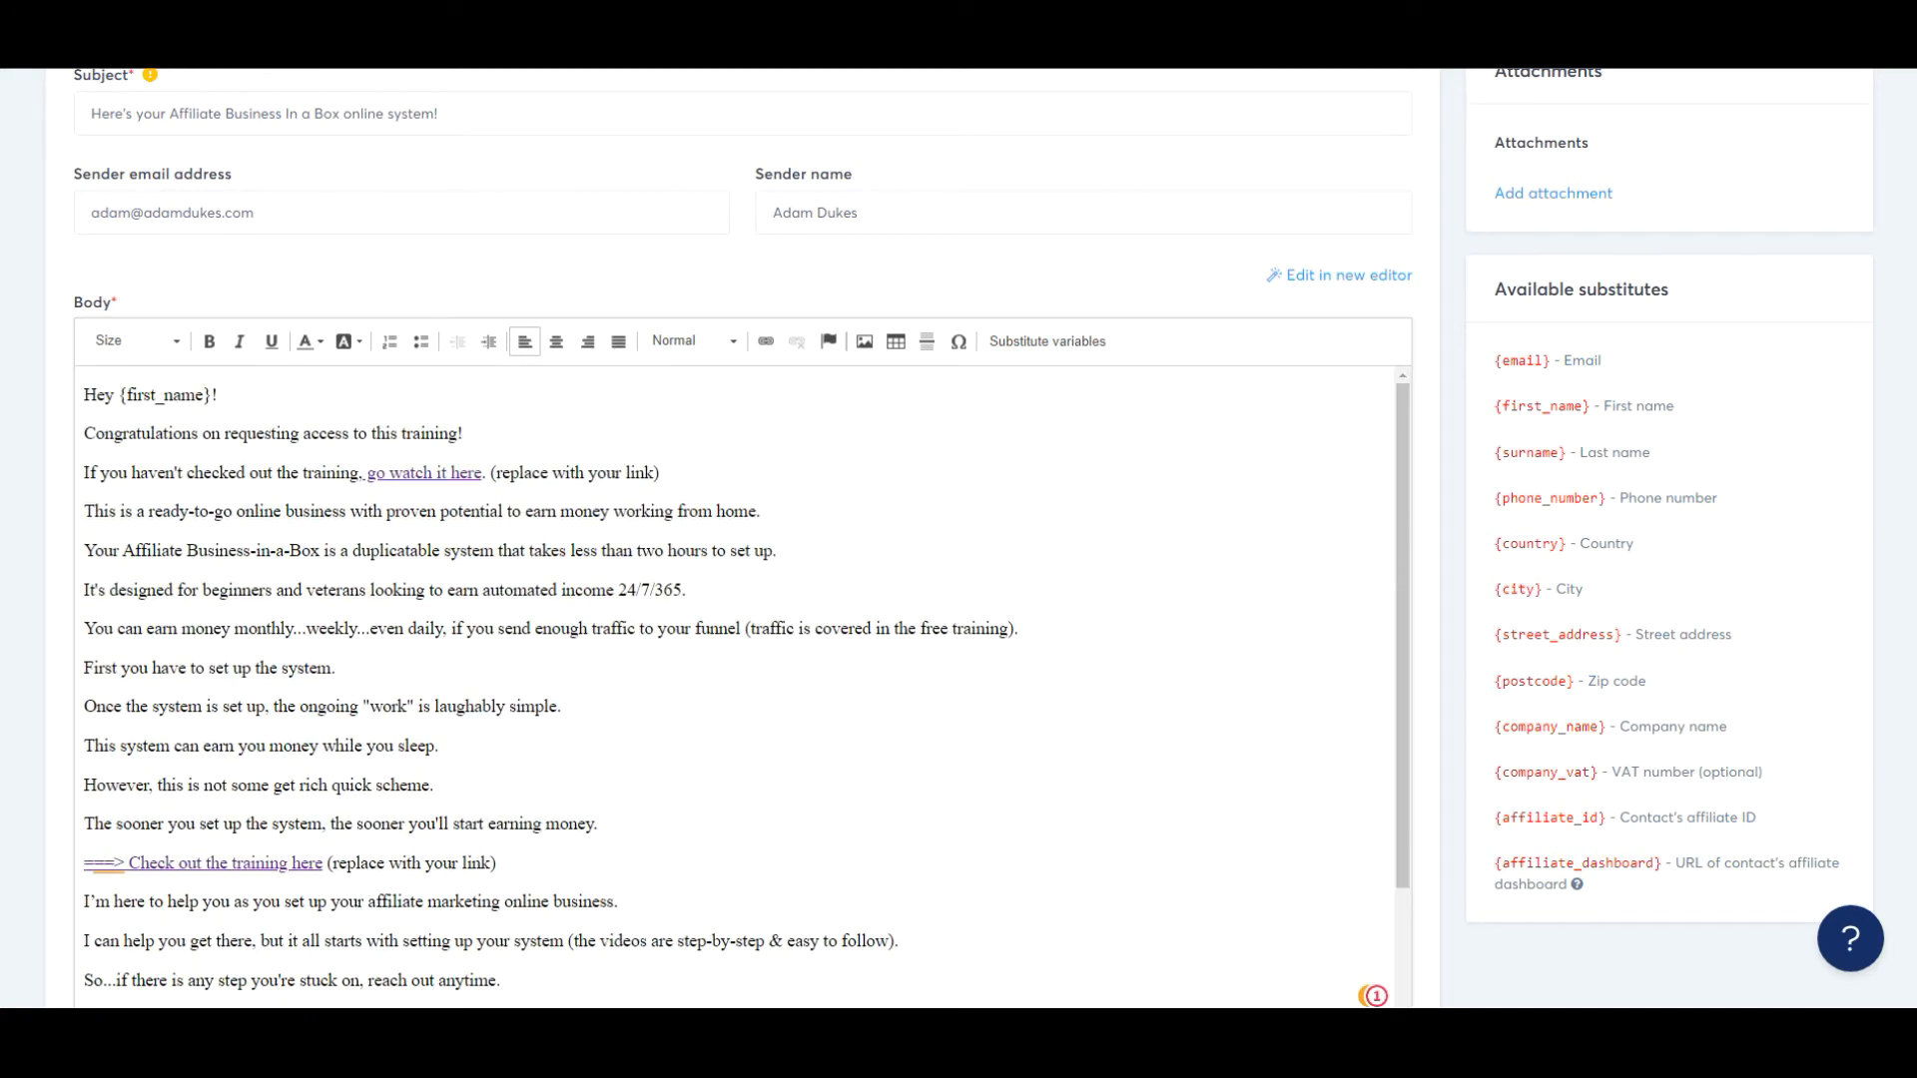
{"action": "left_click_drag", "start_coordinate": [490, 474], "coordinate": [661, 473]}
{"action": "key", "text": "BackSpace"}
{"action": "key", "text": "BackSpace"}
{"action": "left_click_drag", "start_coordinate": [367, 473], "coordinate": [482, 473]}
{"action": "key", "text": "ctrl+Tab"}
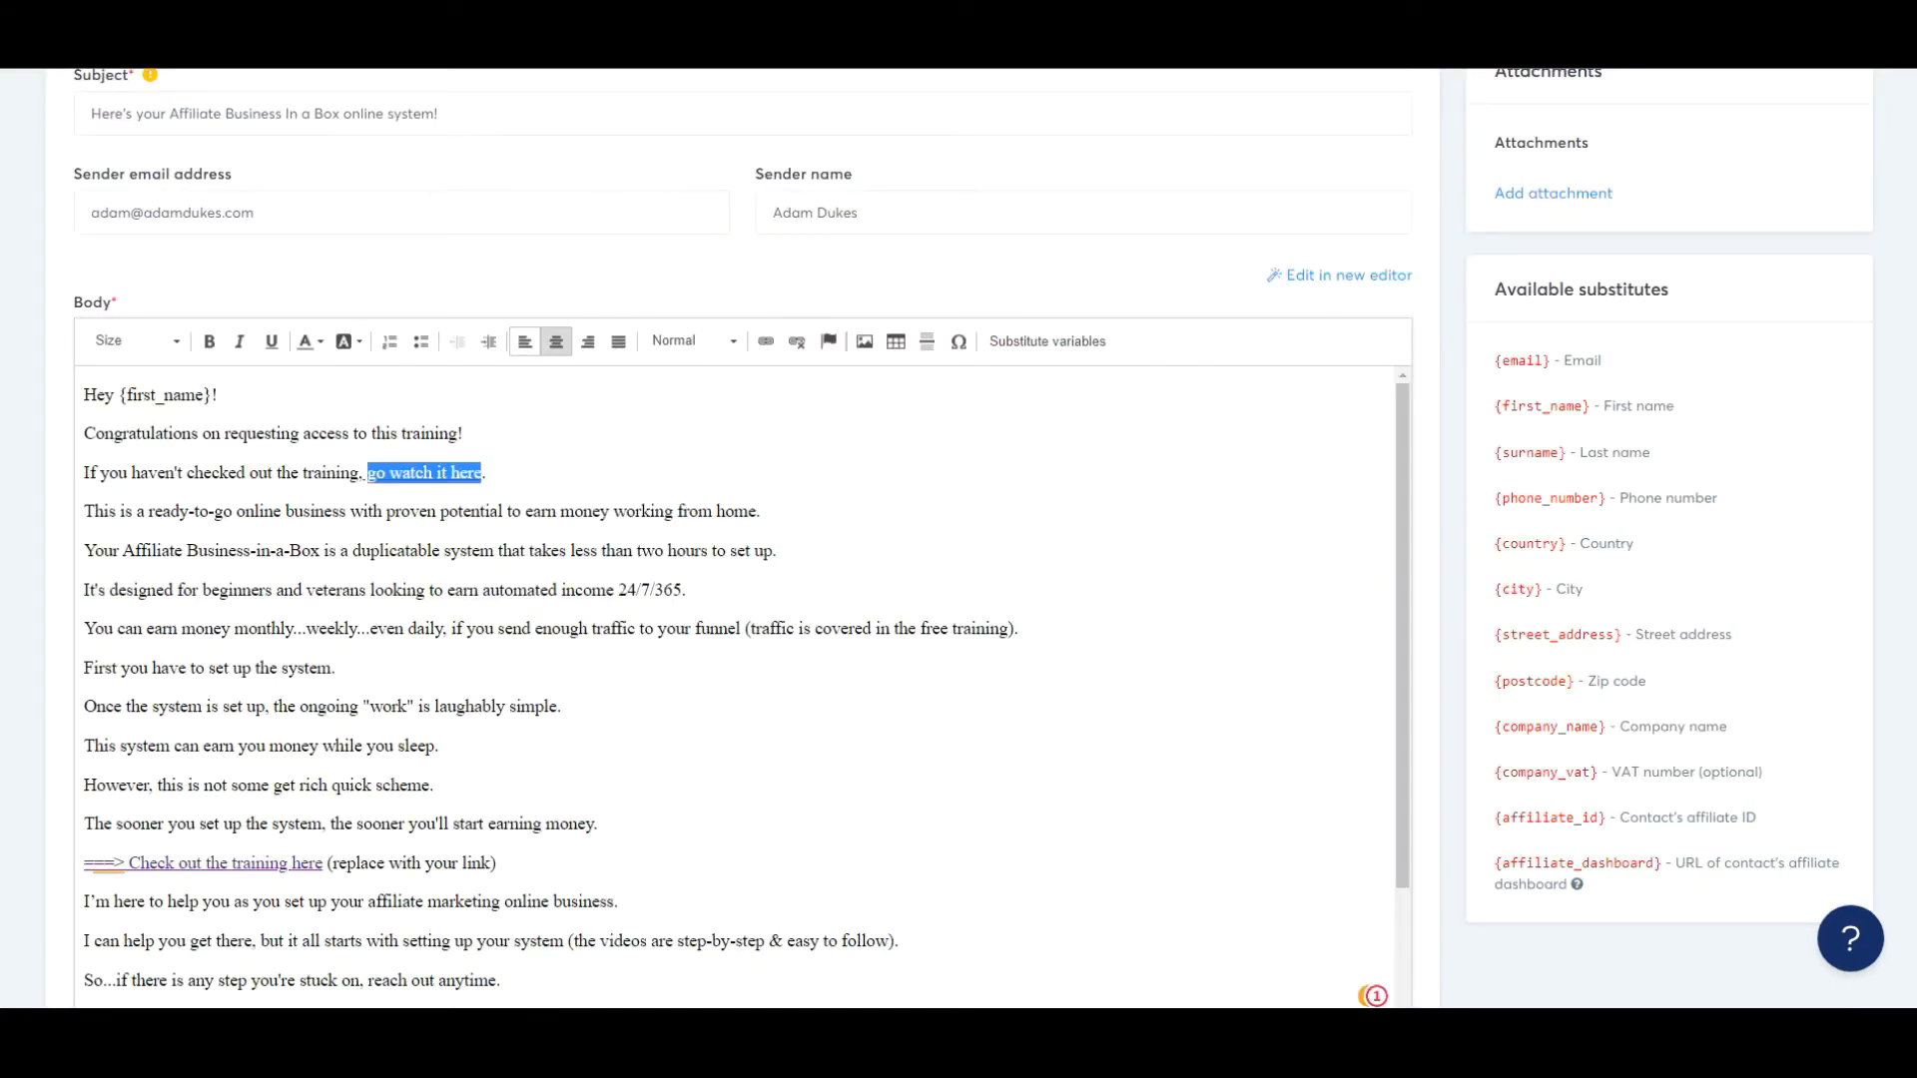
{"action": "left_click", "coordinate": [765, 341]}
{"action": "key", "text": "ctrl+c"}
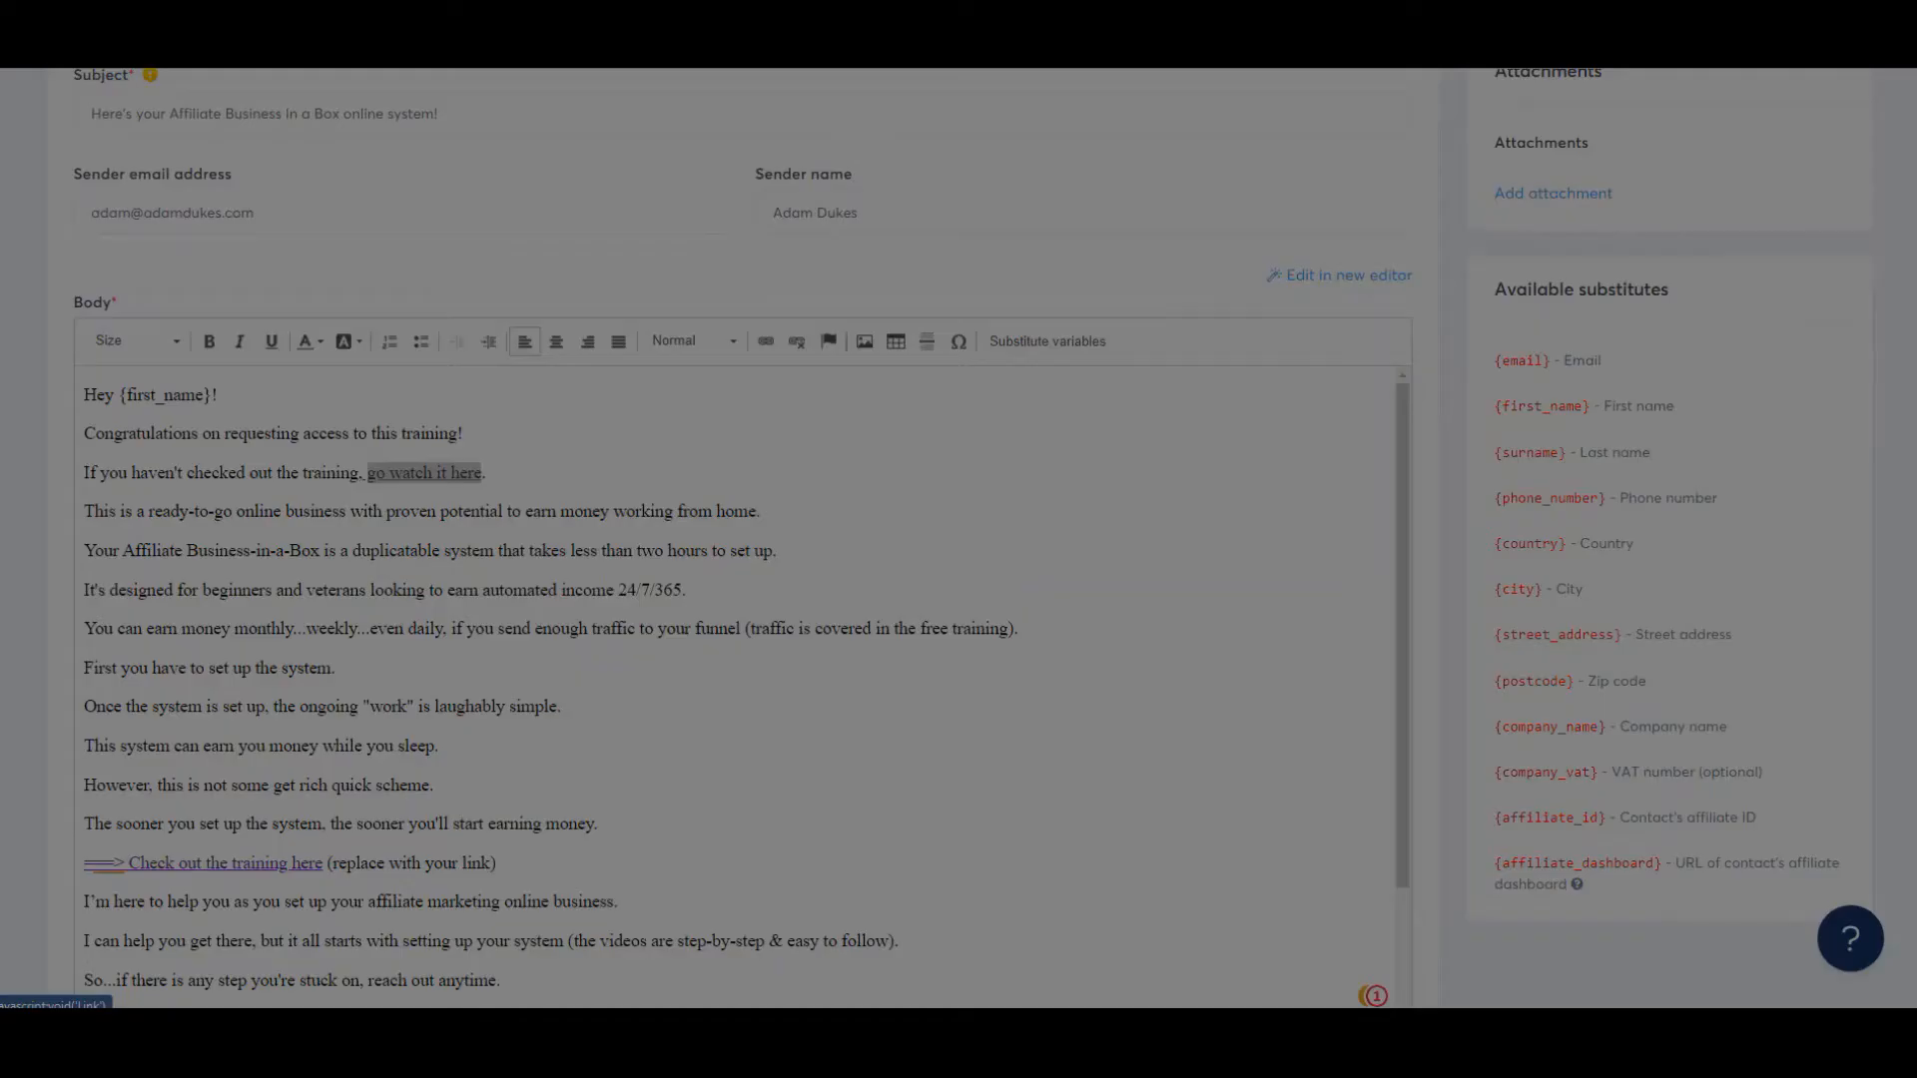
{"action": "left_click", "coordinate": [1020, 612]}
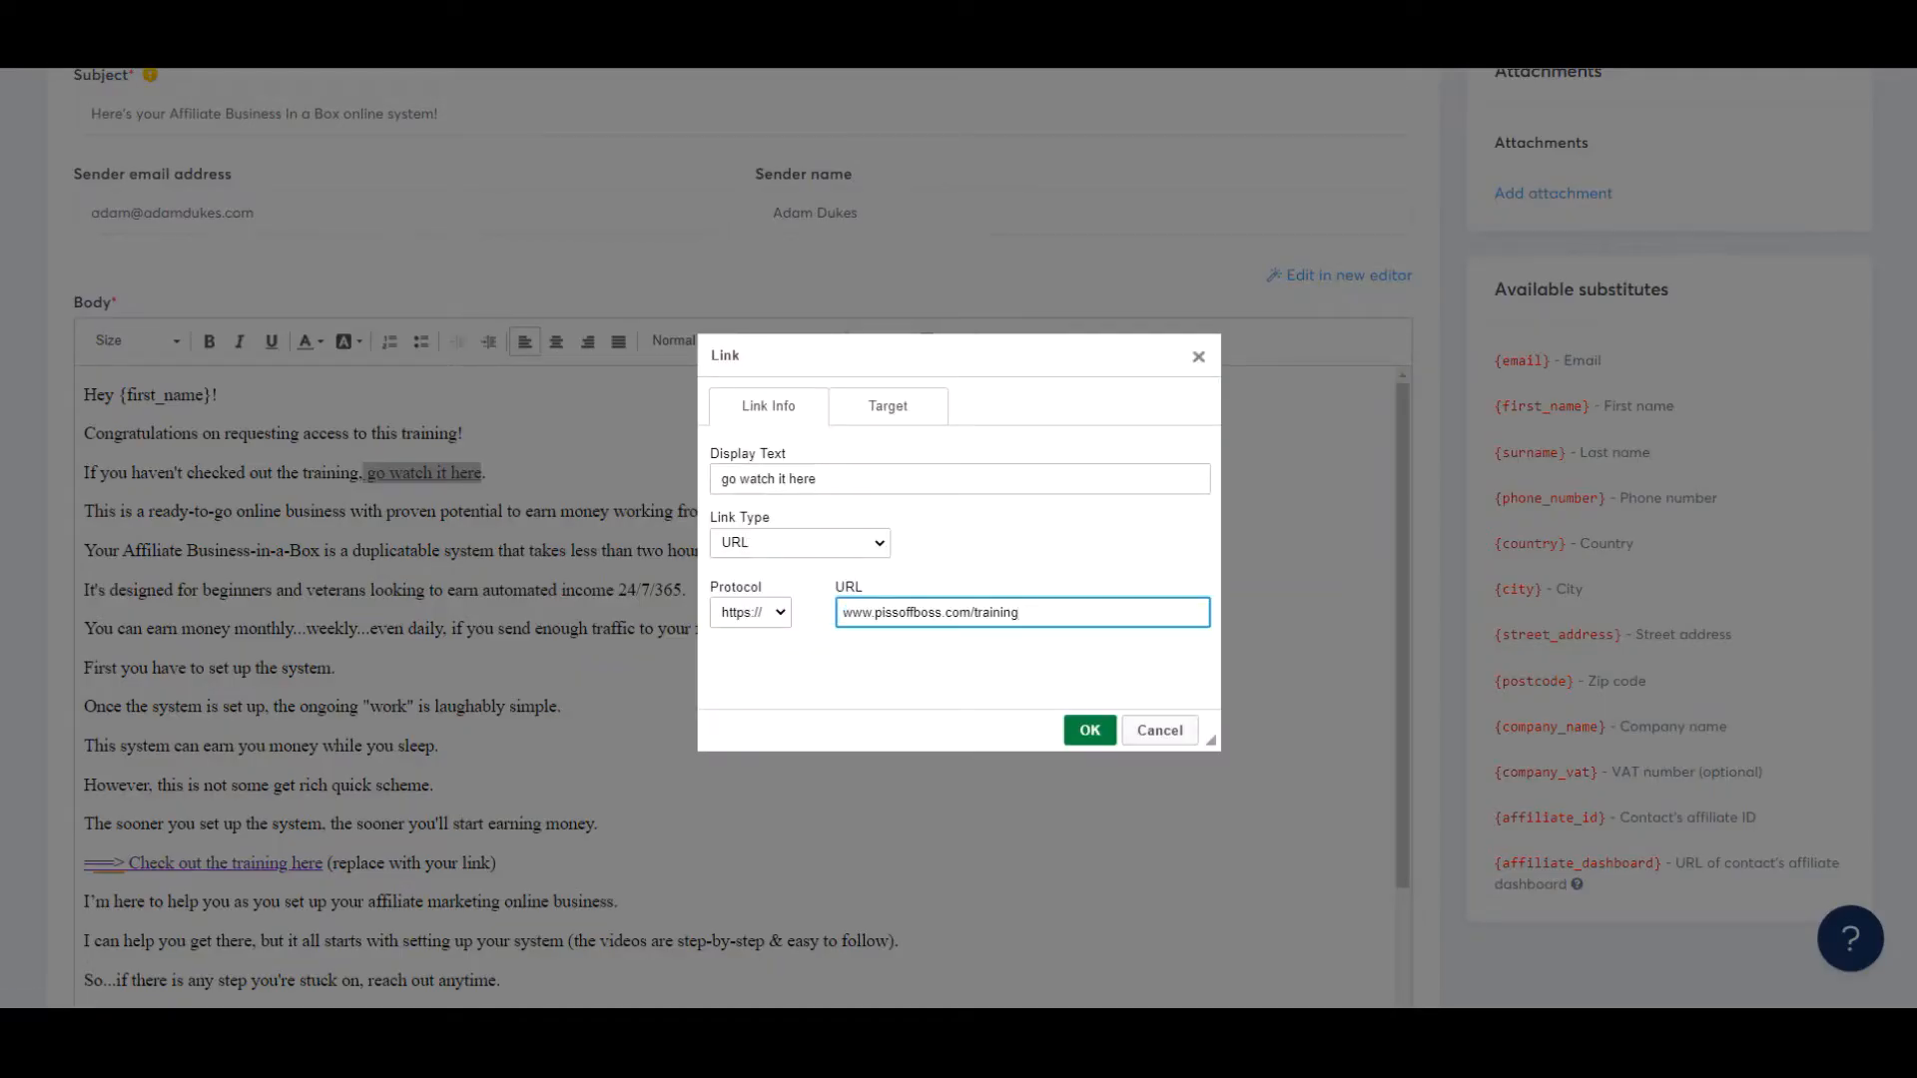
{"action": "left_click", "coordinate": [1089, 730]}
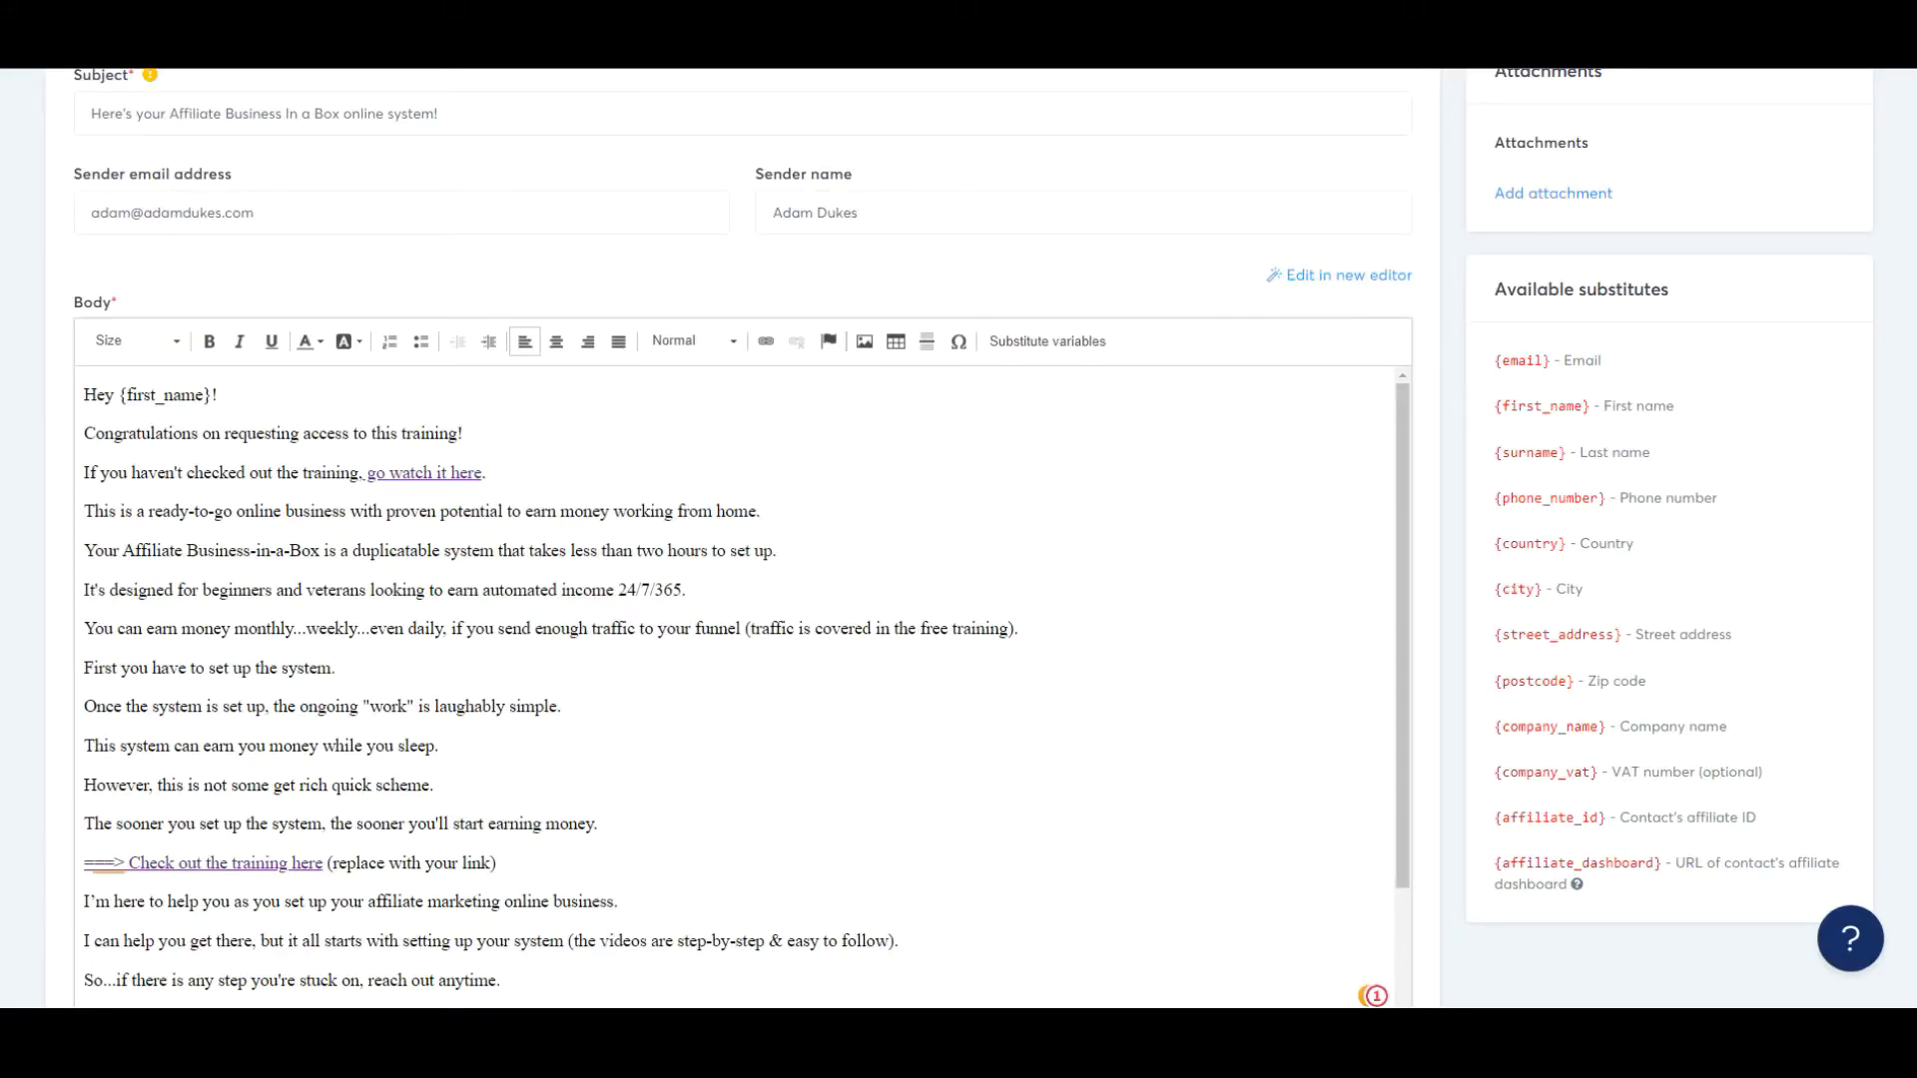
{"action": "scroll", "coordinate": [745, 686], "scroll_direction": "down", "scroll_amount": 1}
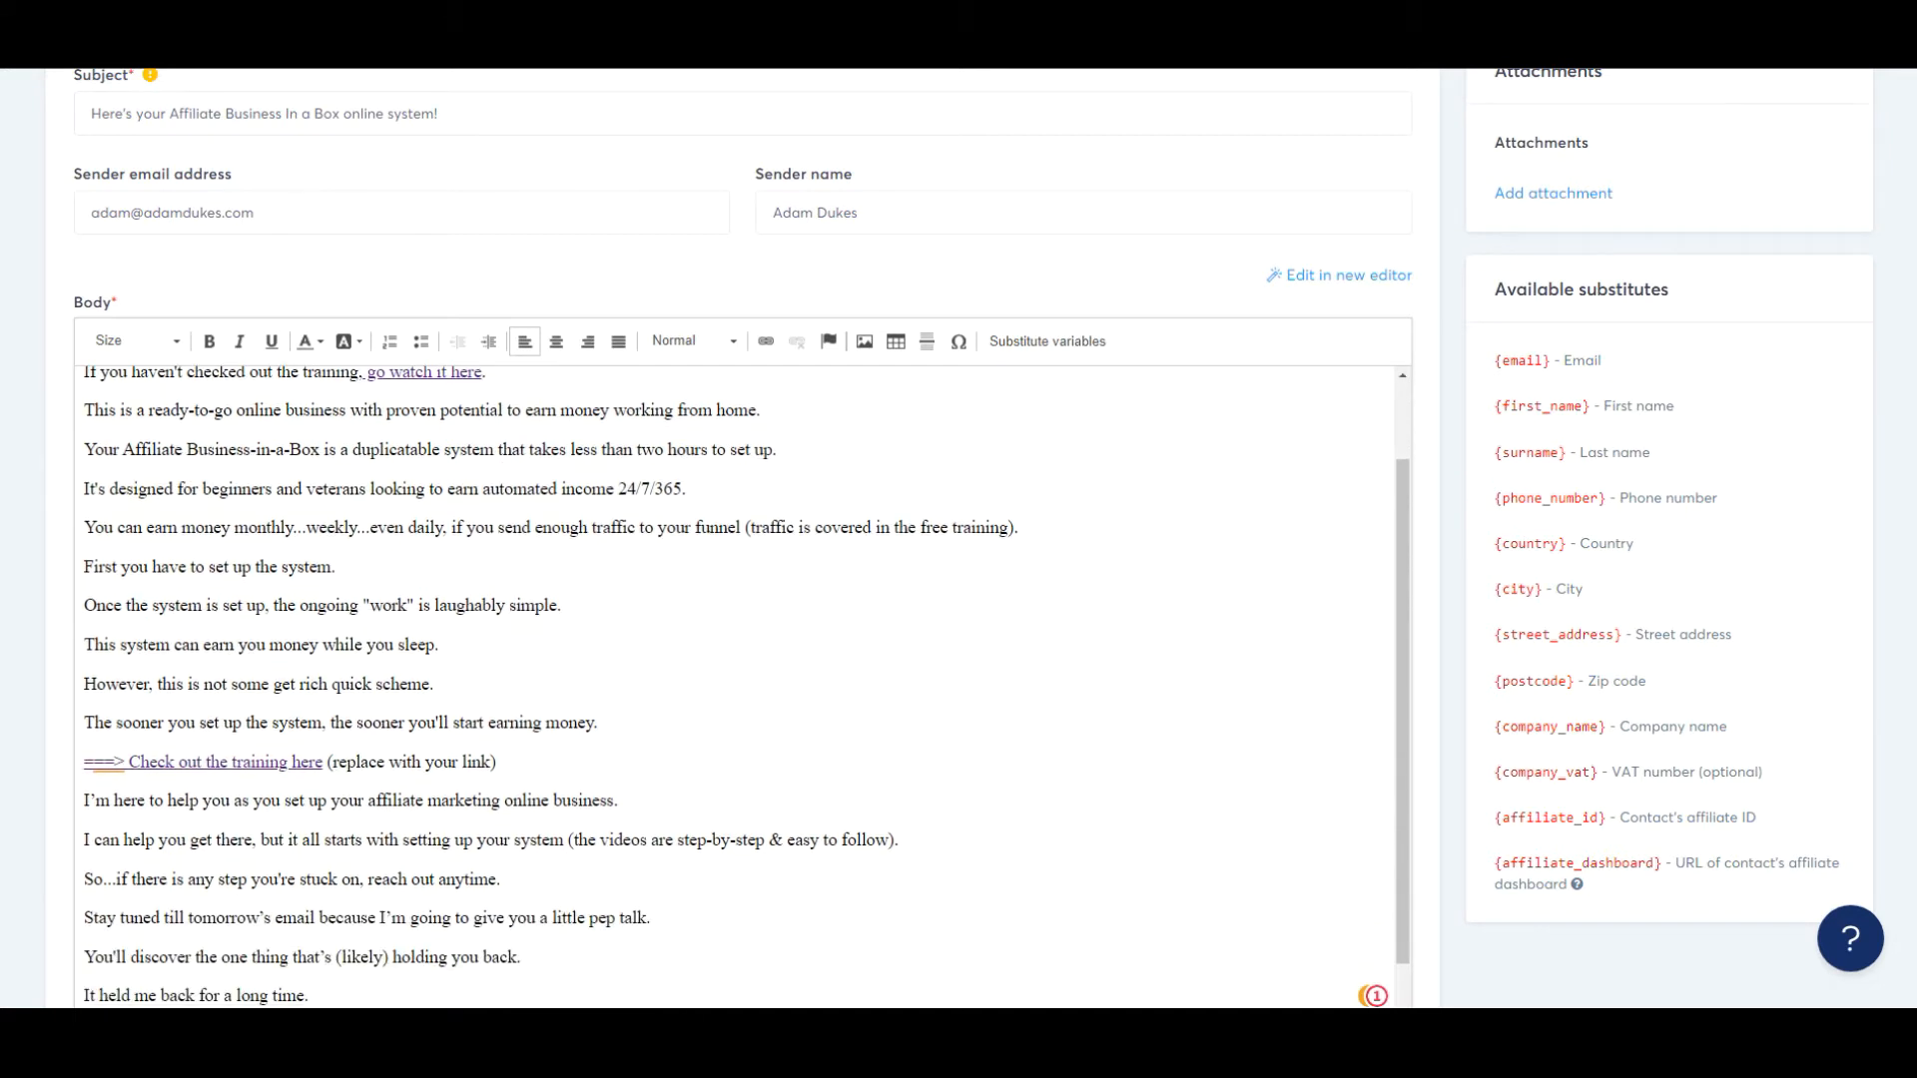
{"action": "left_click_drag", "start_coordinate": [327, 762], "coordinate": [496, 762]}
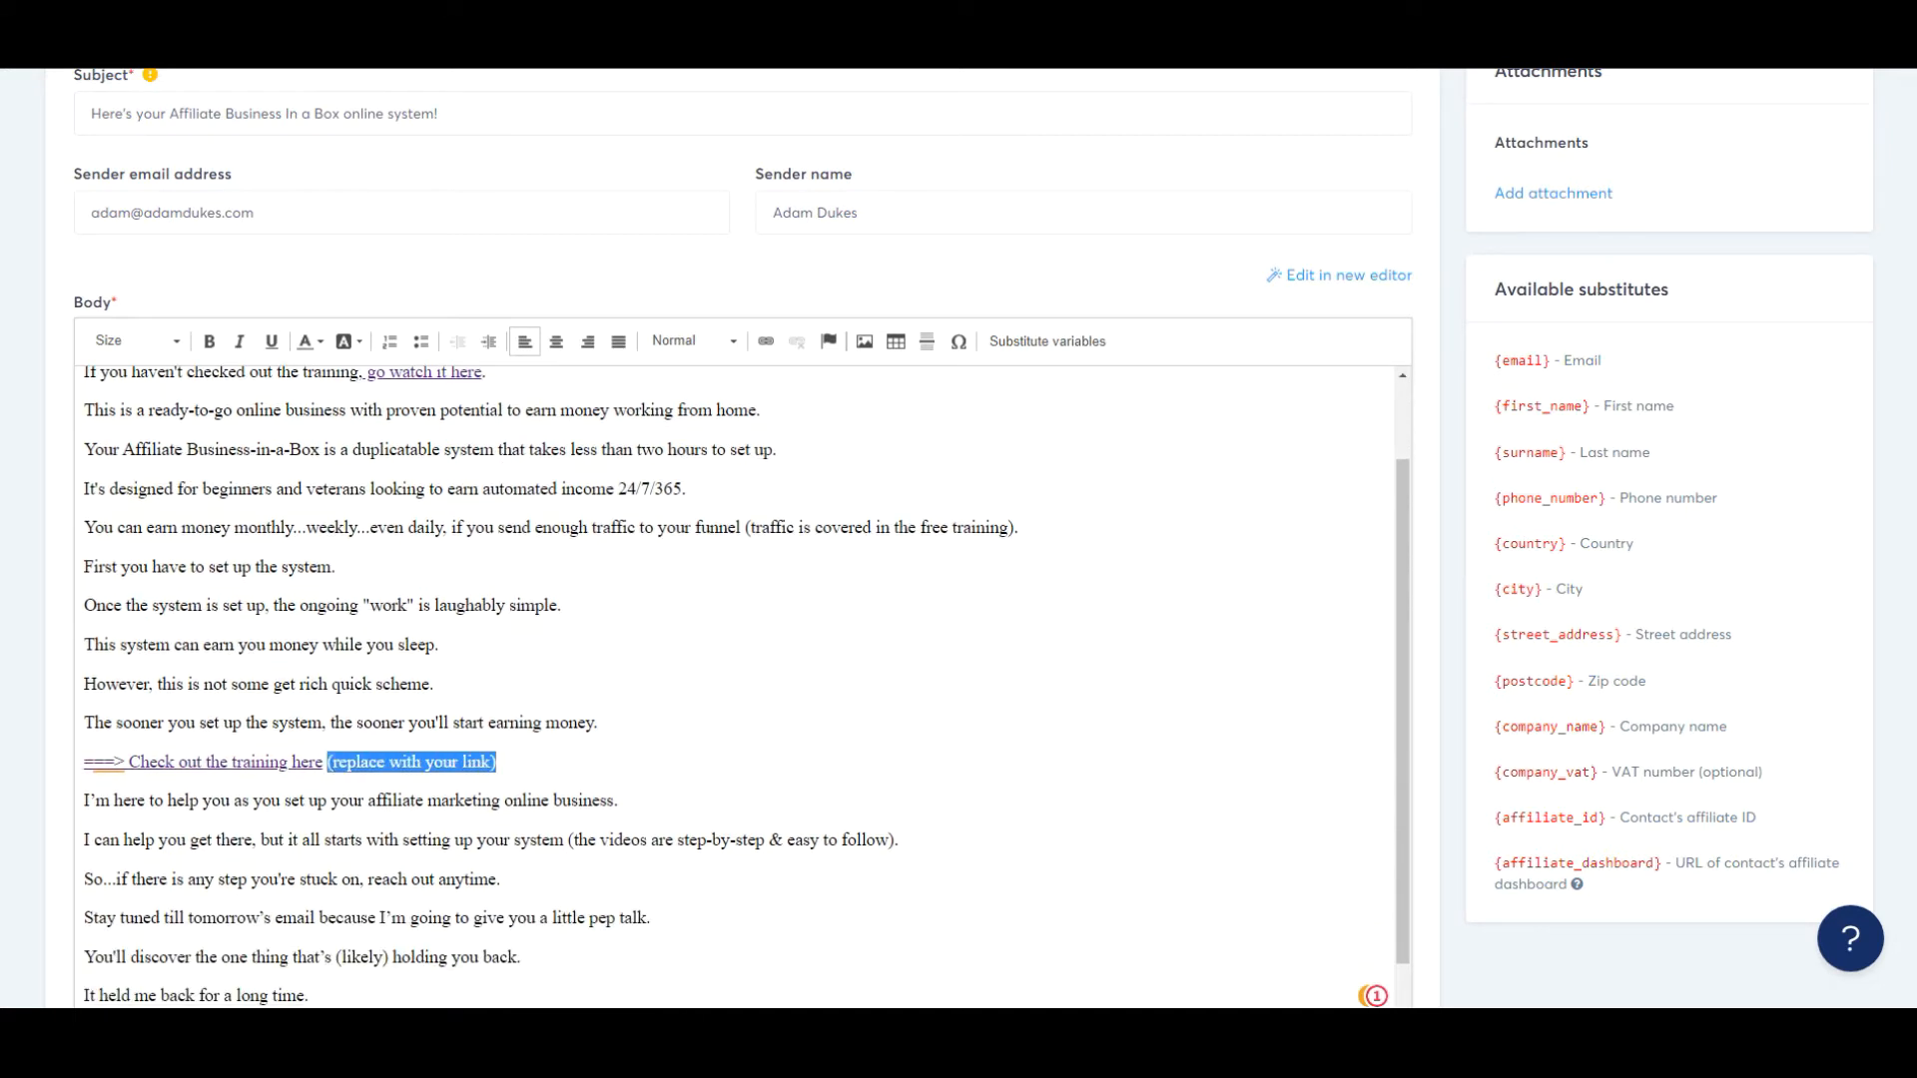
{"action": "key", "text": "BackSpace"}
{"action": "left_click_drag", "start_coordinate": [322, 762], "coordinate": [83, 762]}
{"action": "left_click", "coordinate": [766, 340]}
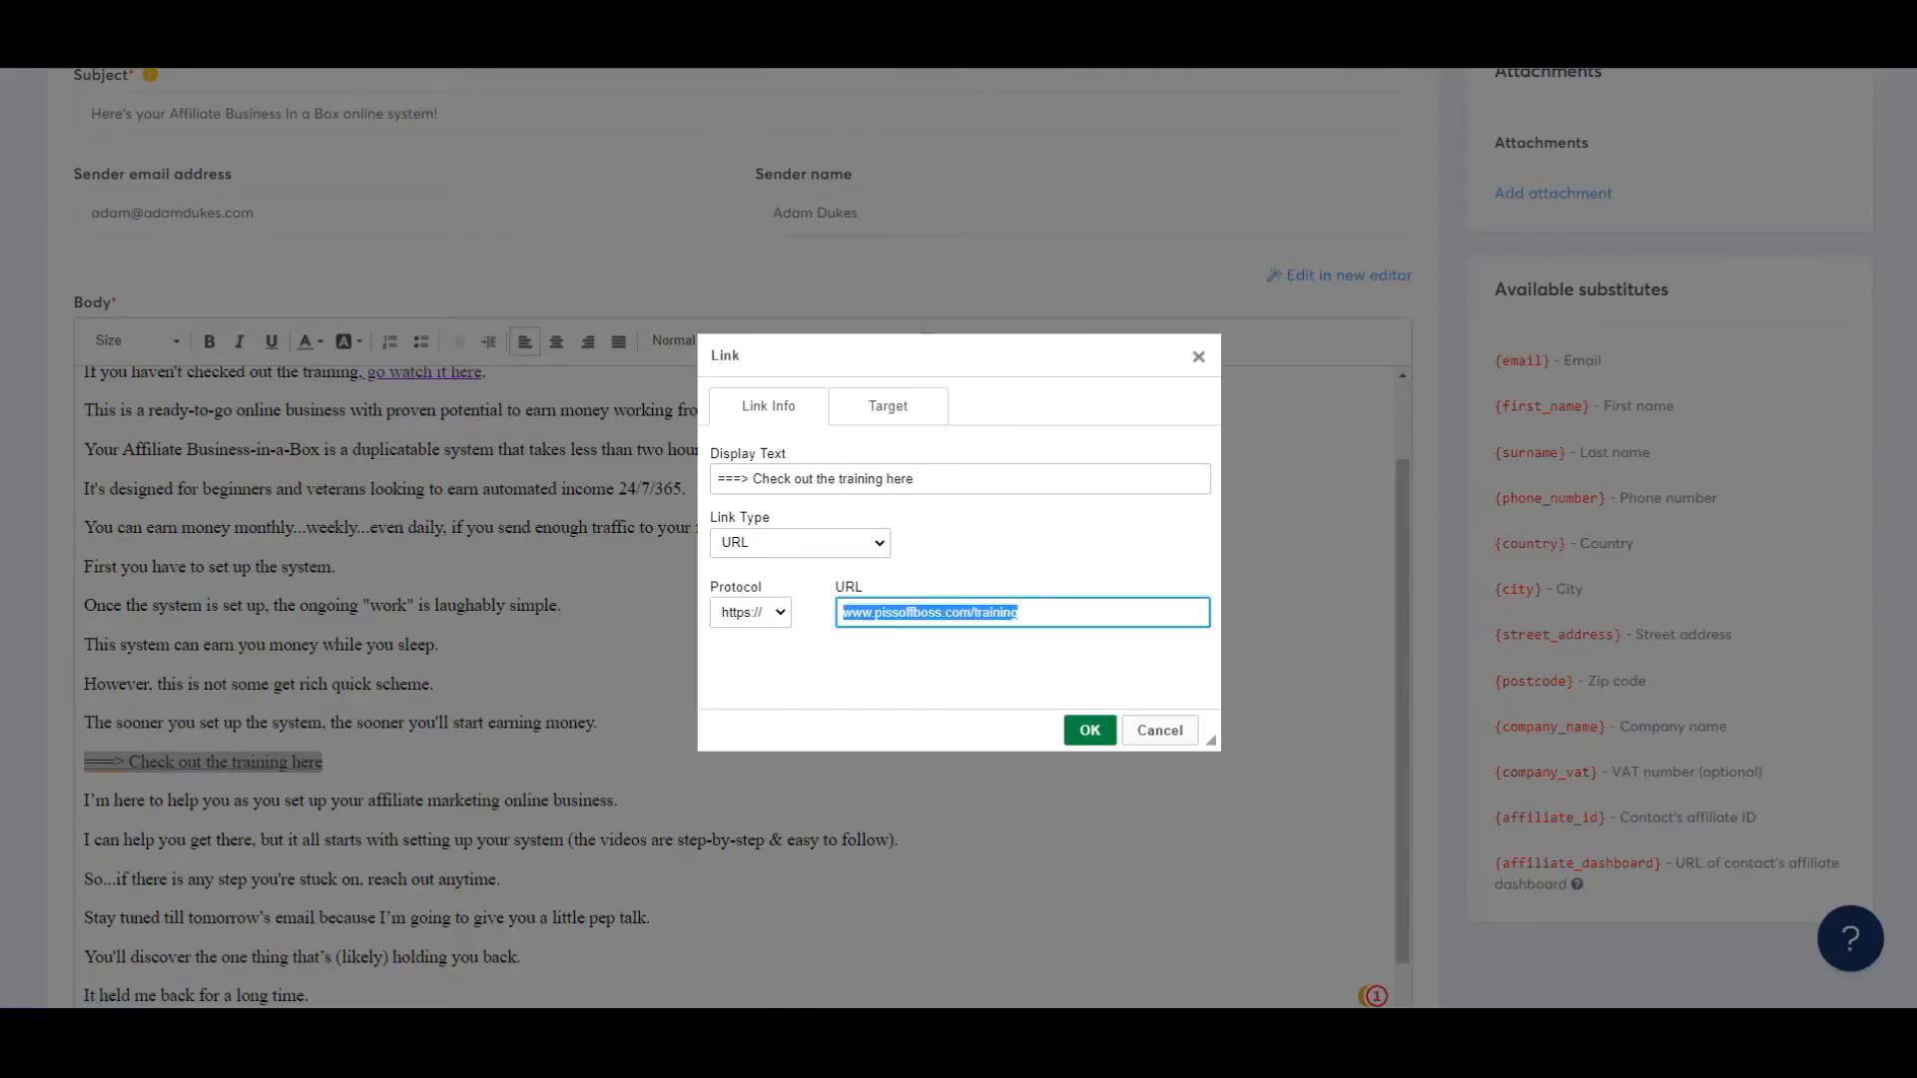
{"action": "key", "text": "ctrl+v"}
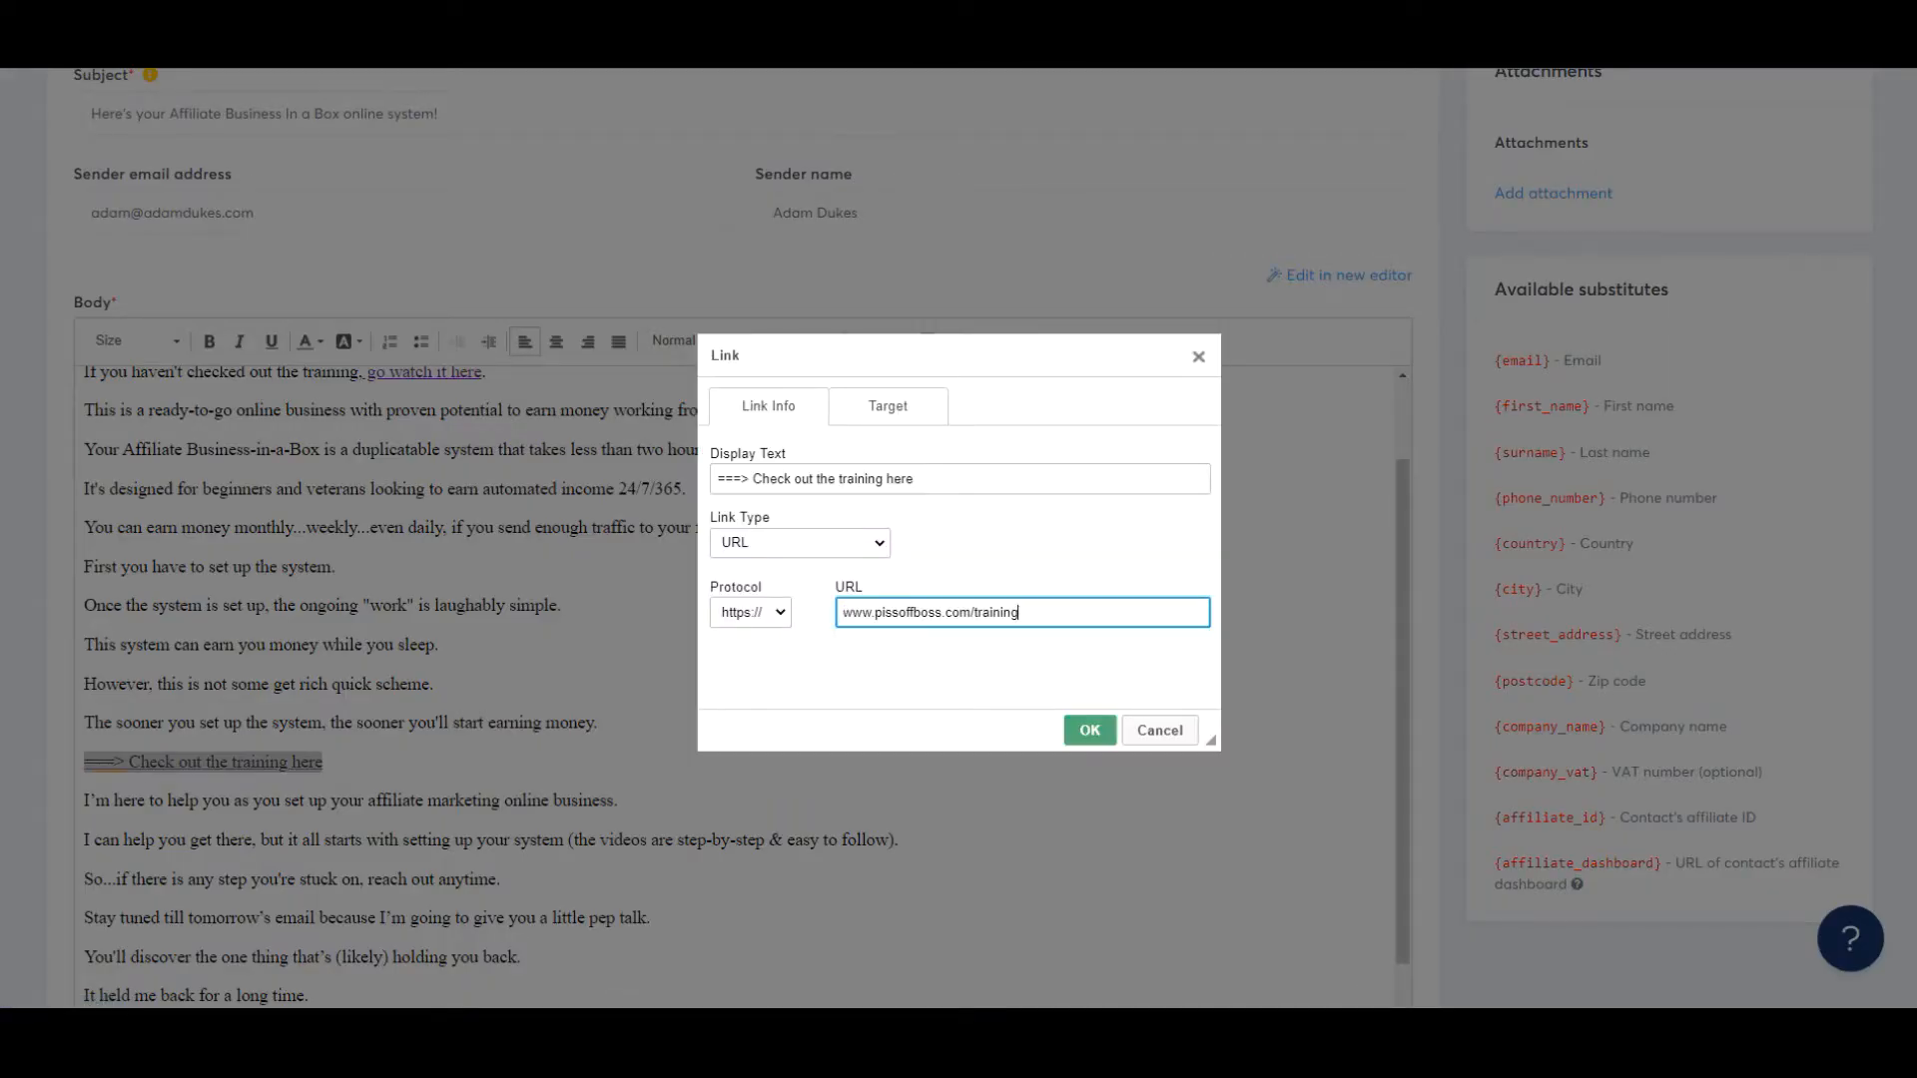
{"action": "left_click", "coordinate": [1089, 730]}
Sign off the email with the sender's first name, leaving a blank line below "Same time, same place."
{"action": "scroll", "coordinate": [1089, 730], "scroll_direction": "down", "scroll_amount": 1}
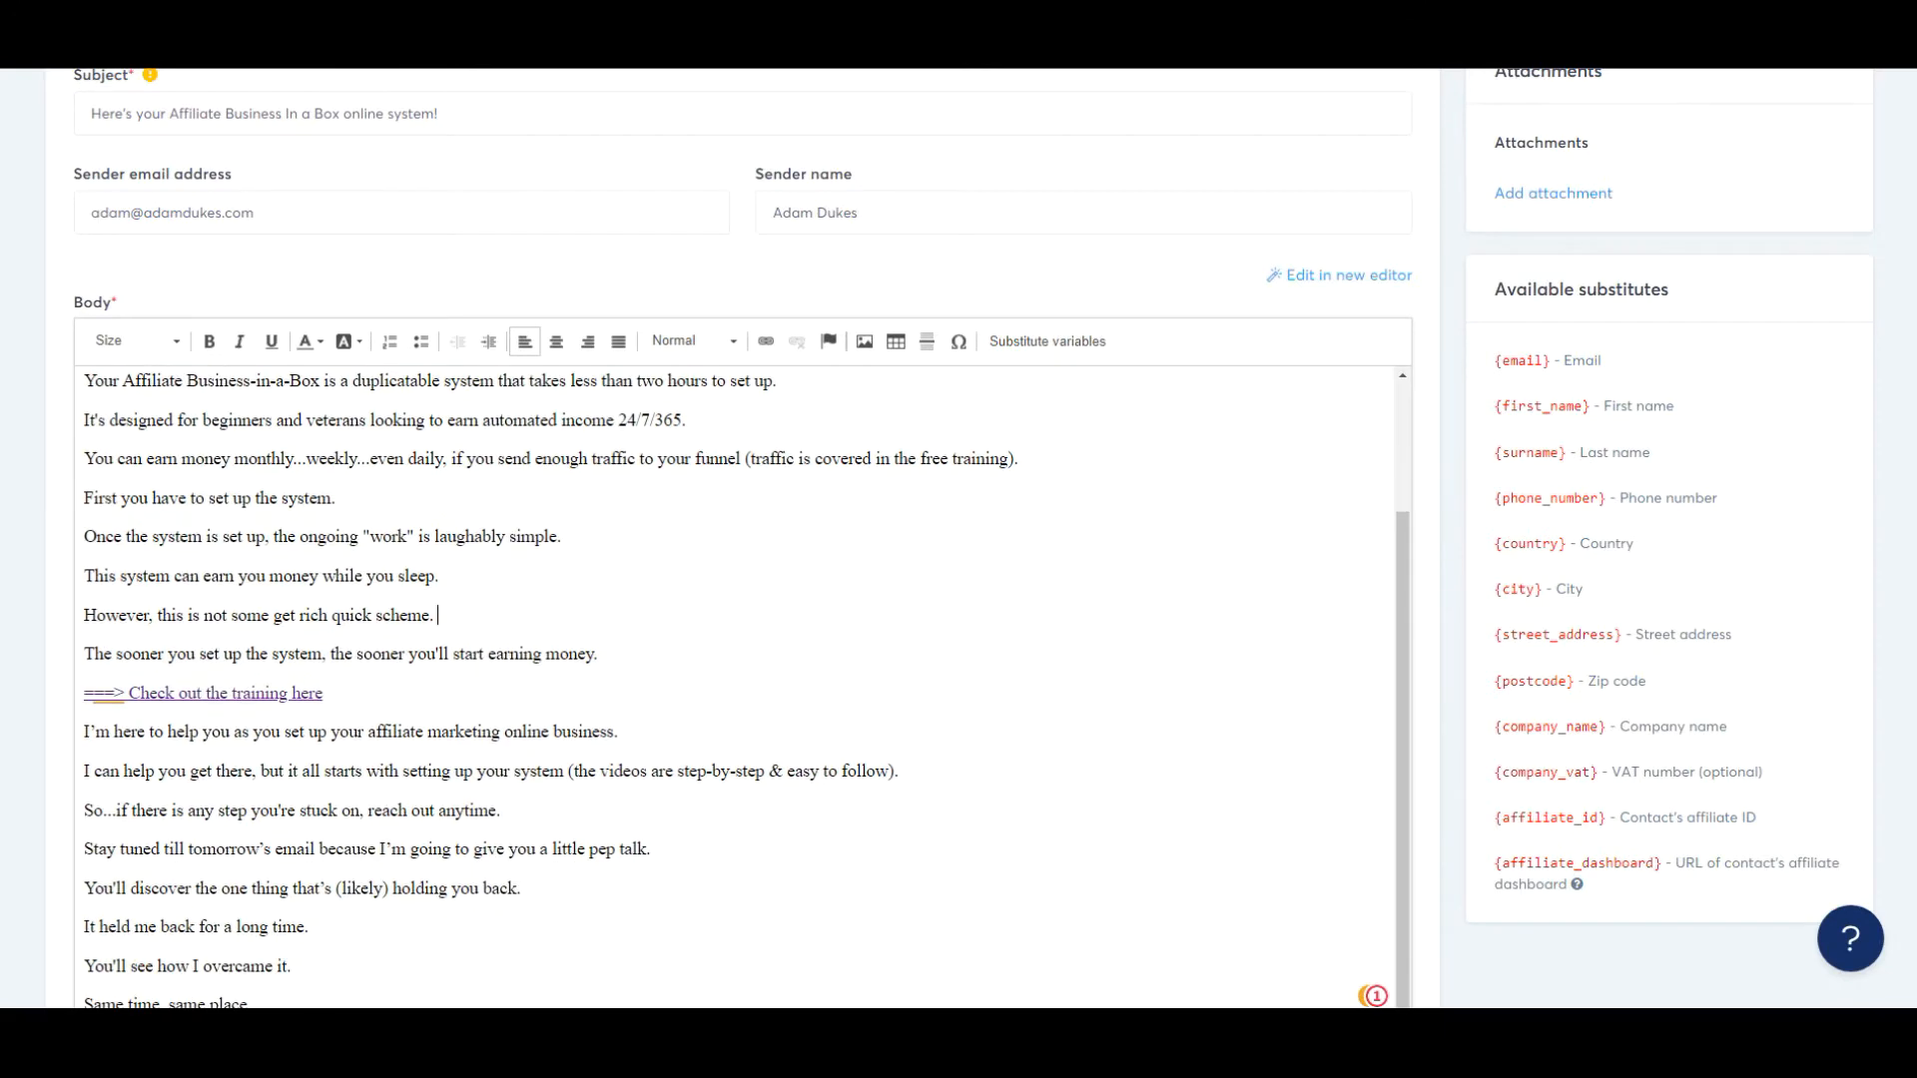
{"action": "scroll", "coordinate": [971, 539], "scroll_direction": "down", "scroll_amount": 1}
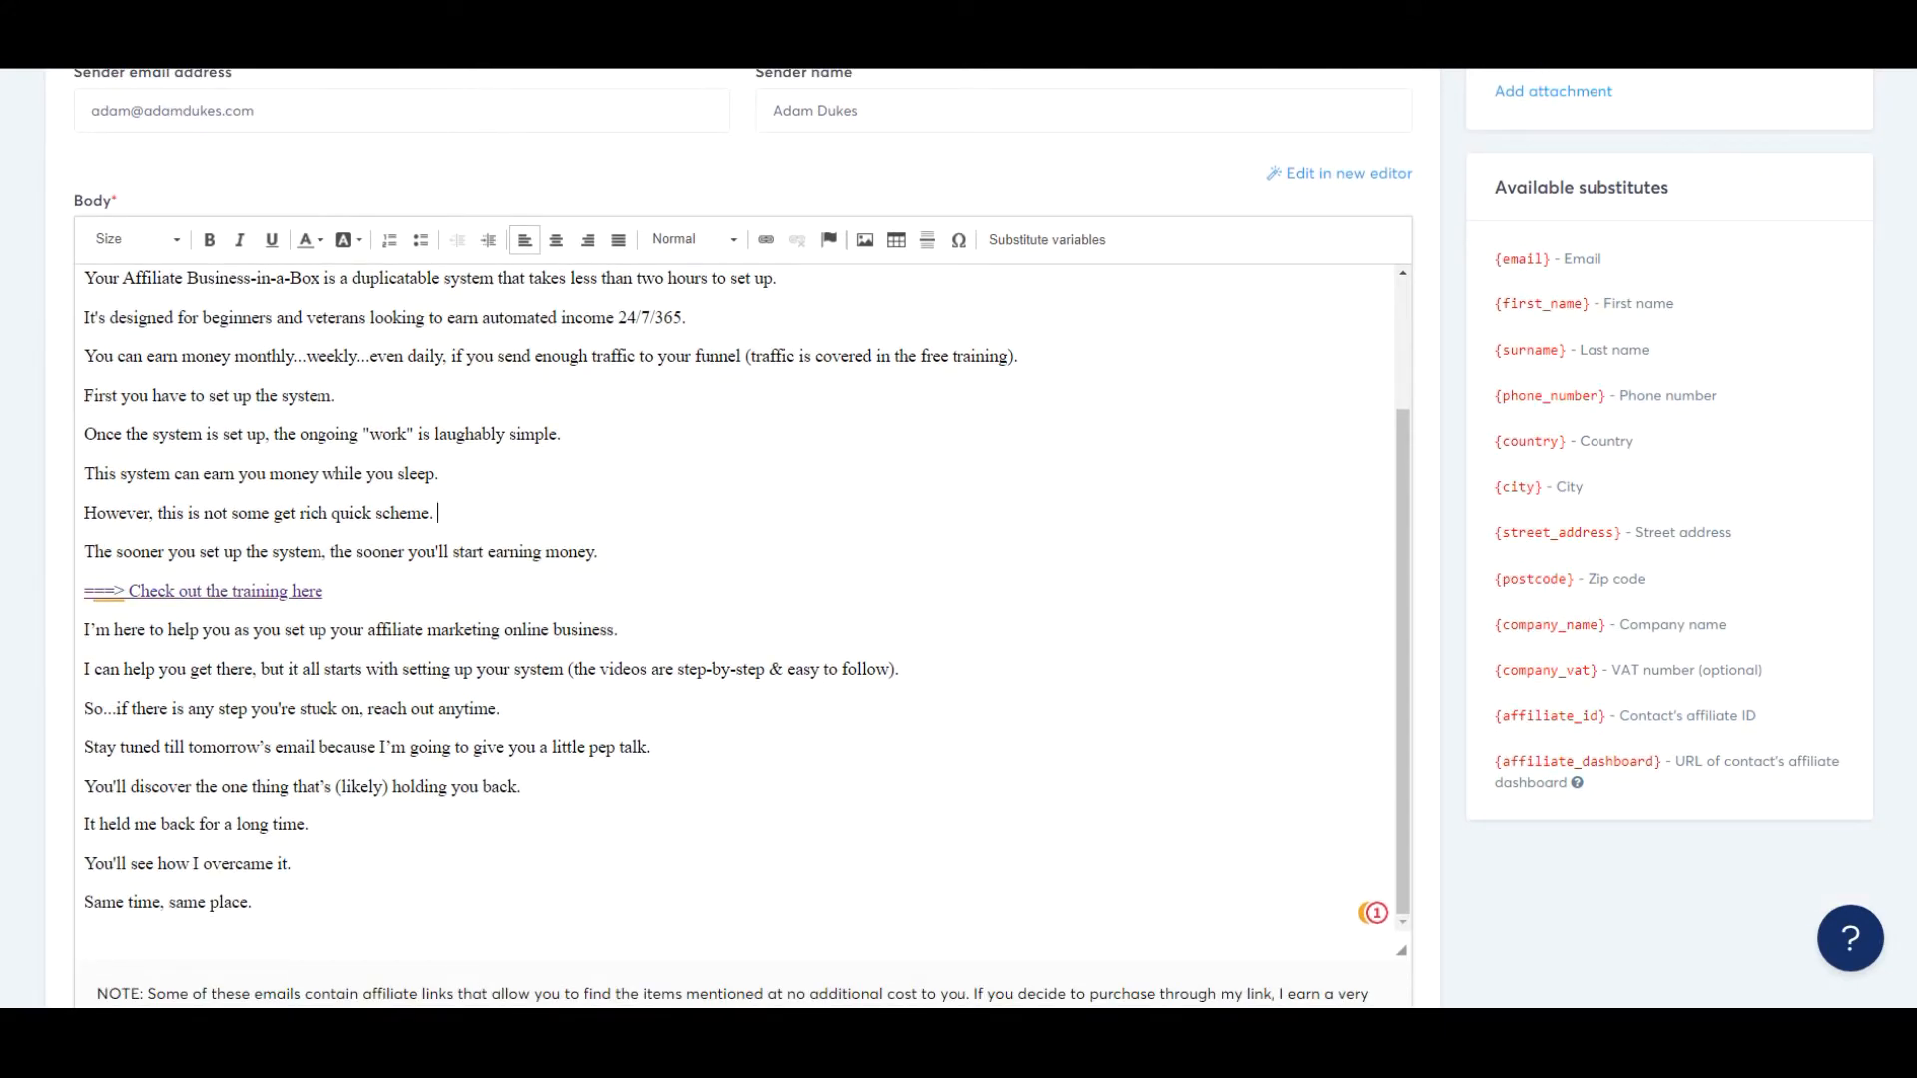
{"action": "scroll", "coordinate": [971, 539], "scroll_direction": "down", "scroll_amount": 1}
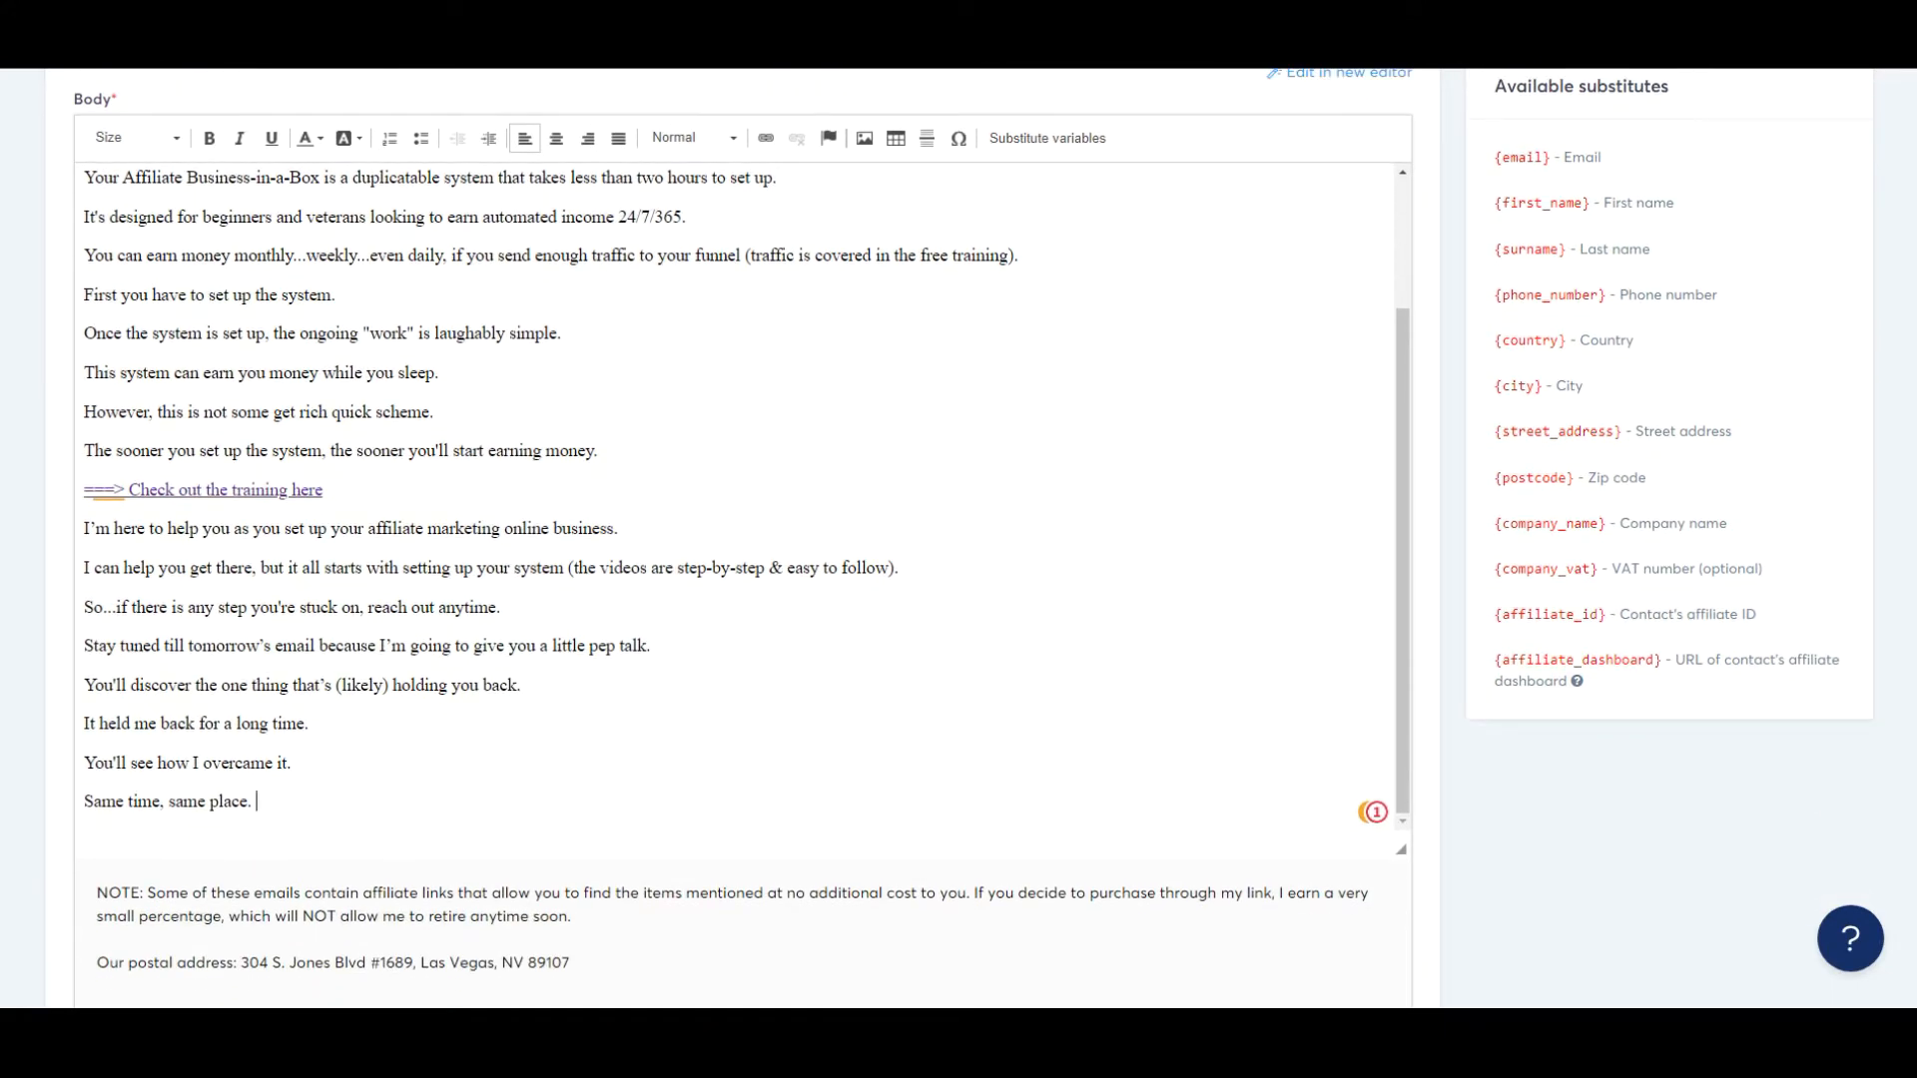
{"action": "key", "text": "Return"}
{"action": "key", "text": "Return"}
{"action": "type", "text": "Adam"}
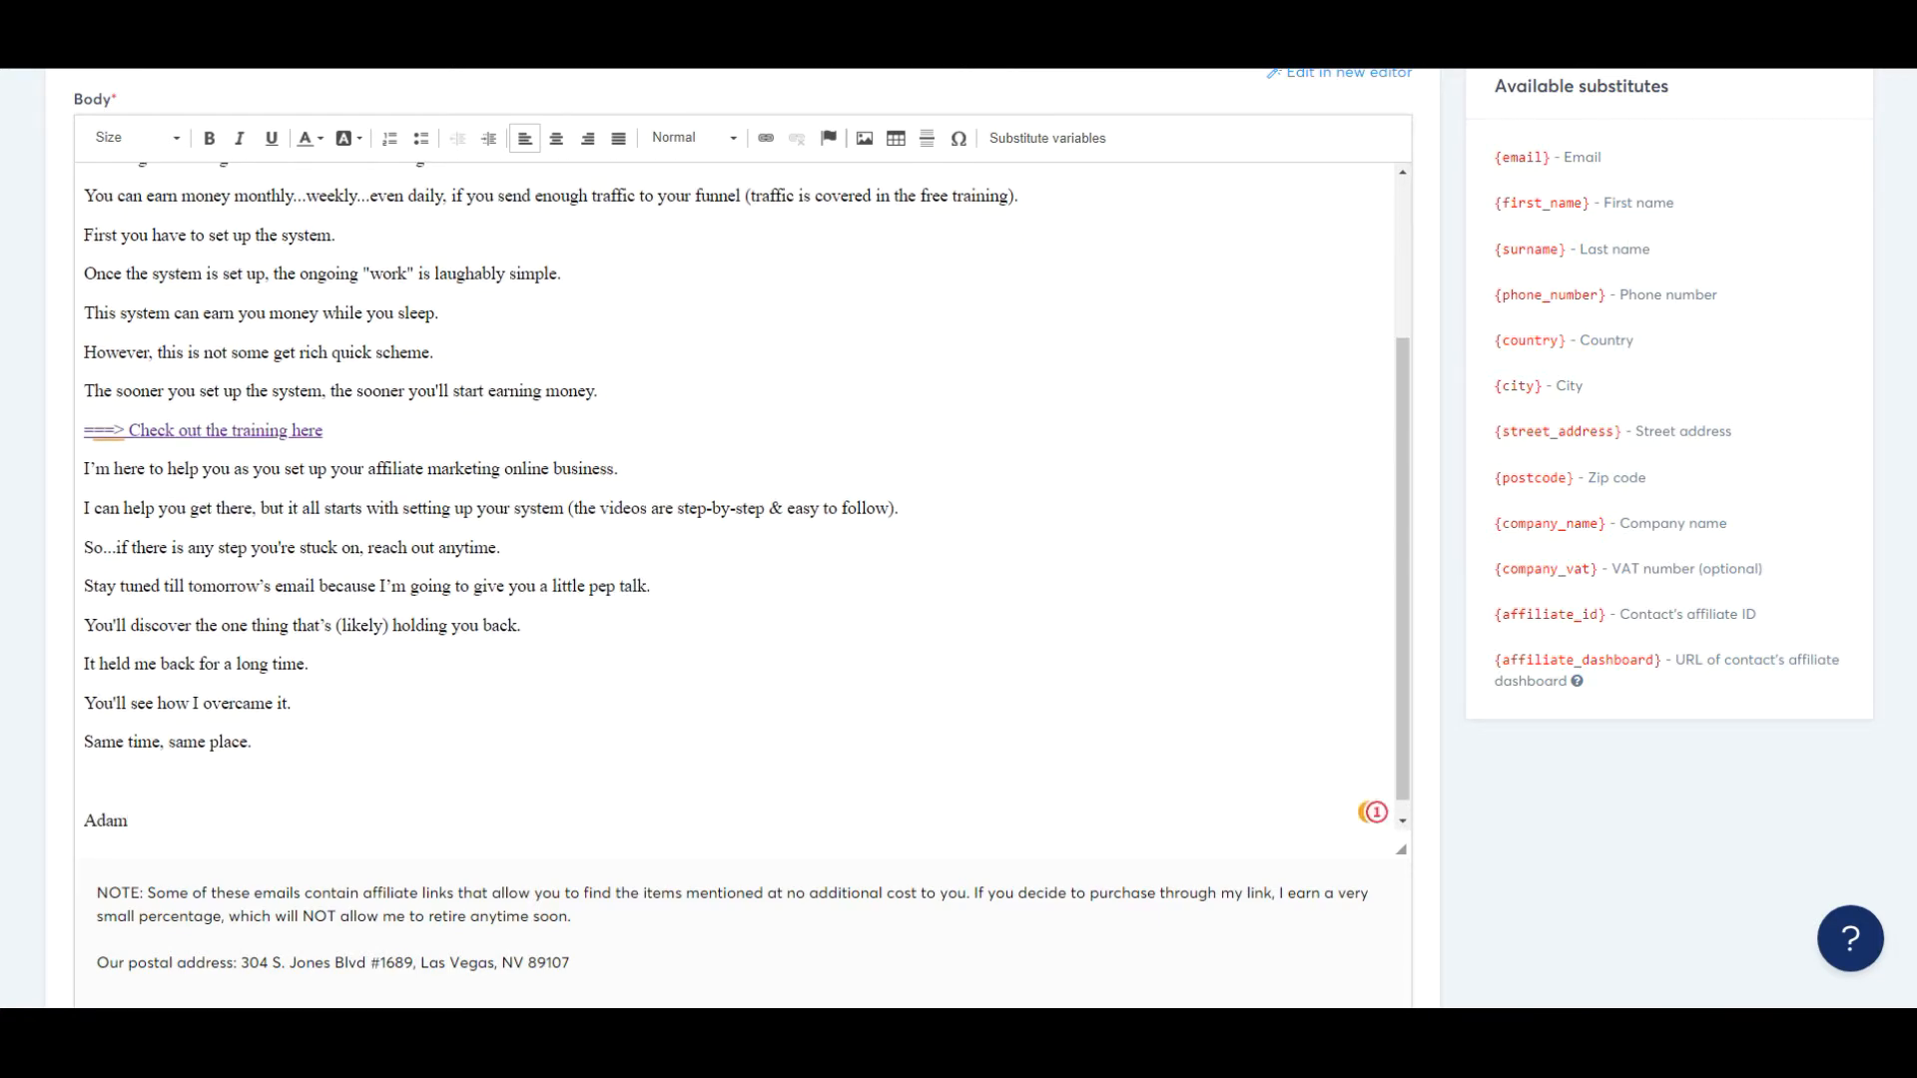
Save and publish the email, entering a sending delay of 0 hours and leaving the After option blank
{"action": "scroll", "coordinate": [738, 499], "scroll_direction": "up", "scroll_amount": 7}
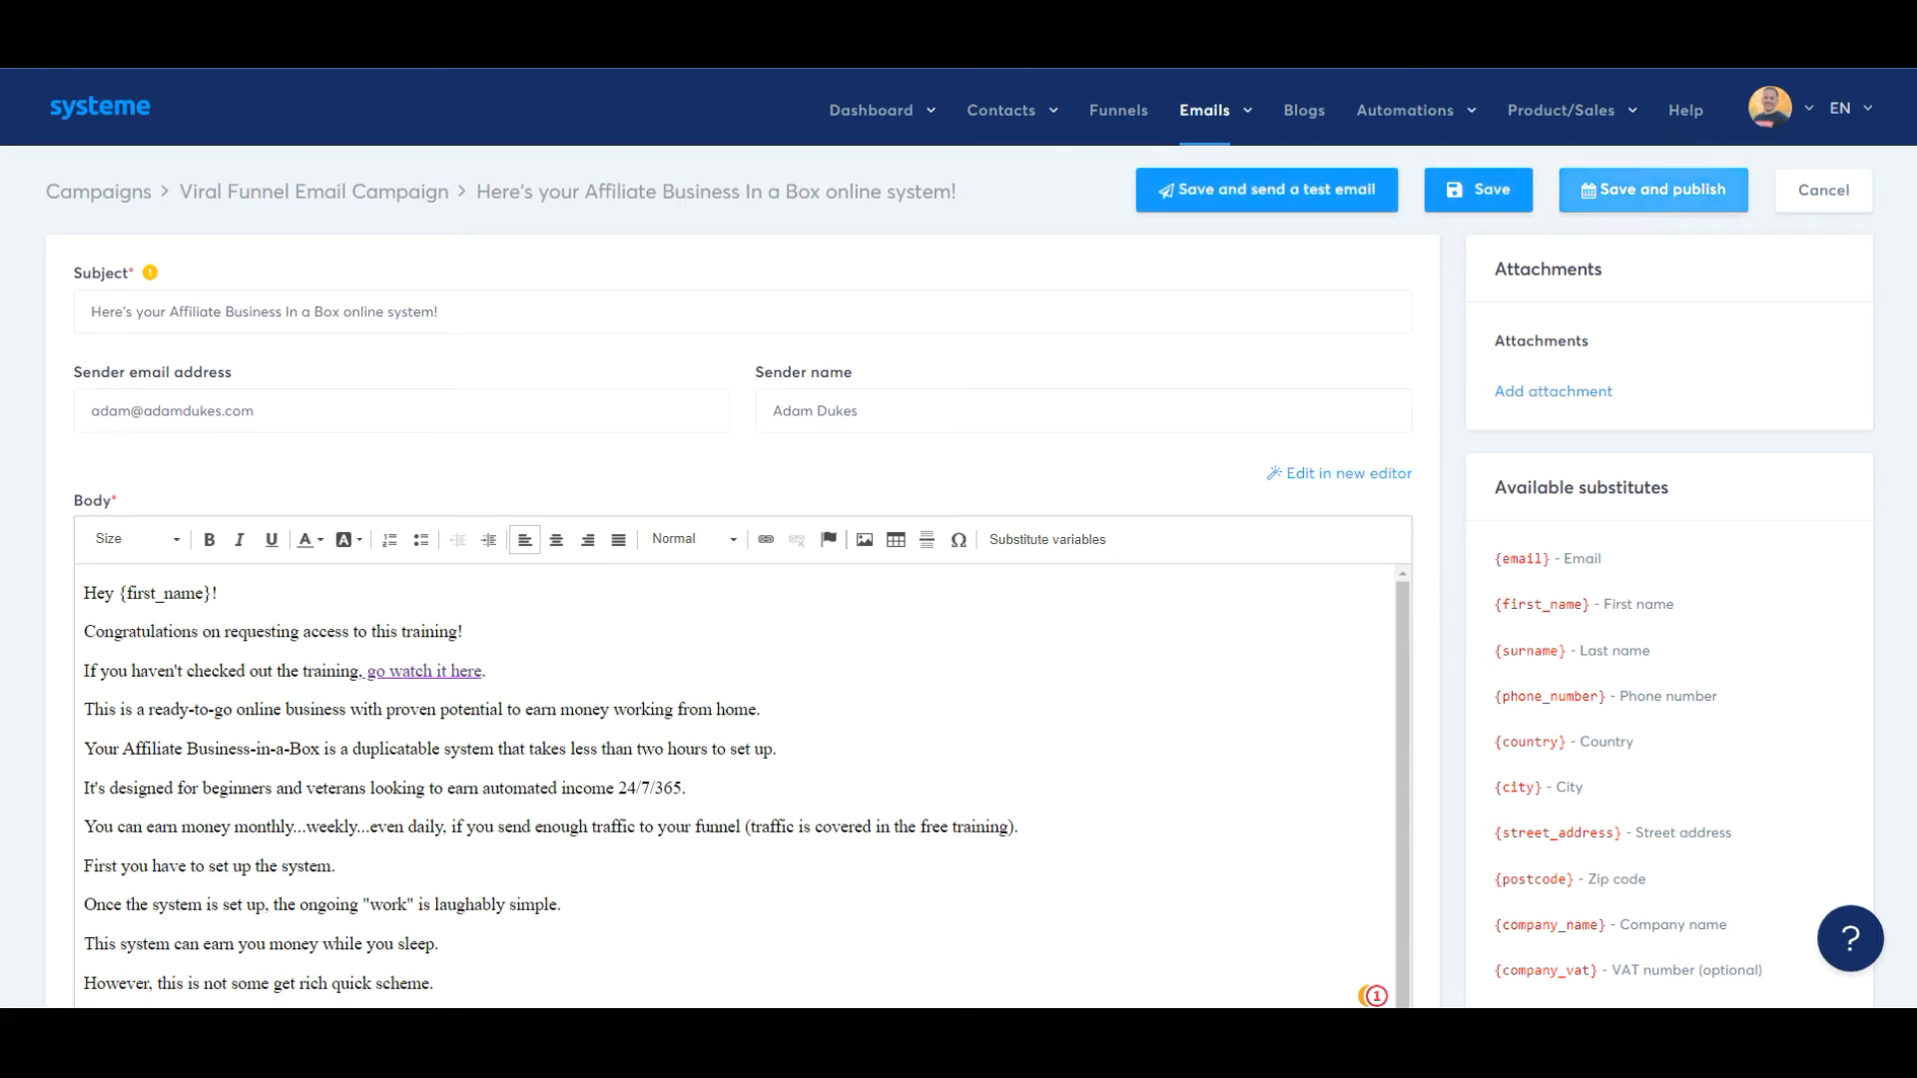
{"action": "left_click", "coordinate": [1654, 190]}
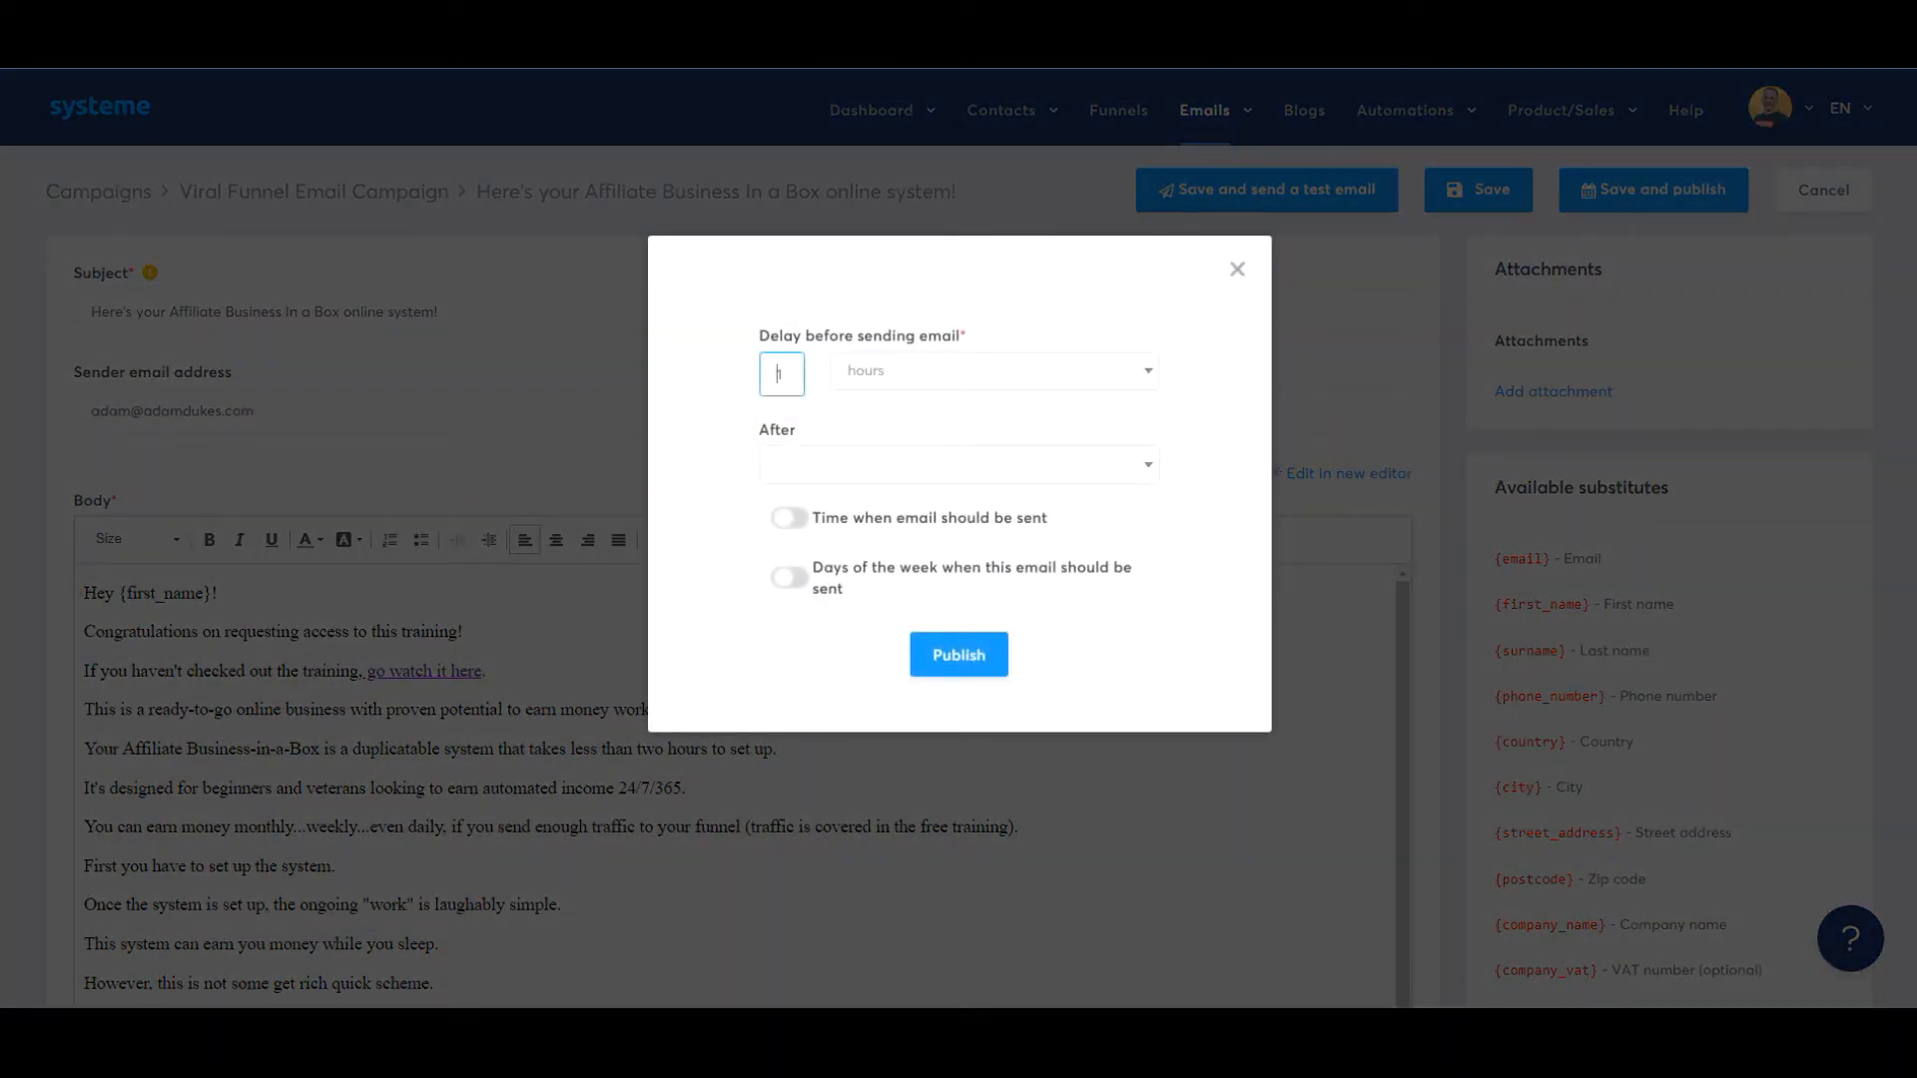
{"action": "key", "text": "BackSpace"}
{"action": "type", "text": "0"}
{"action": "key", "text": "Tab"}
{"action": "left_click", "coordinate": [959, 465]}
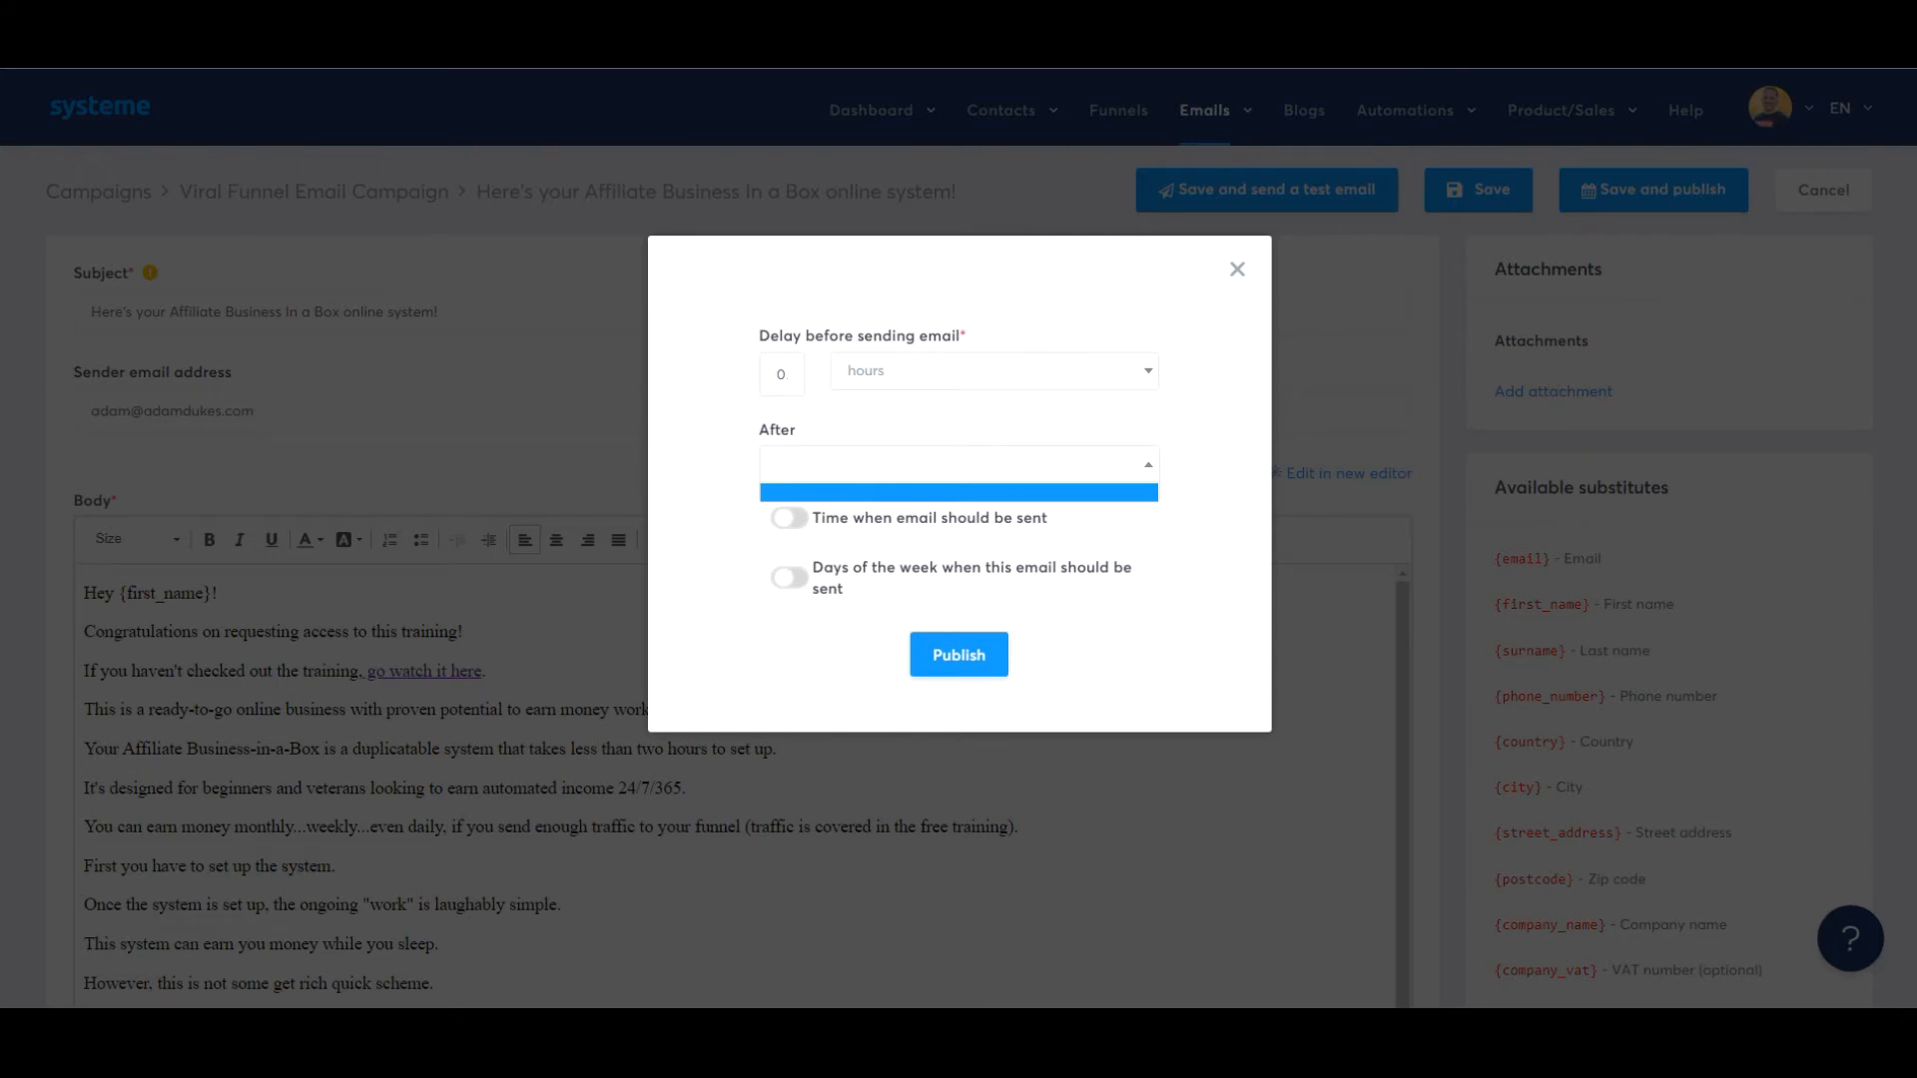
{"action": "key", "text": "Escape"}
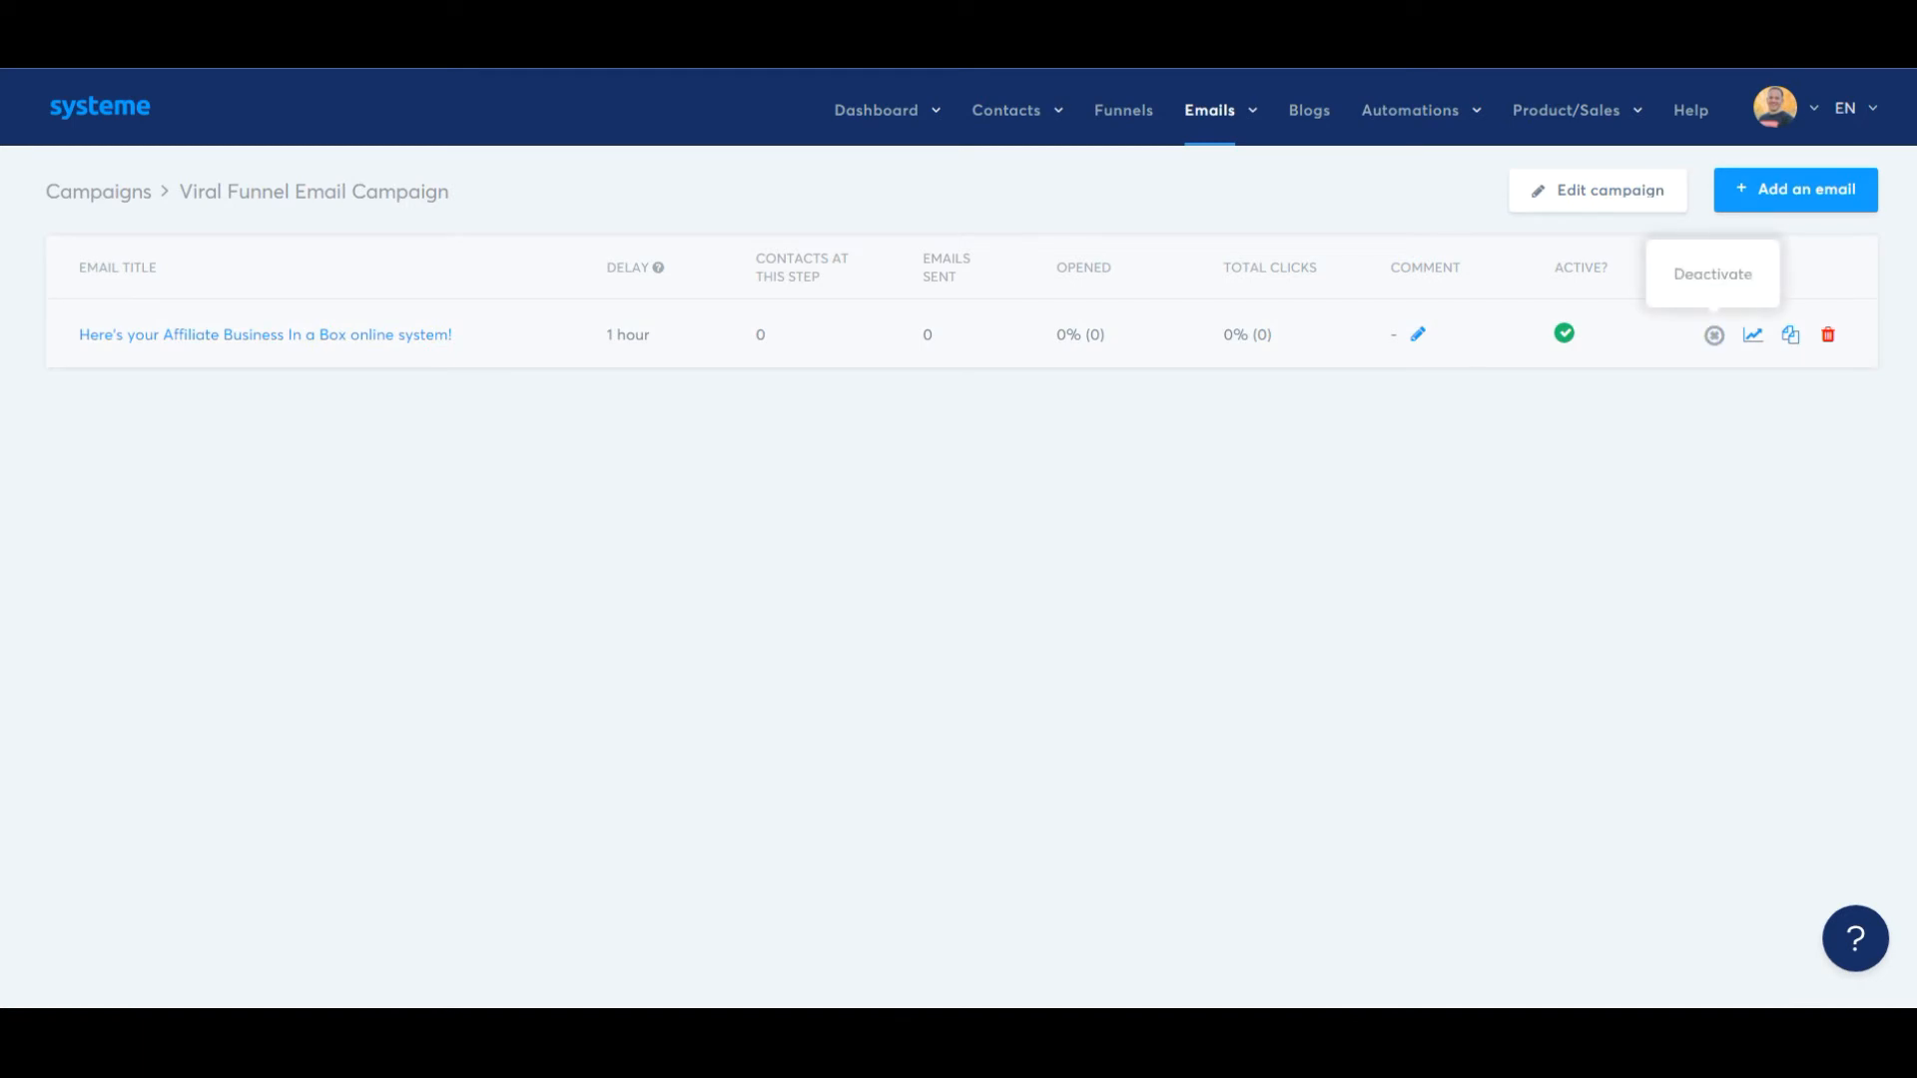
Set the sending delay of the "Here's your Affiliate Business In a Box online system!" email to 0 hours and save it
{"action": "left_click", "coordinate": [265, 335]}
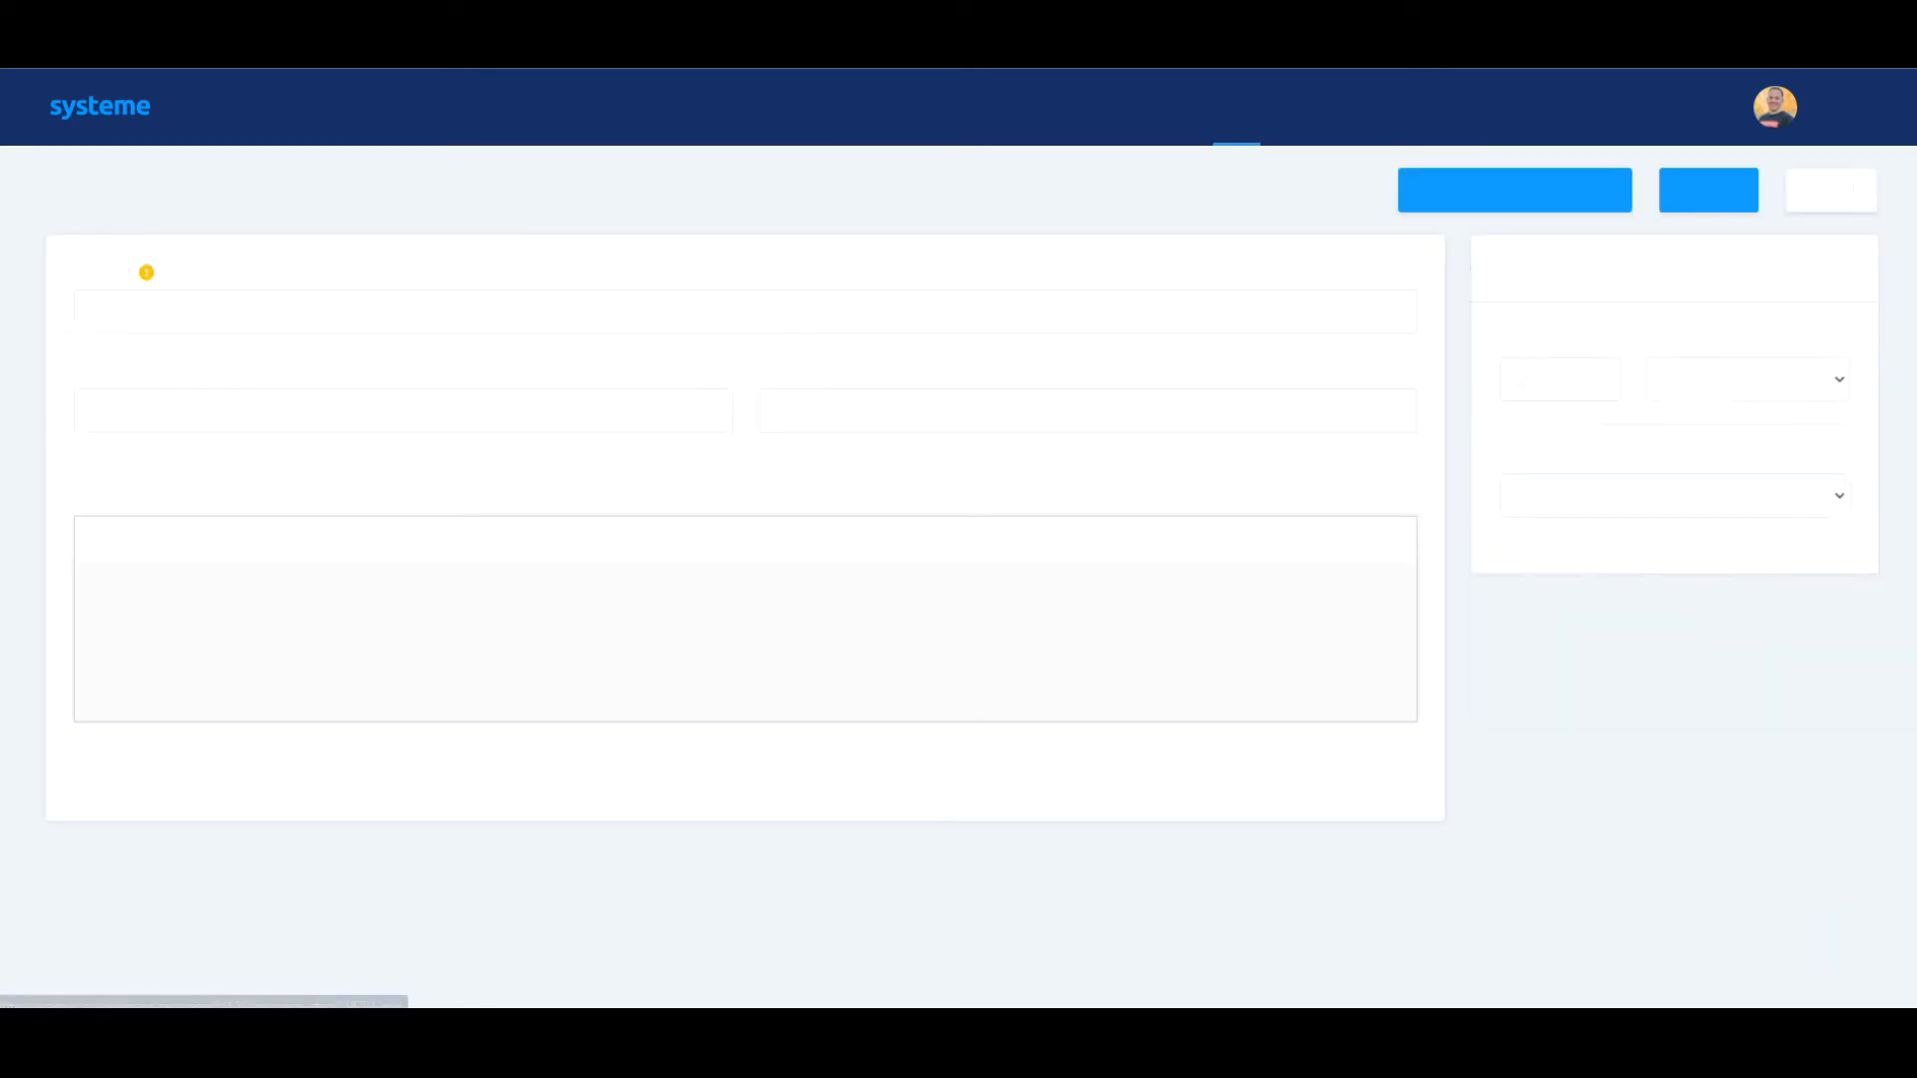
{"action": "left_click", "coordinate": [1551, 379]}
{"action": "left_click", "coordinate": [1687, 274]}
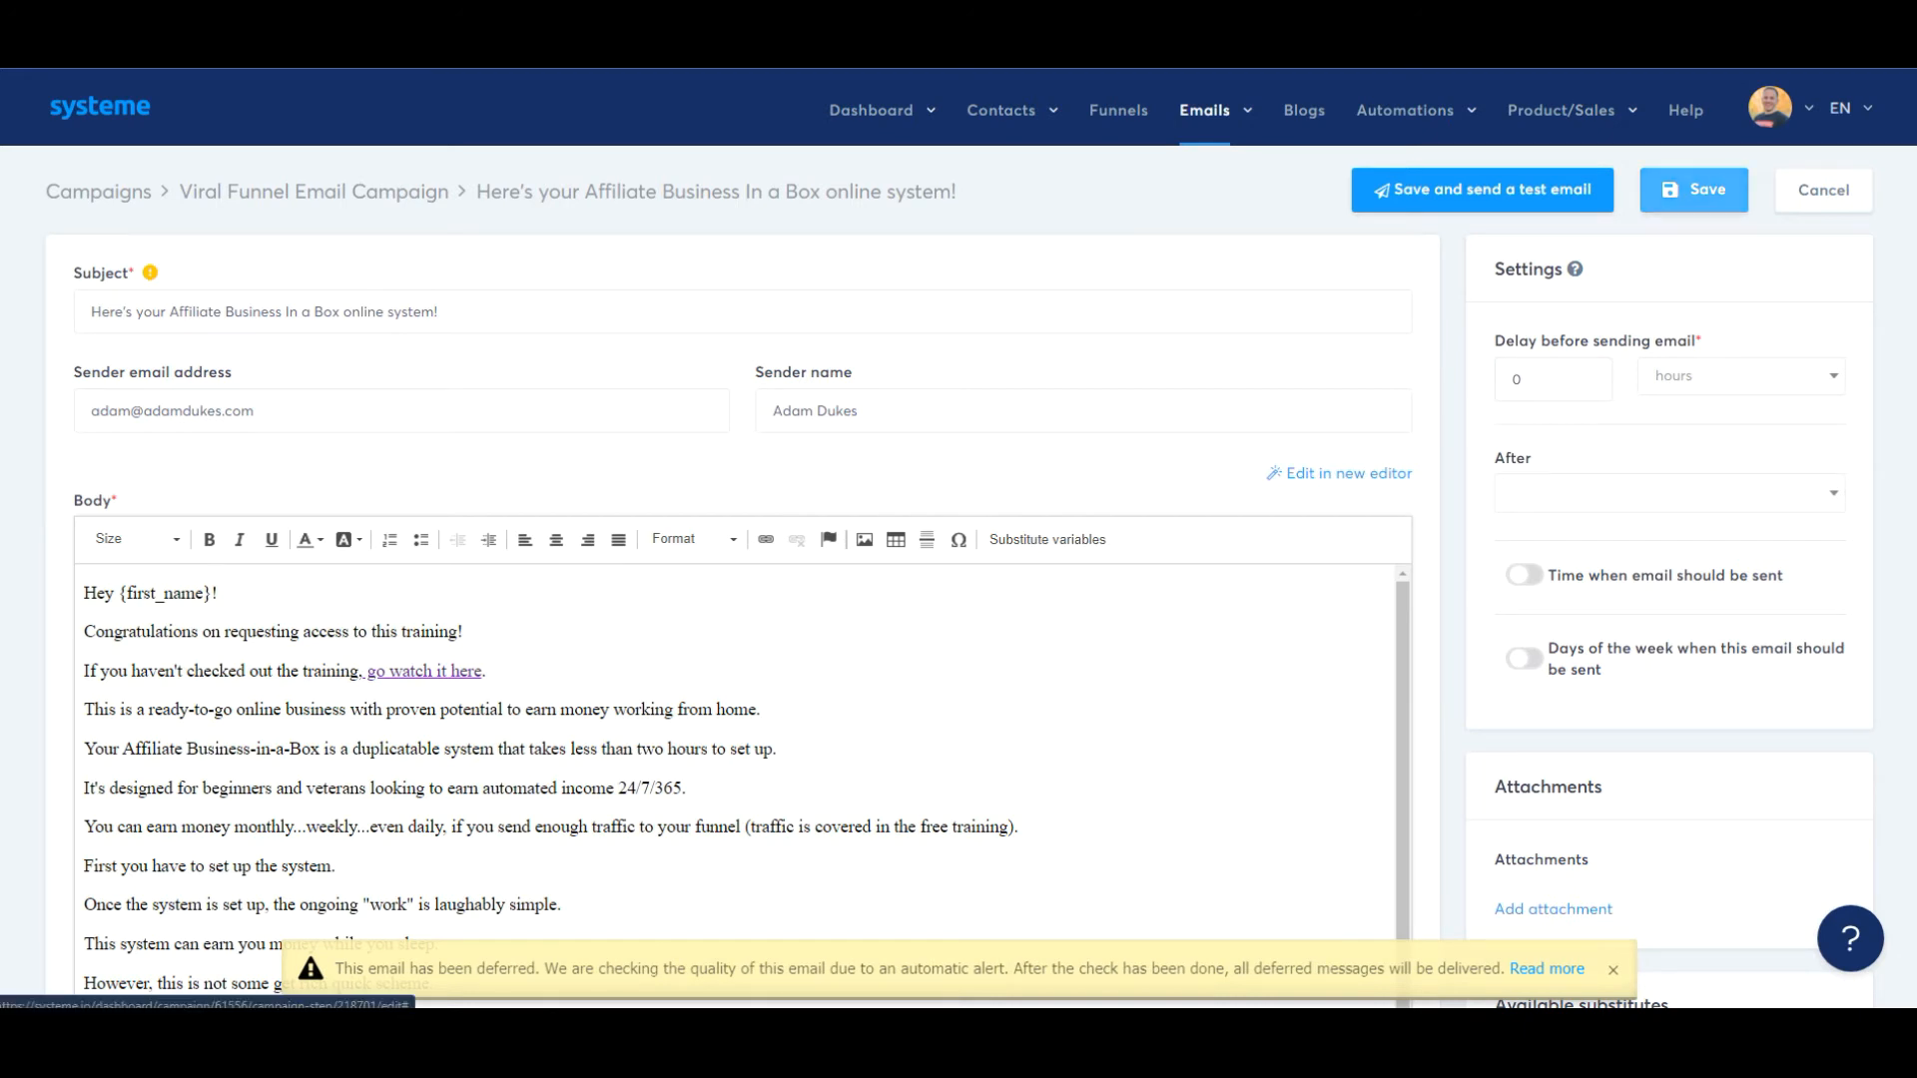
{"action": "left_click", "coordinate": [1694, 189]}
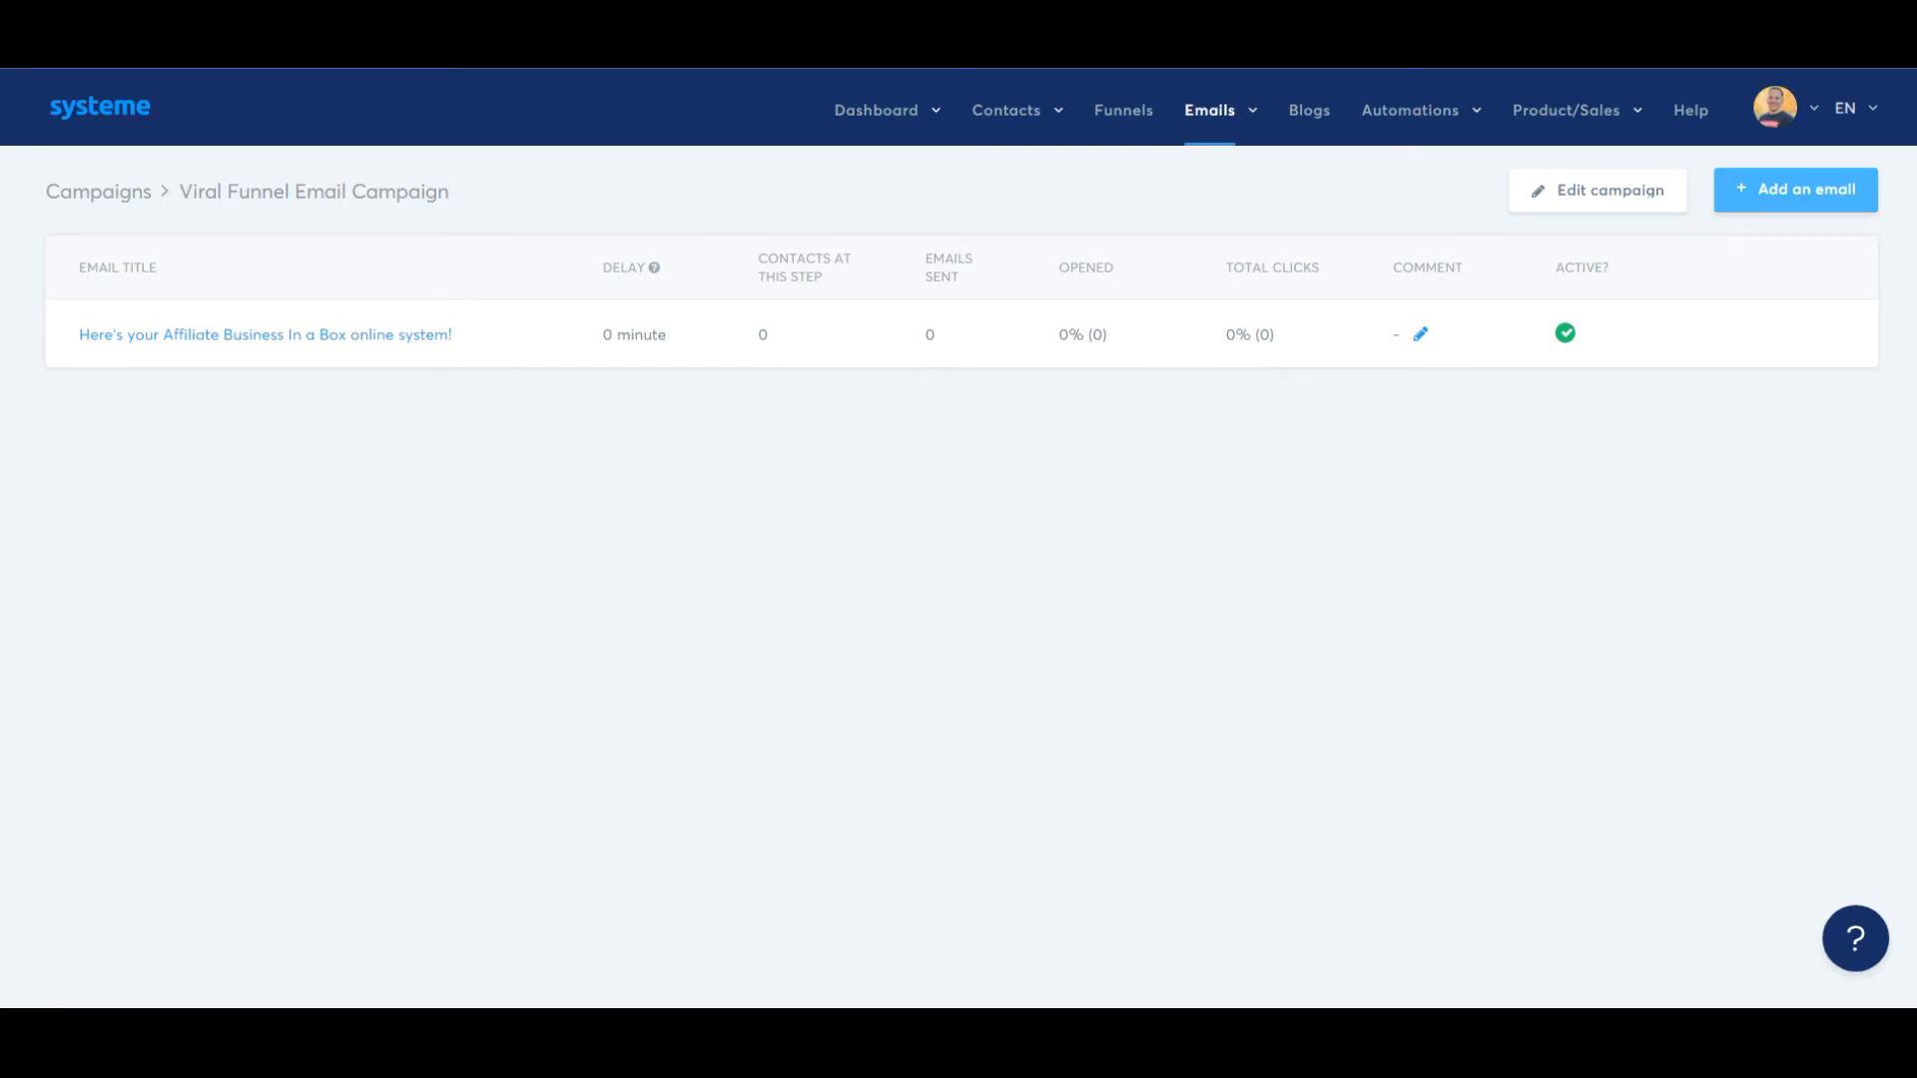
{"action": "left_click", "coordinate": [1794, 190]}
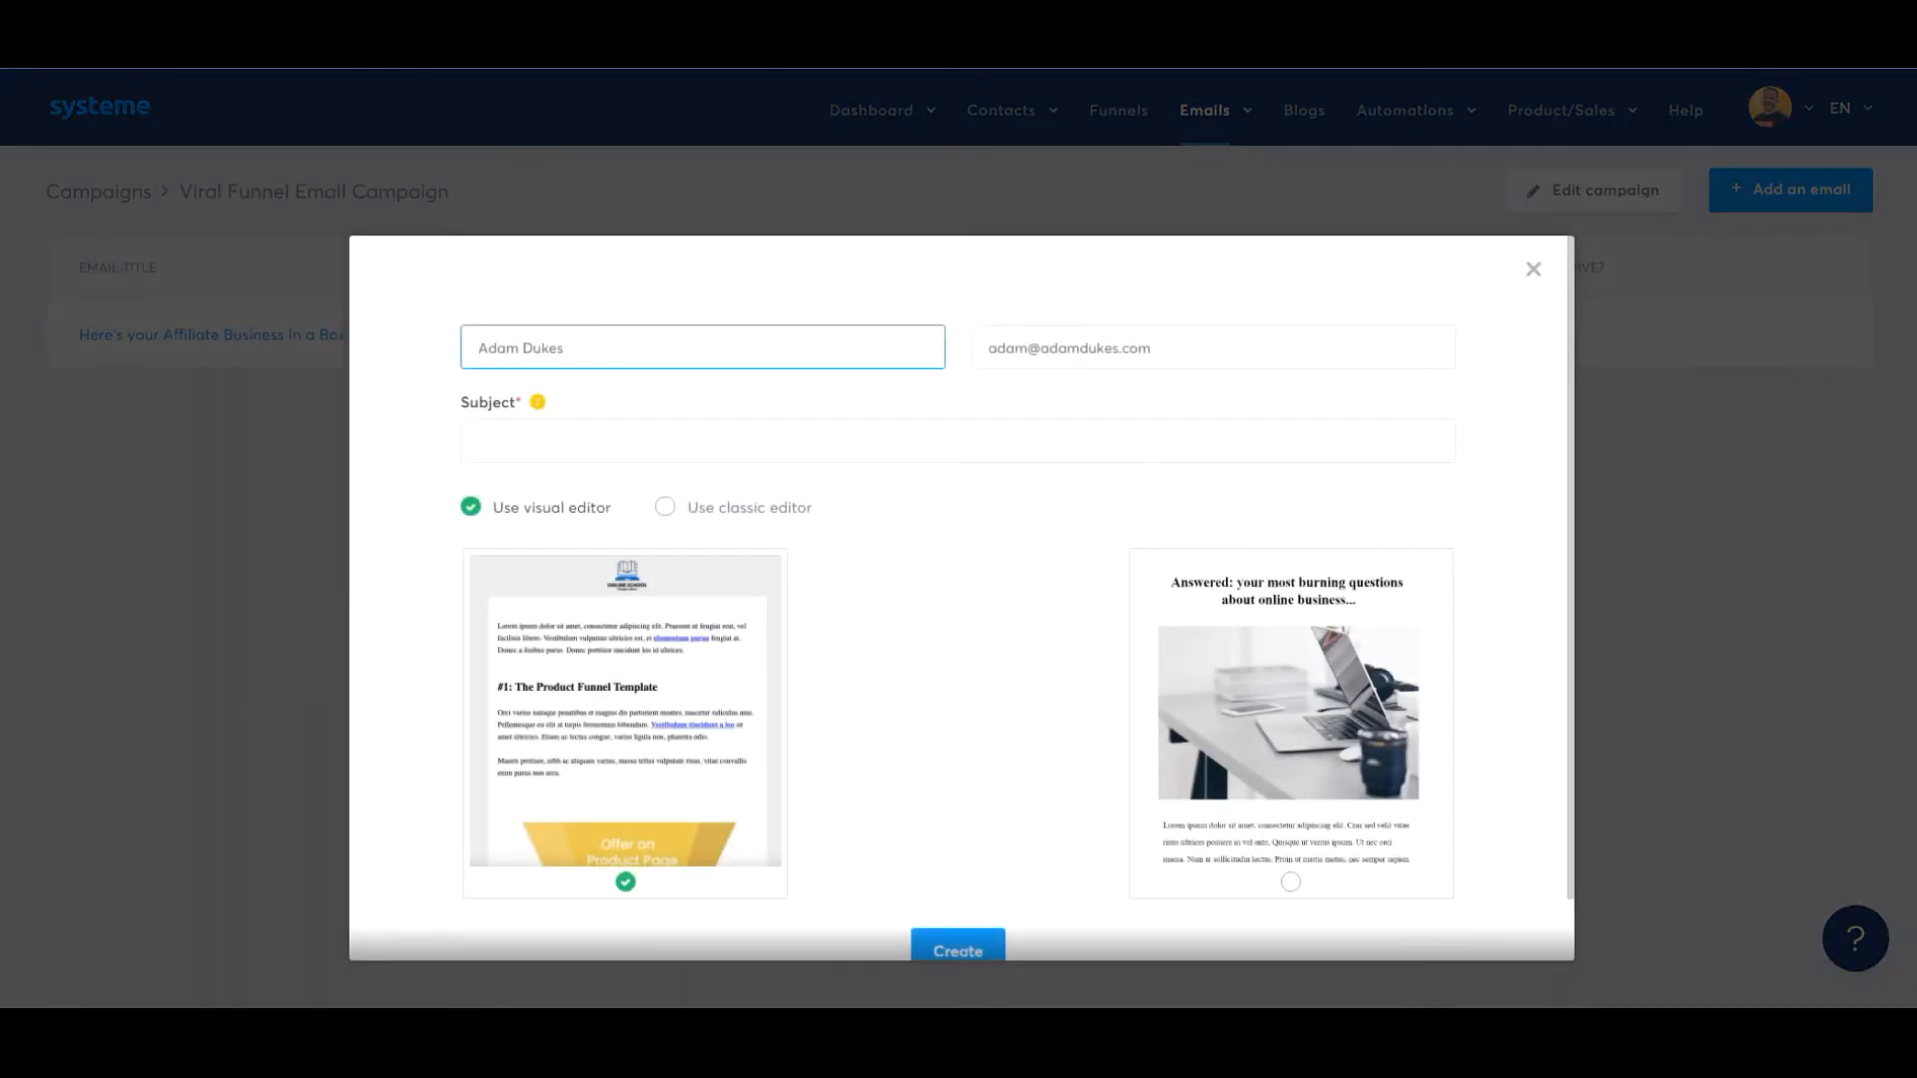
{"action": "left_click", "coordinate": [1533, 269]}
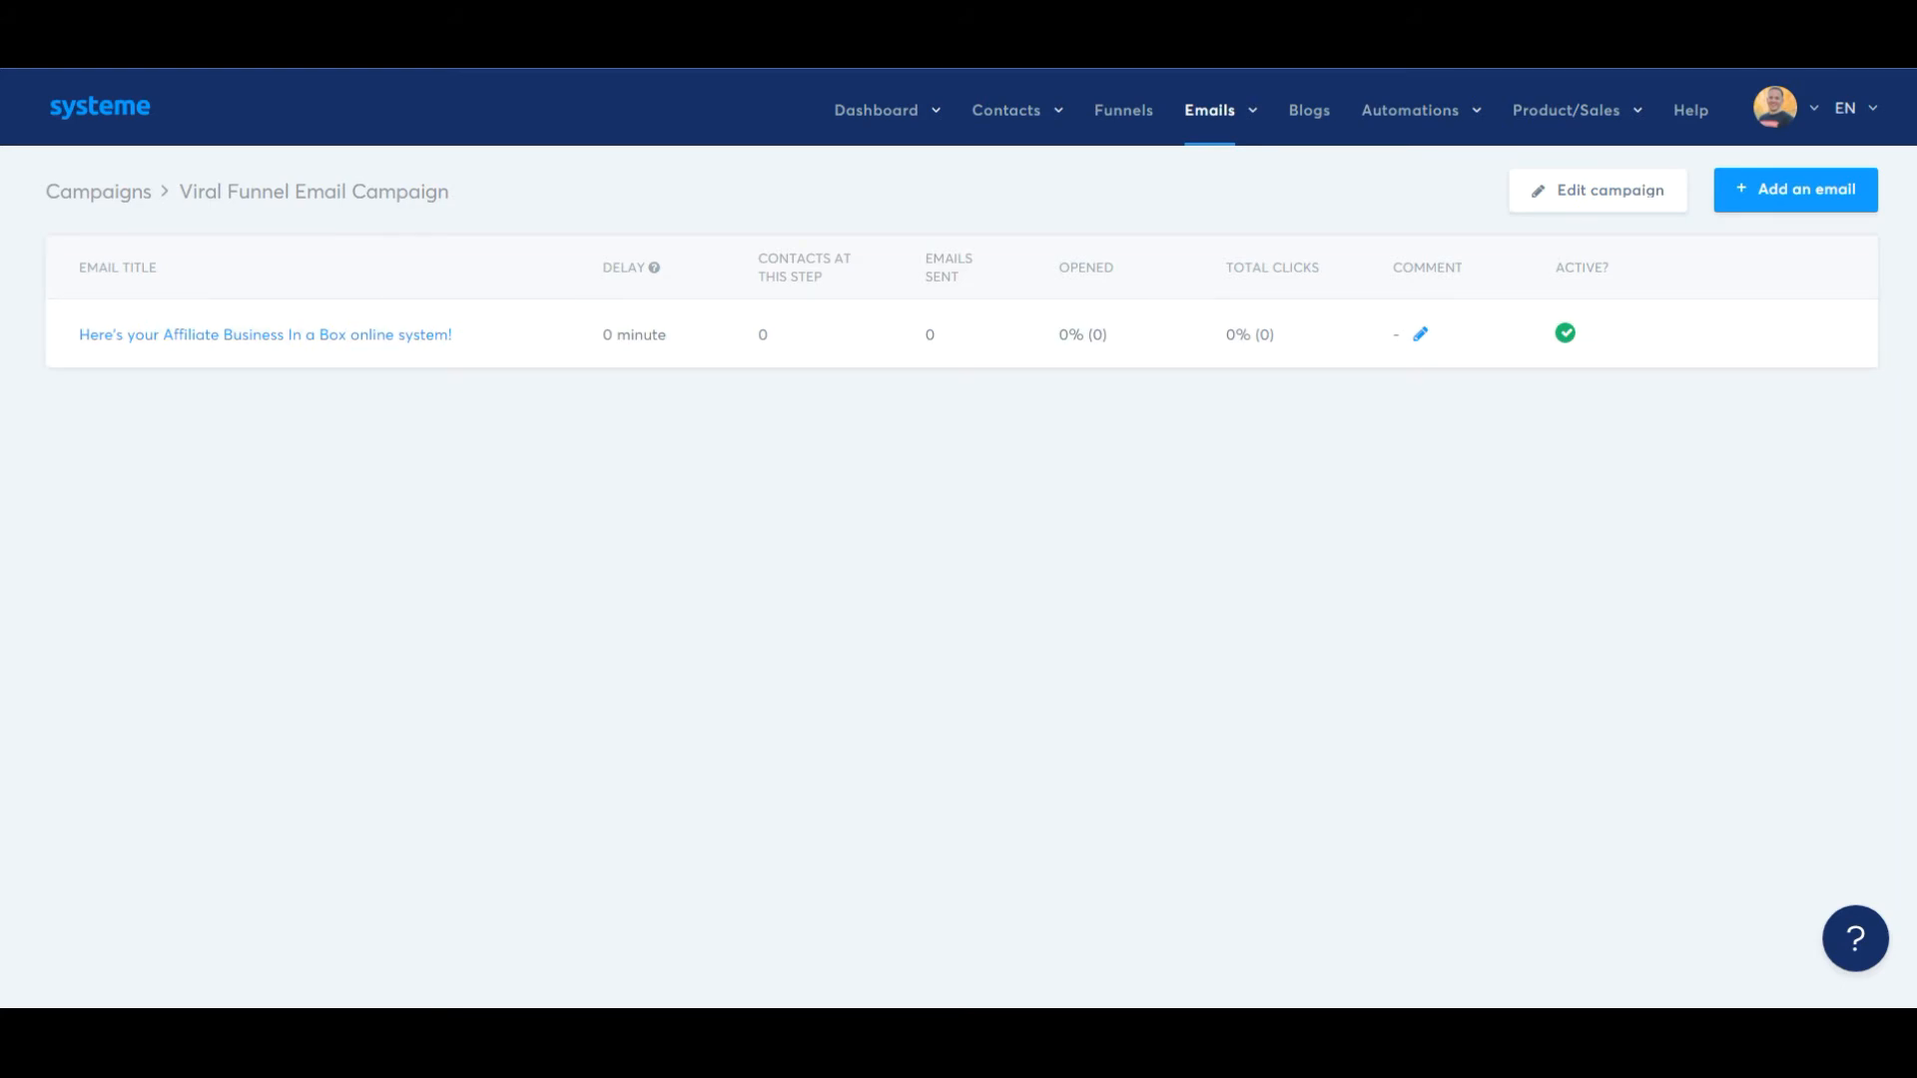
Open the automation rules of the Opt In squeeze page in the Foolproof Profits (Premium) funnel
{"action": "left_click", "coordinate": [1123, 111]}
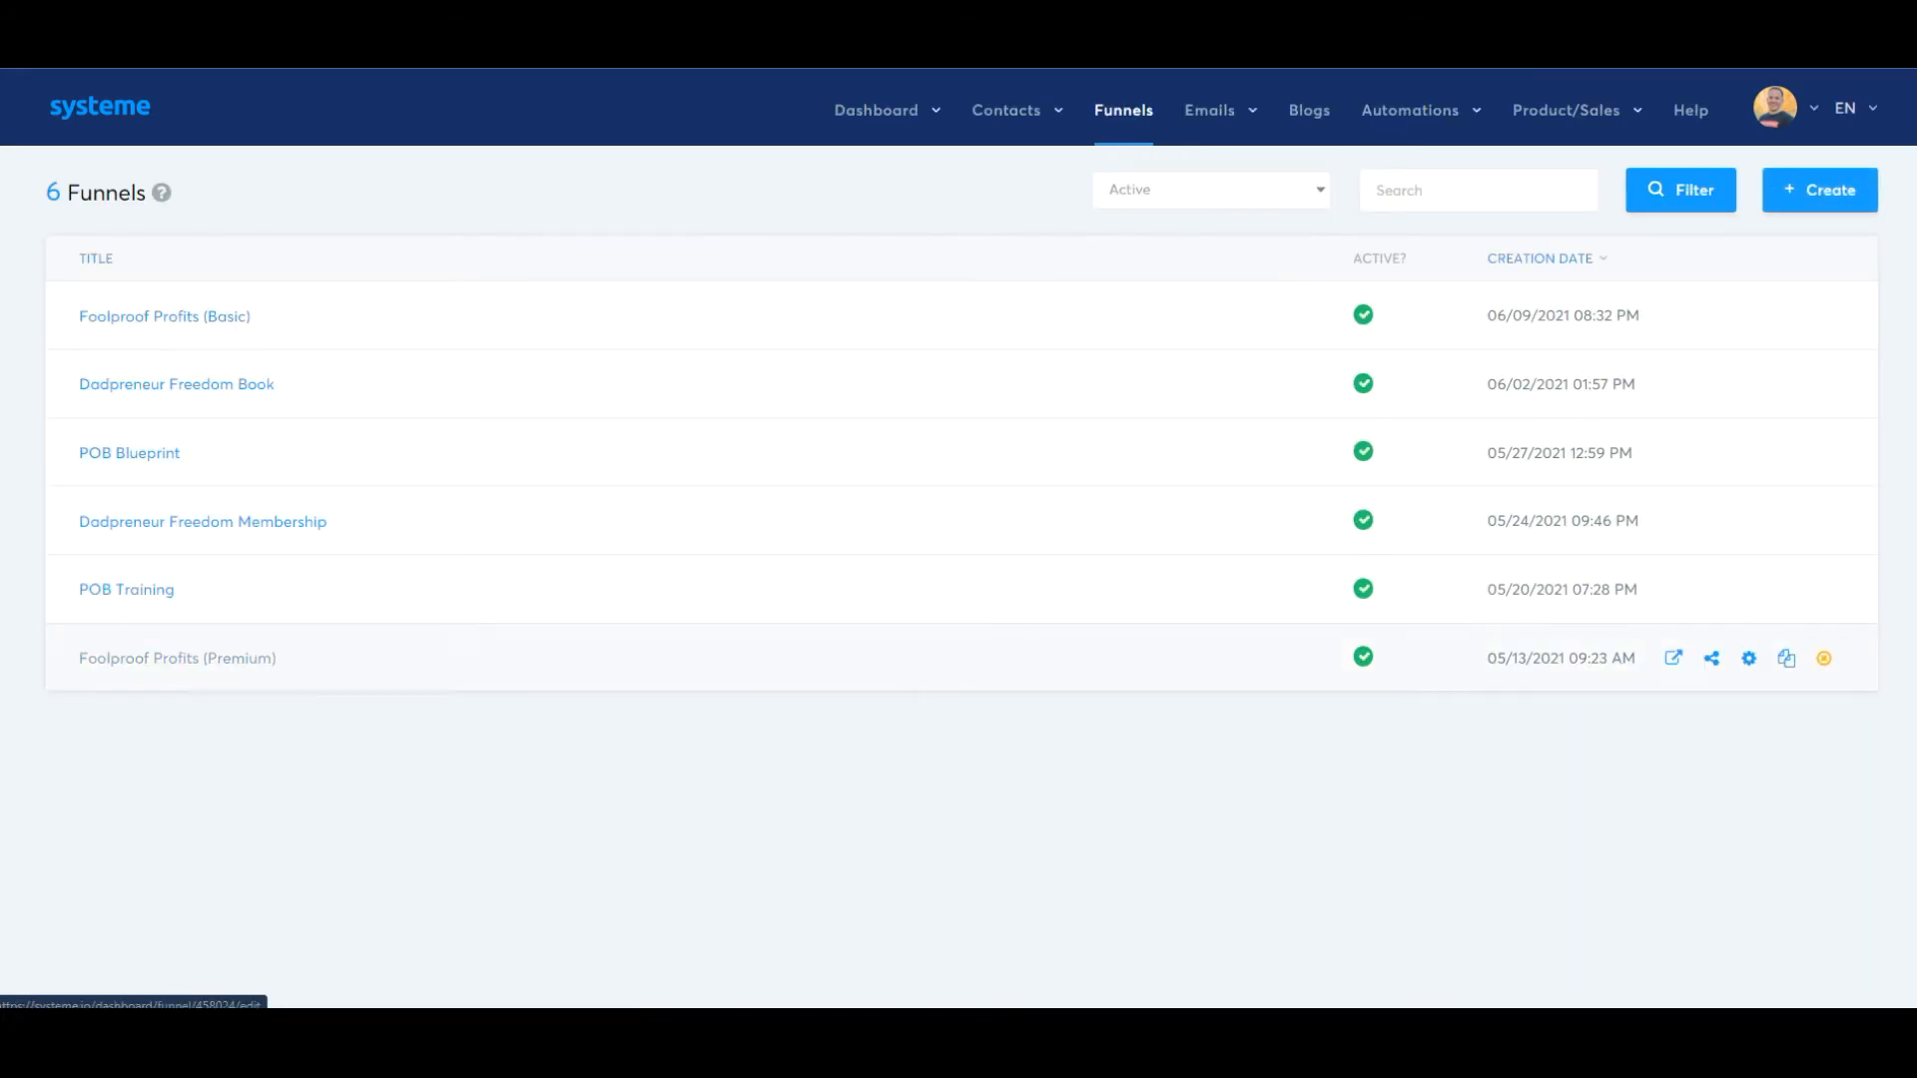
{"action": "left_click", "coordinate": [178, 658]}
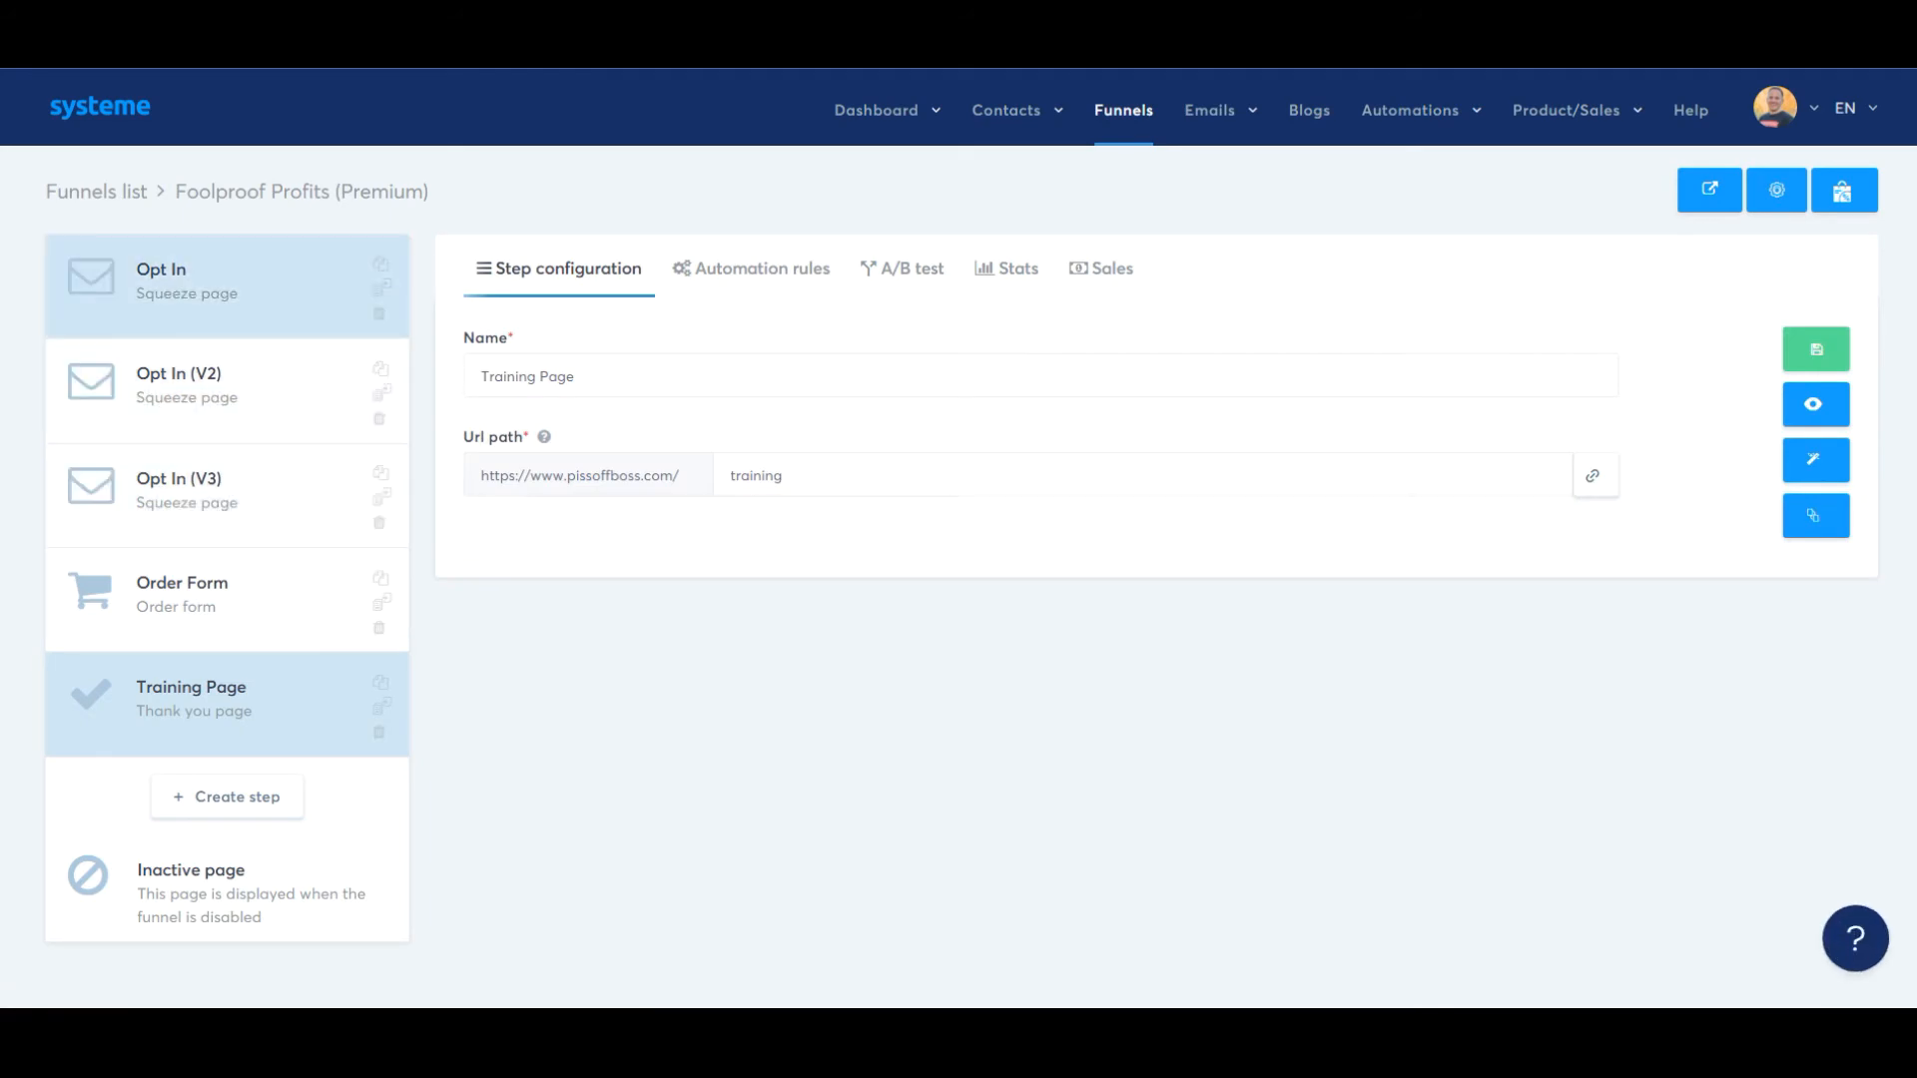
{"action": "left_click", "coordinate": [200, 285]}
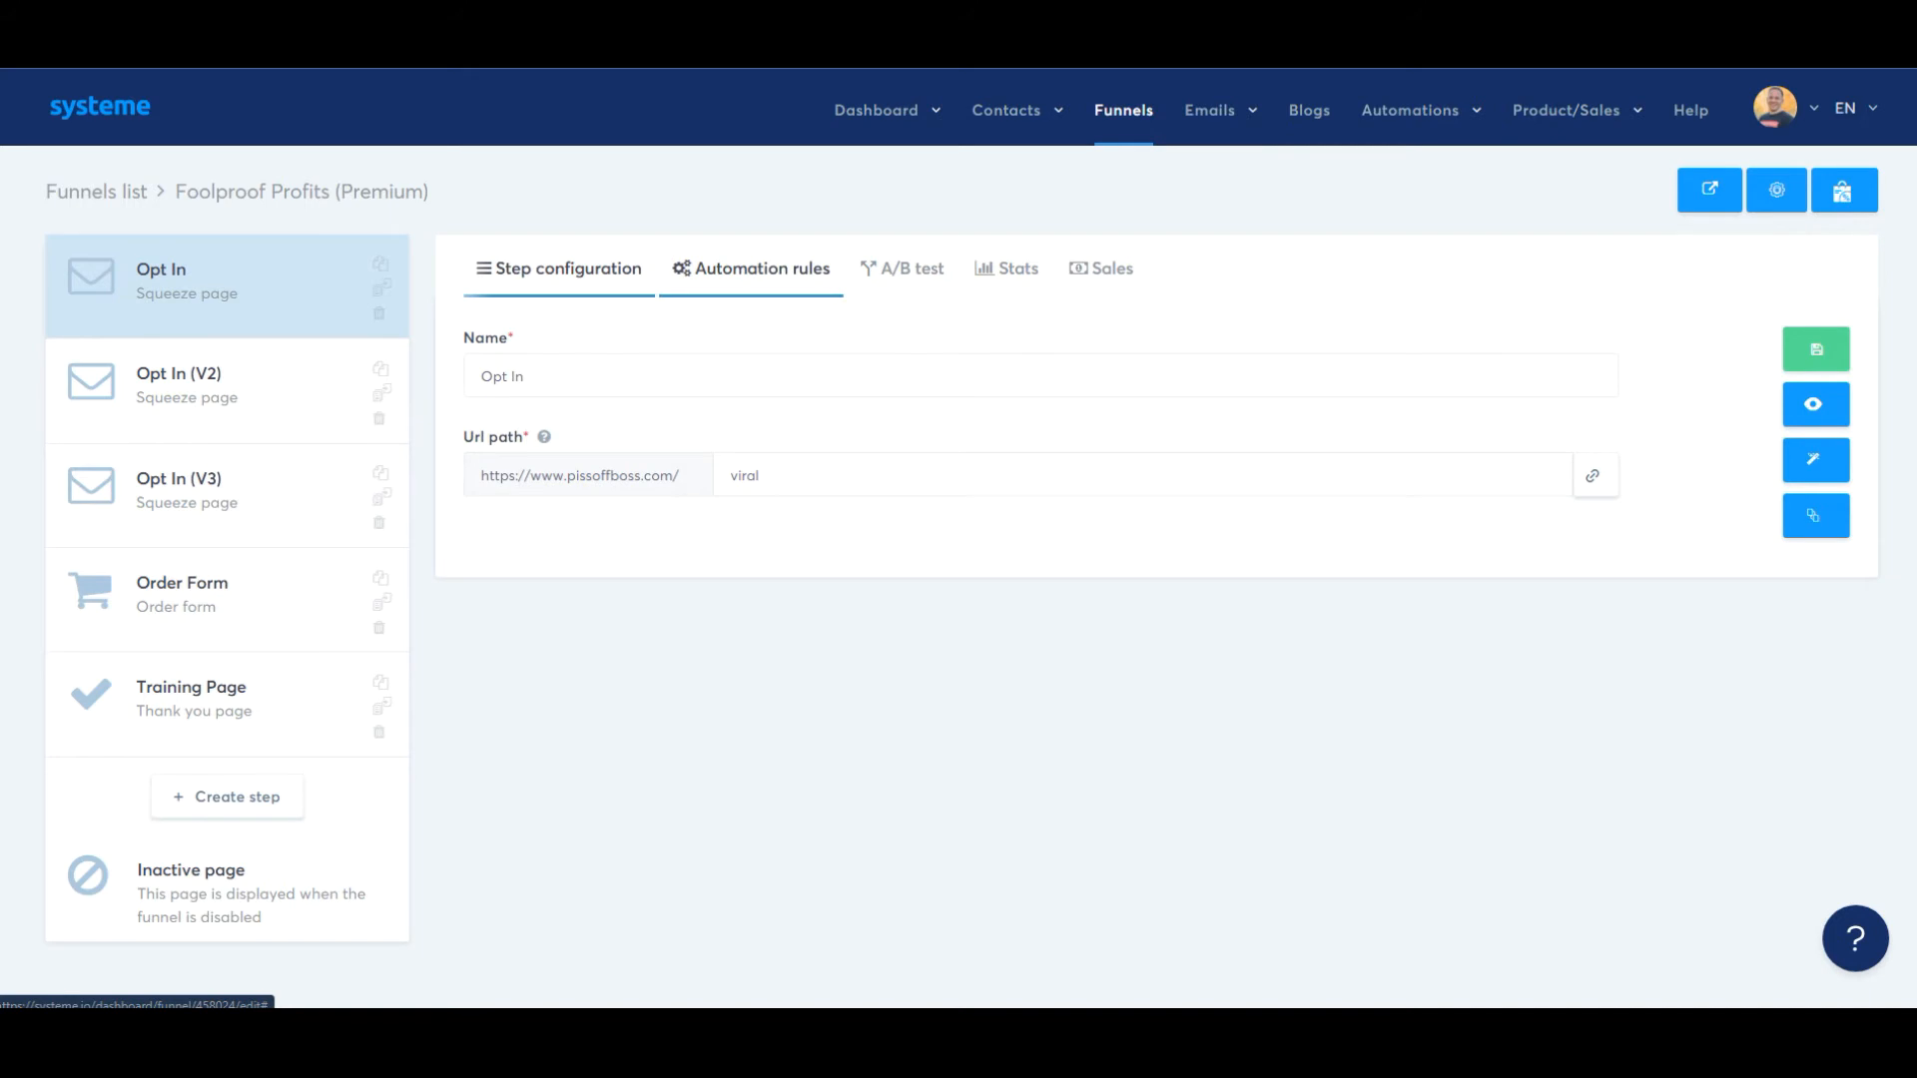
{"action": "left_click", "coordinate": [750, 269]}
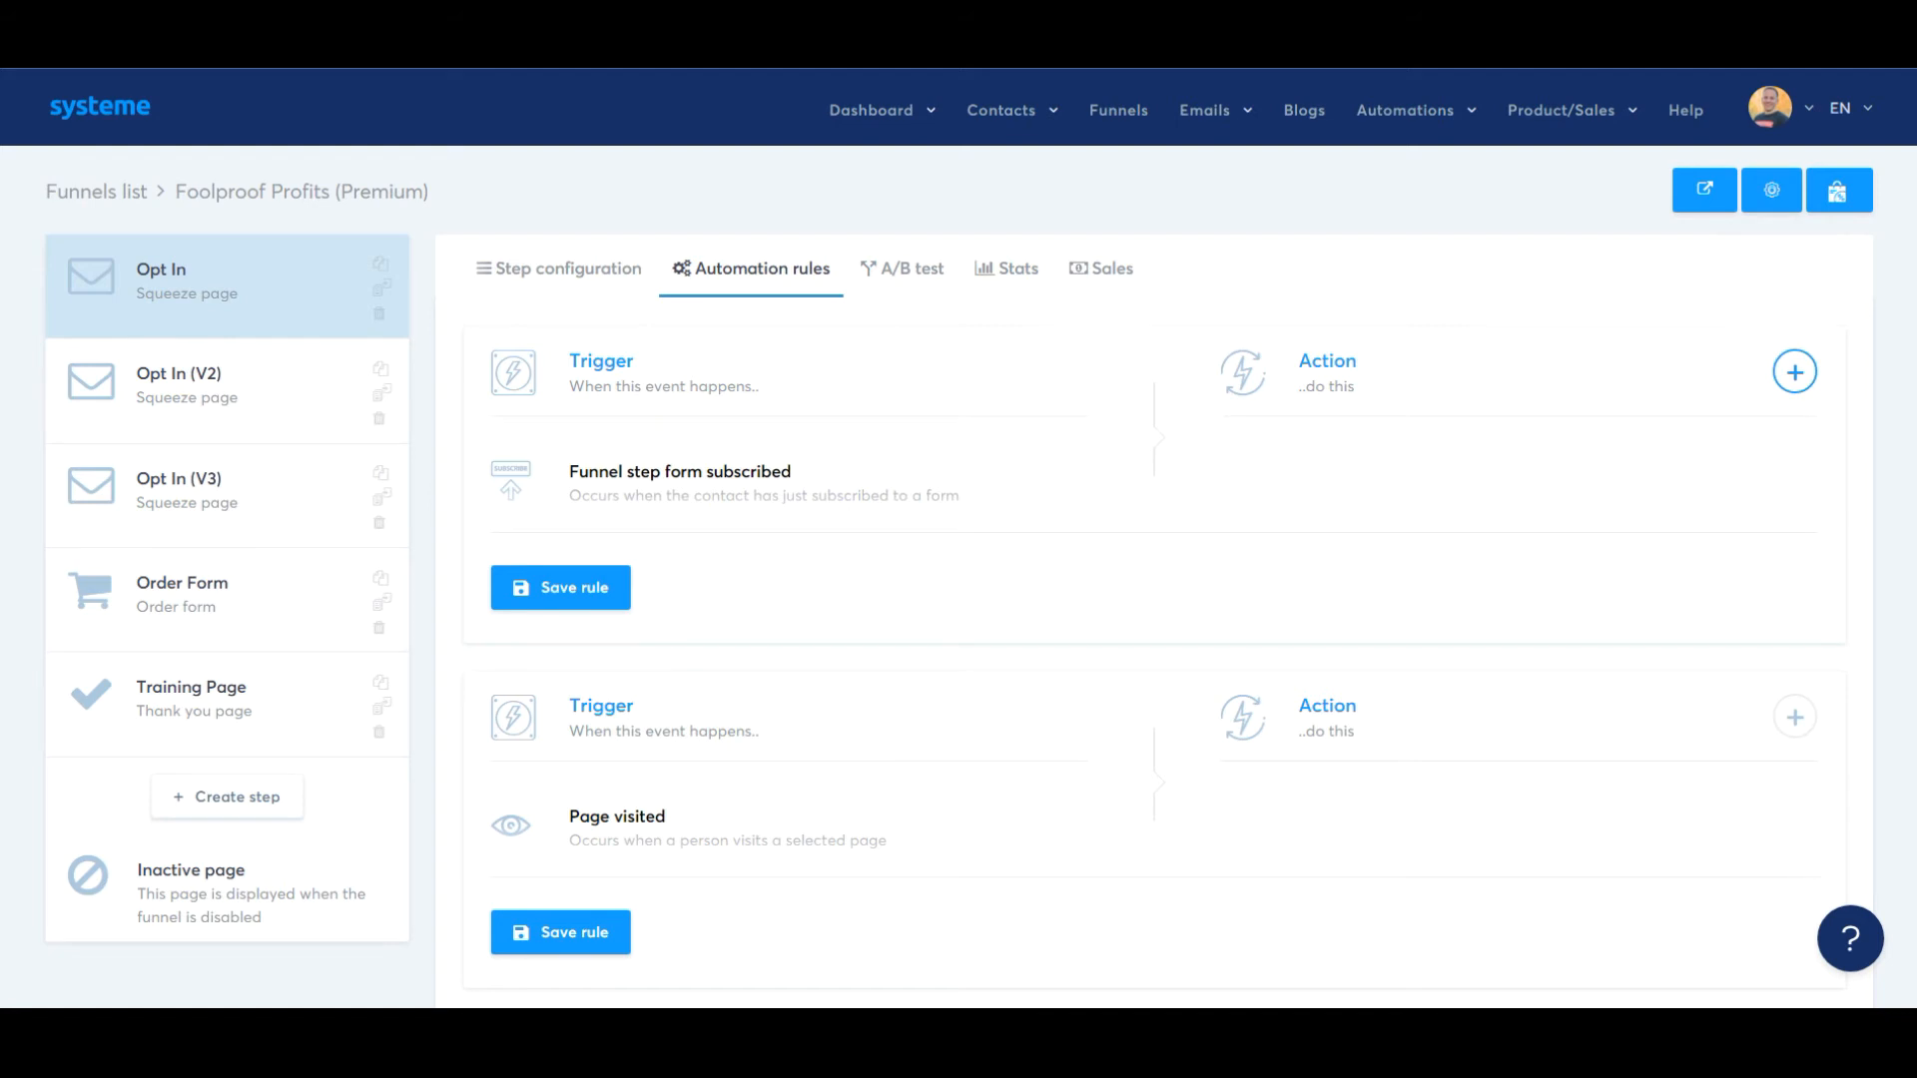
Add a Subscribe to campaign action with Viral Funnel Email Campaign to the form-subscribed trigger and save the rule
{"action": "left_click", "coordinate": [1794, 371]}
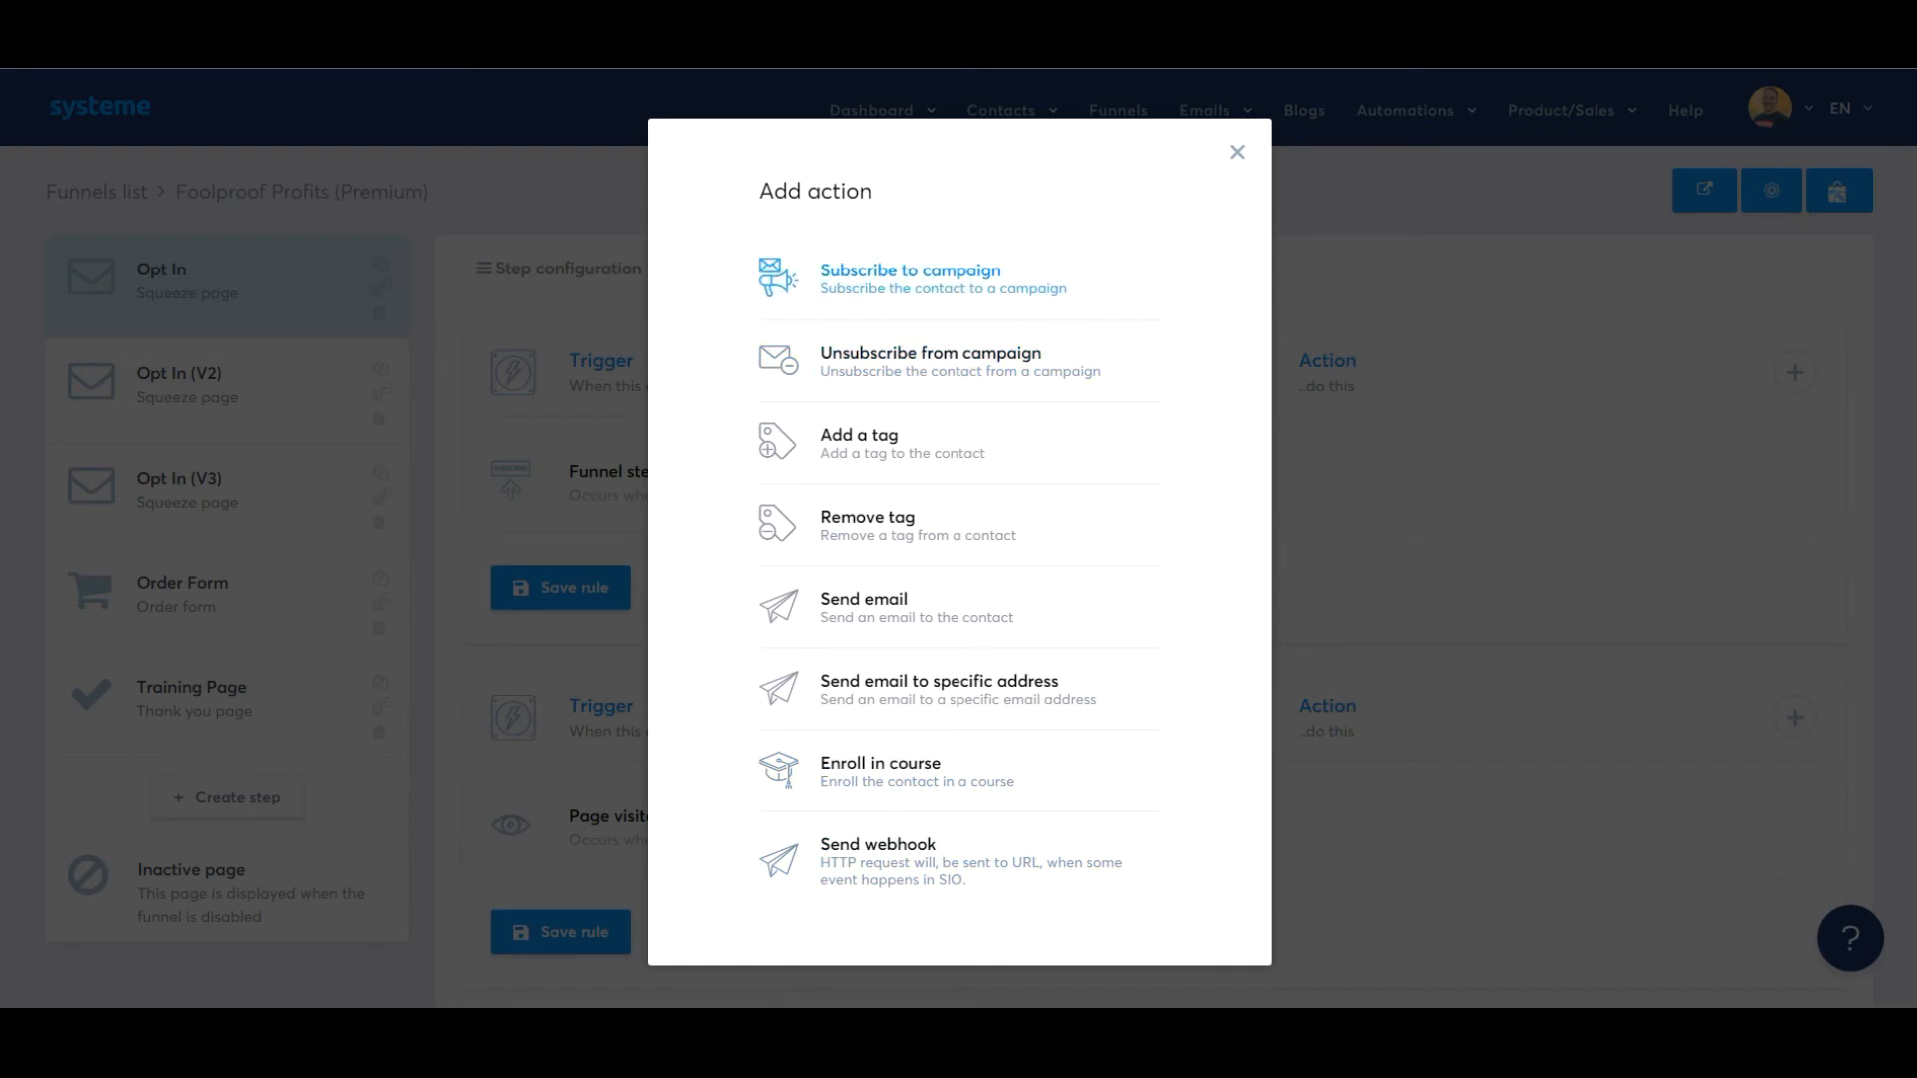
{"action": "left_click", "coordinate": [910, 272]}
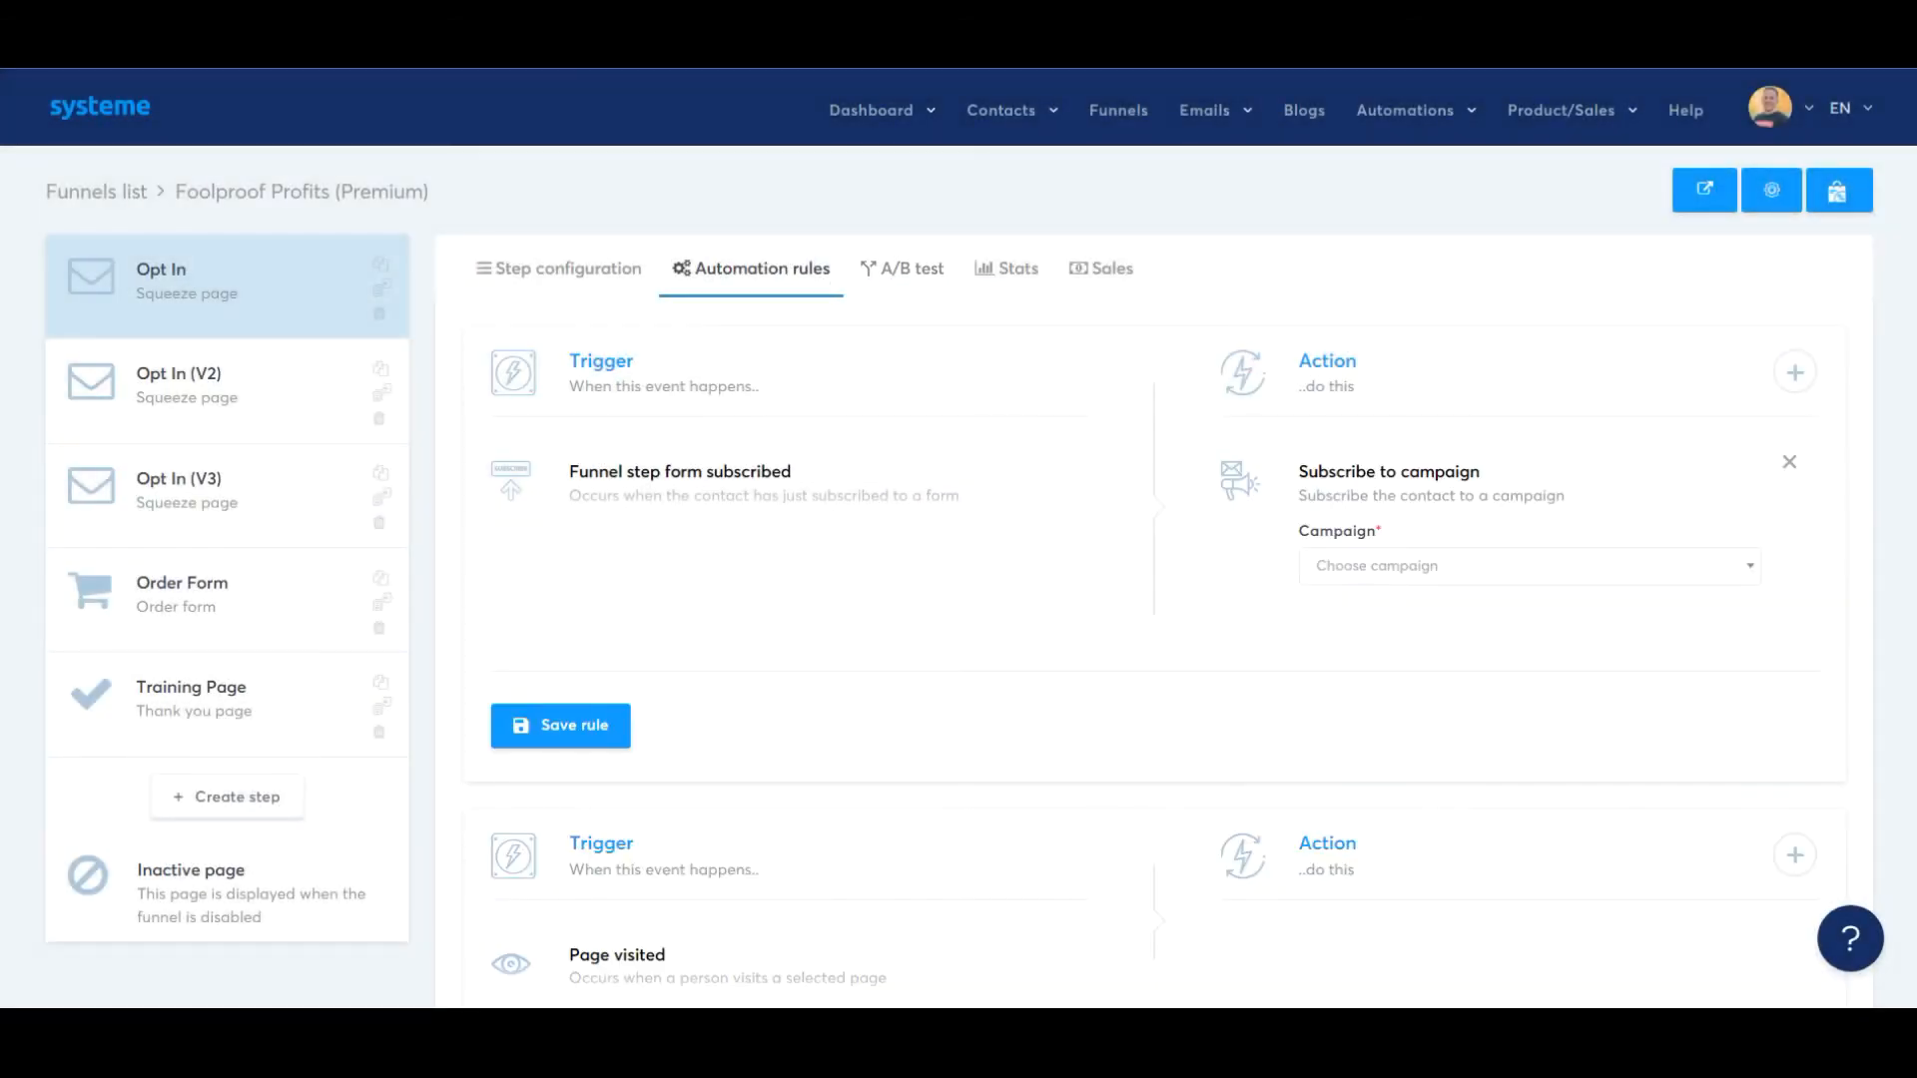
{"action": "left_click", "coordinate": [1529, 566]}
{"action": "scroll", "coordinate": [1529, 718], "scroll_direction": "down", "scroll_amount": 1}
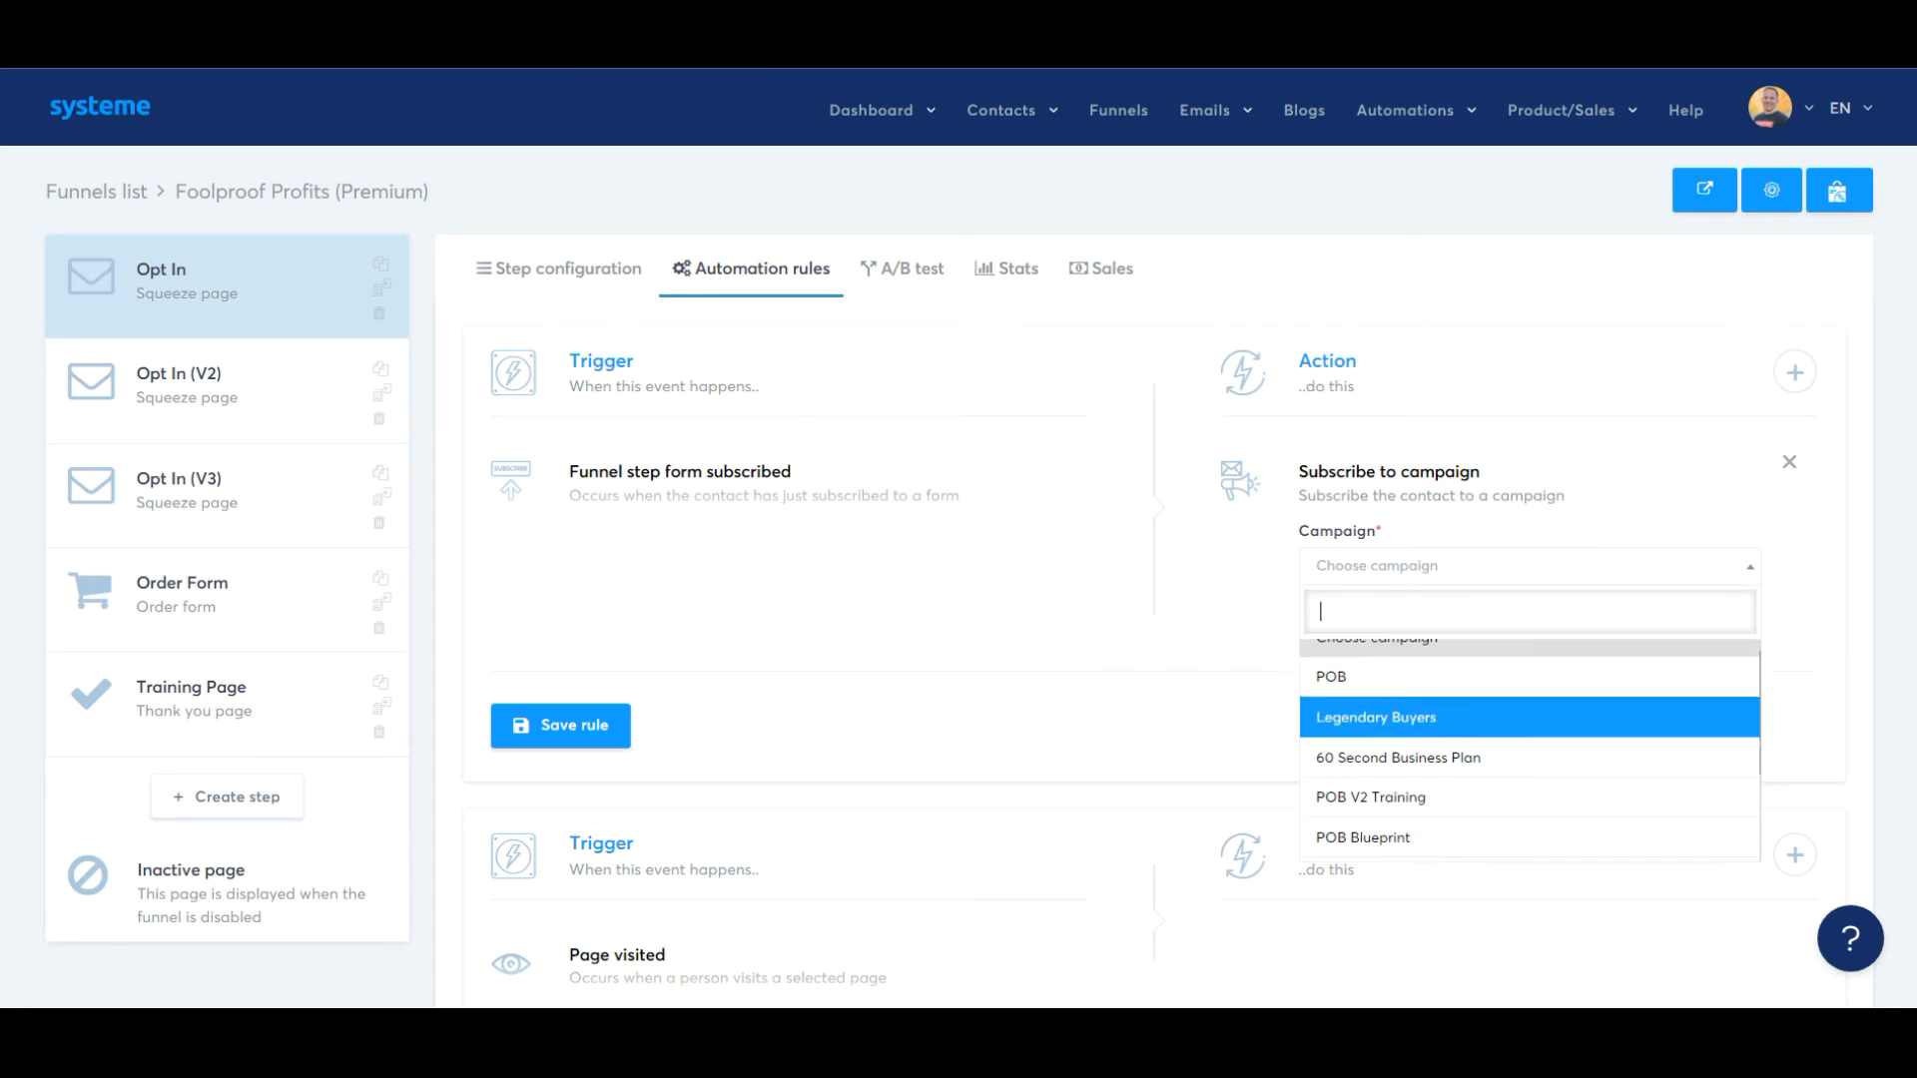
{"action": "scroll", "coordinate": [1530, 719], "scroll_direction": "down", "scroll_amount": 1}
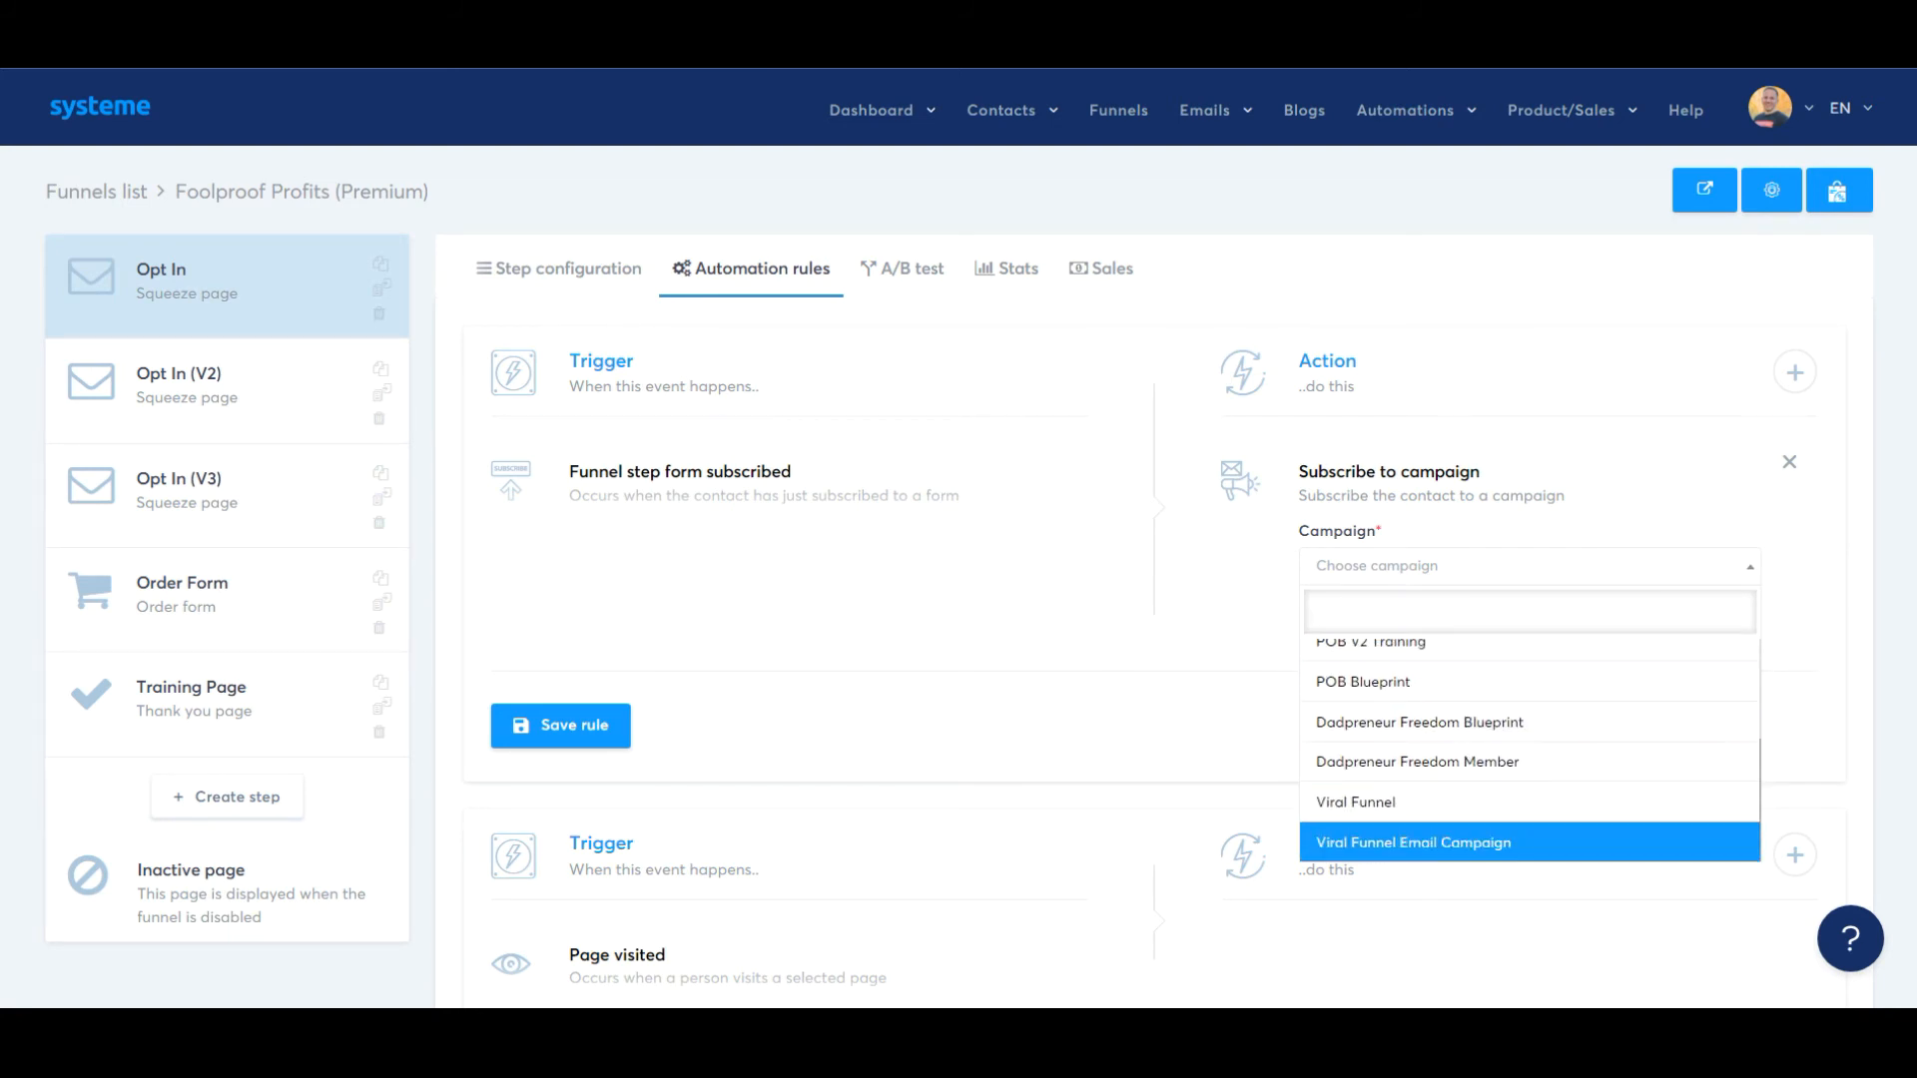
{"action": "left_click", "coordinate": [1530, 843]}
{"action": "left_click", "coordinate": [560, 726]}
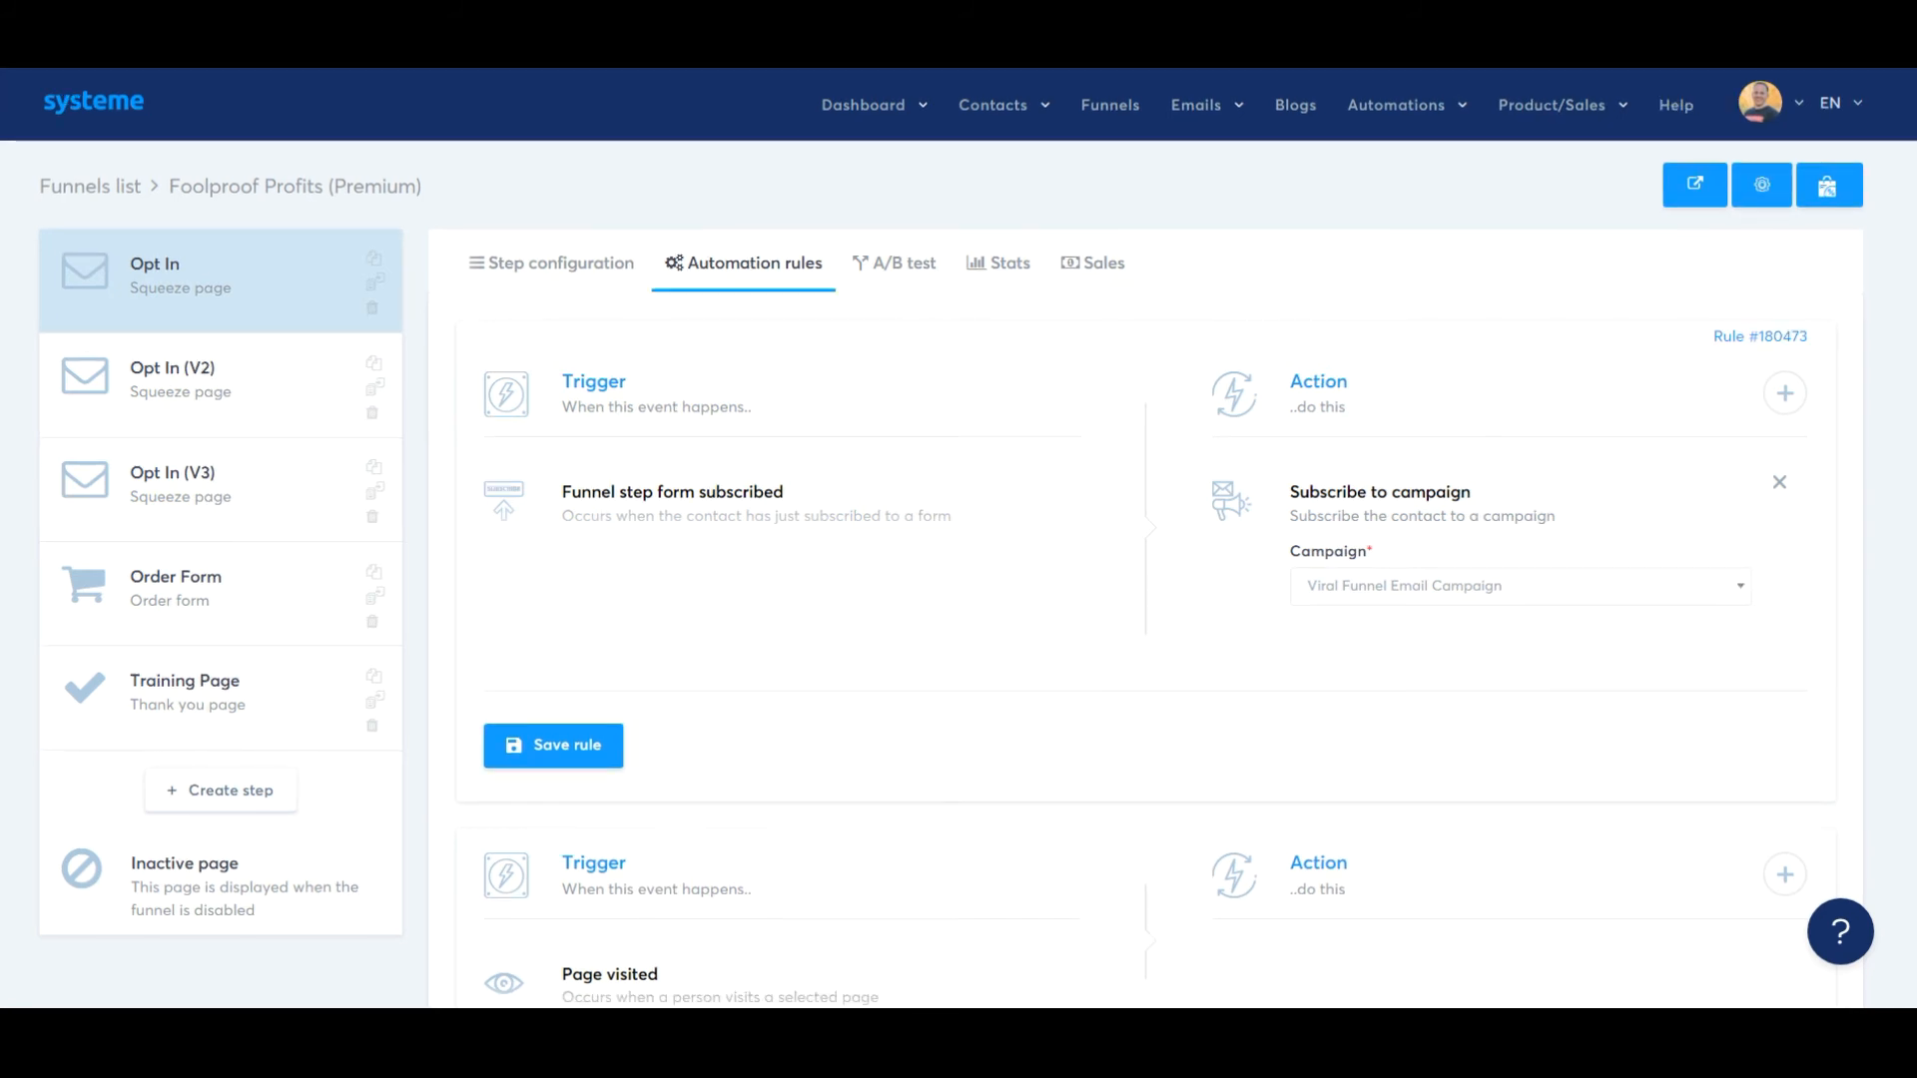
Open the contact tags list in a new browser tab and create a tag named "Viral Funnel DEMO"
{"action": "mouse_move", "coordinate": [993, 105]}
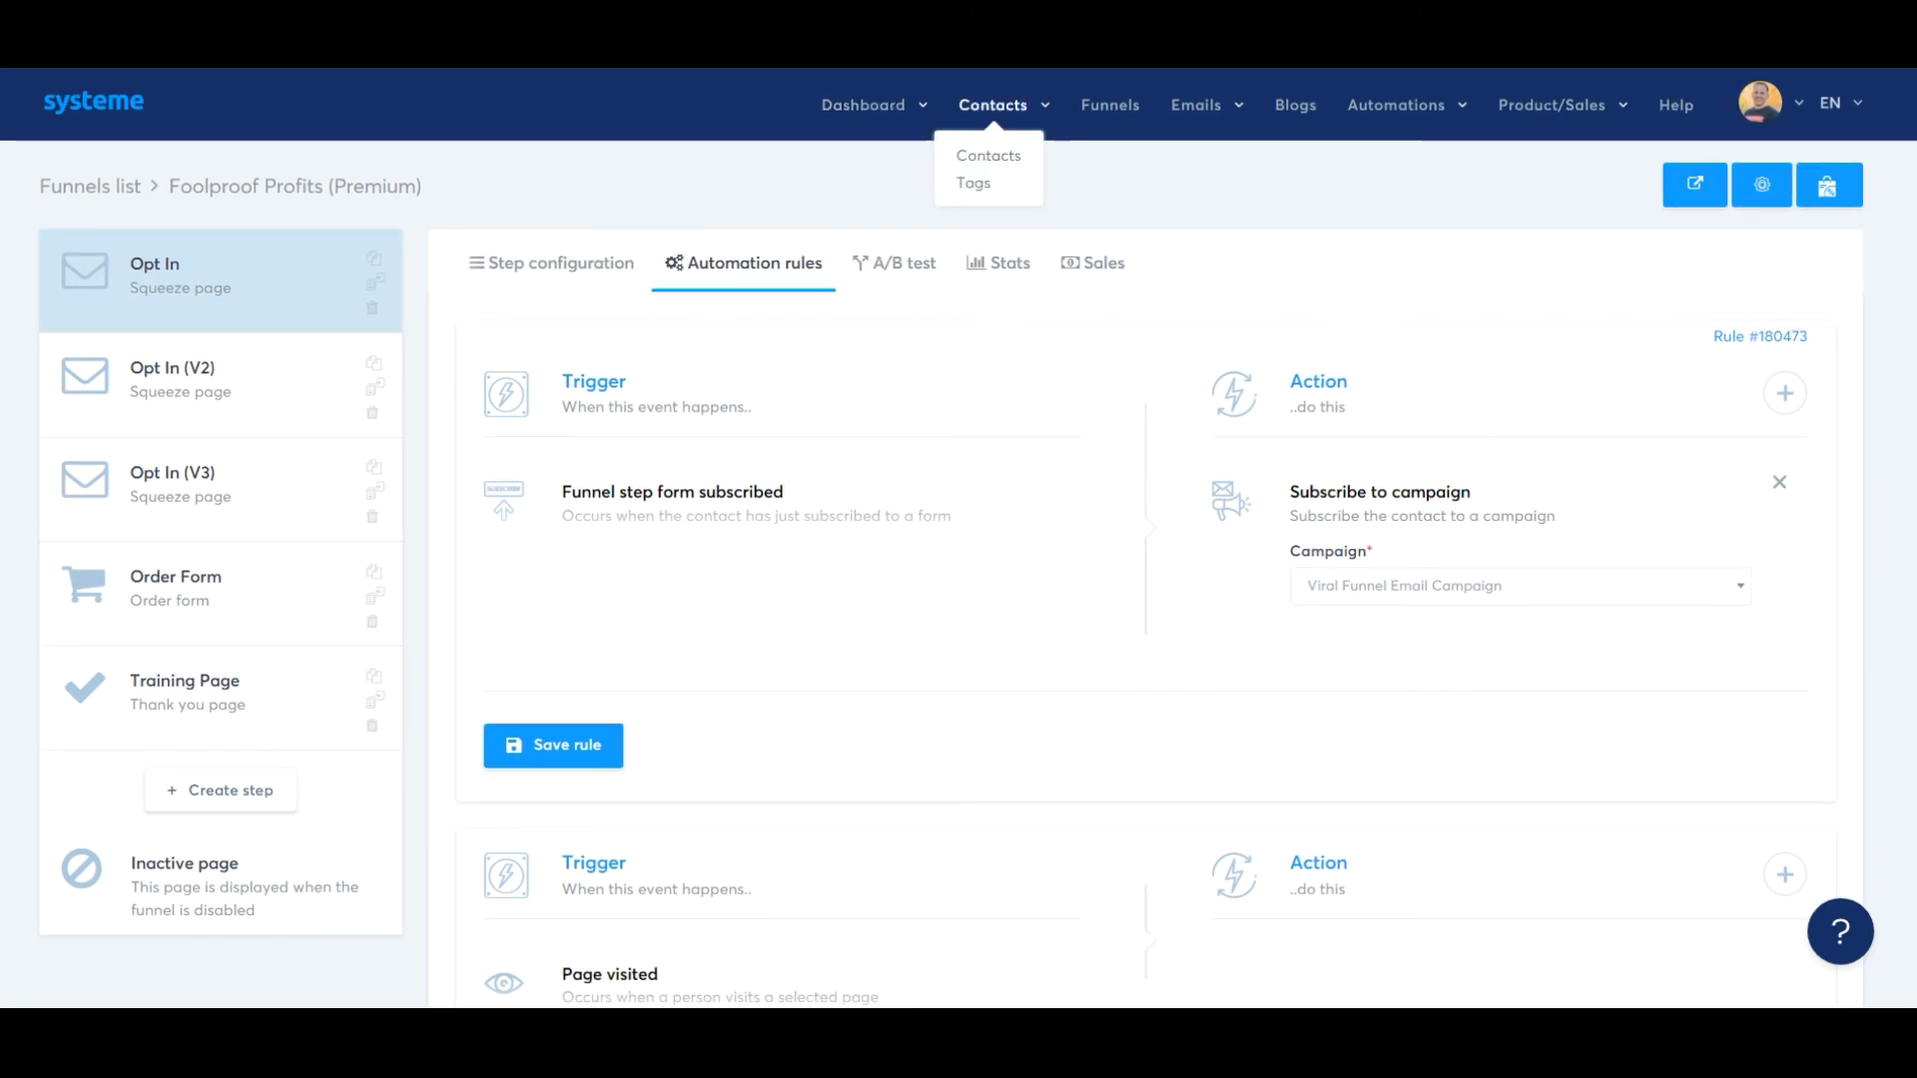
{"action": "right_click", "coordinate": [976, 182]}
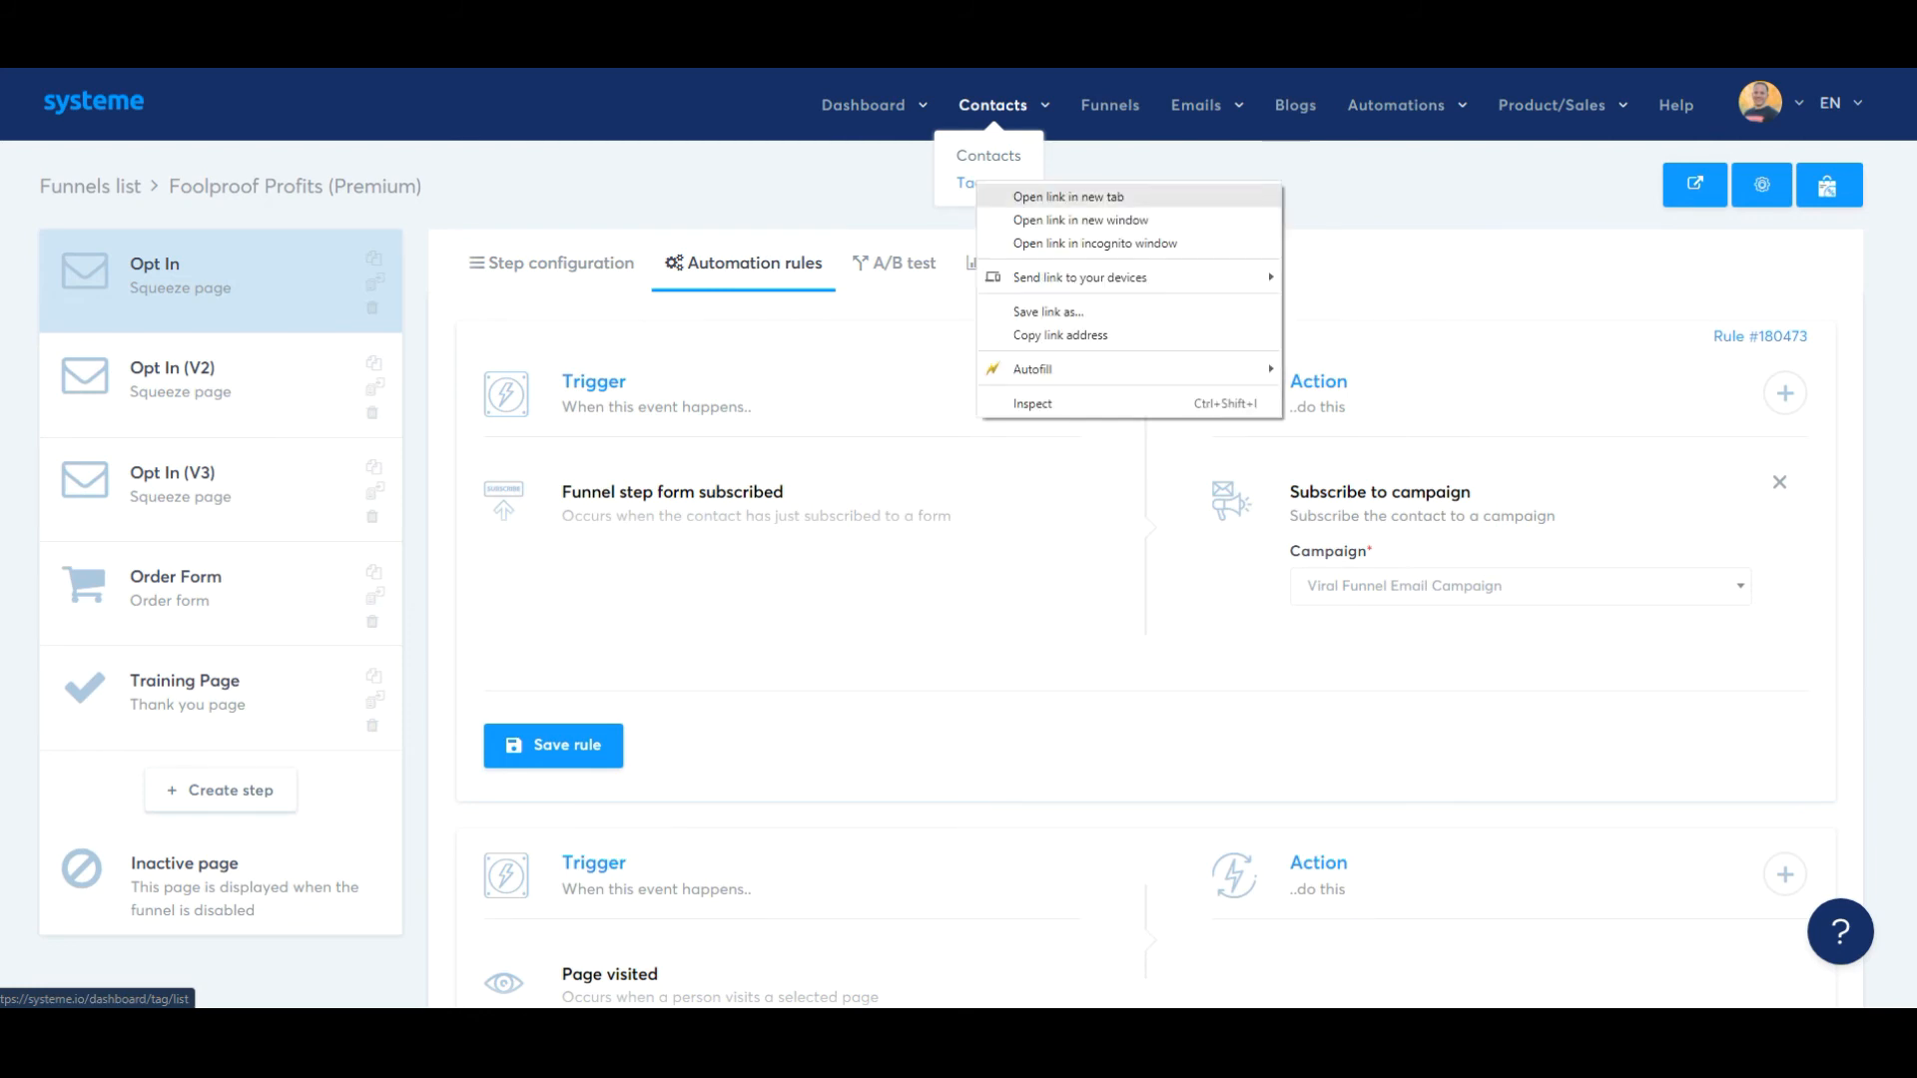
{"action": "left_click", "coordinate": [1044, 197]}
{"action": "key", "text": "ctrl+Tab"}
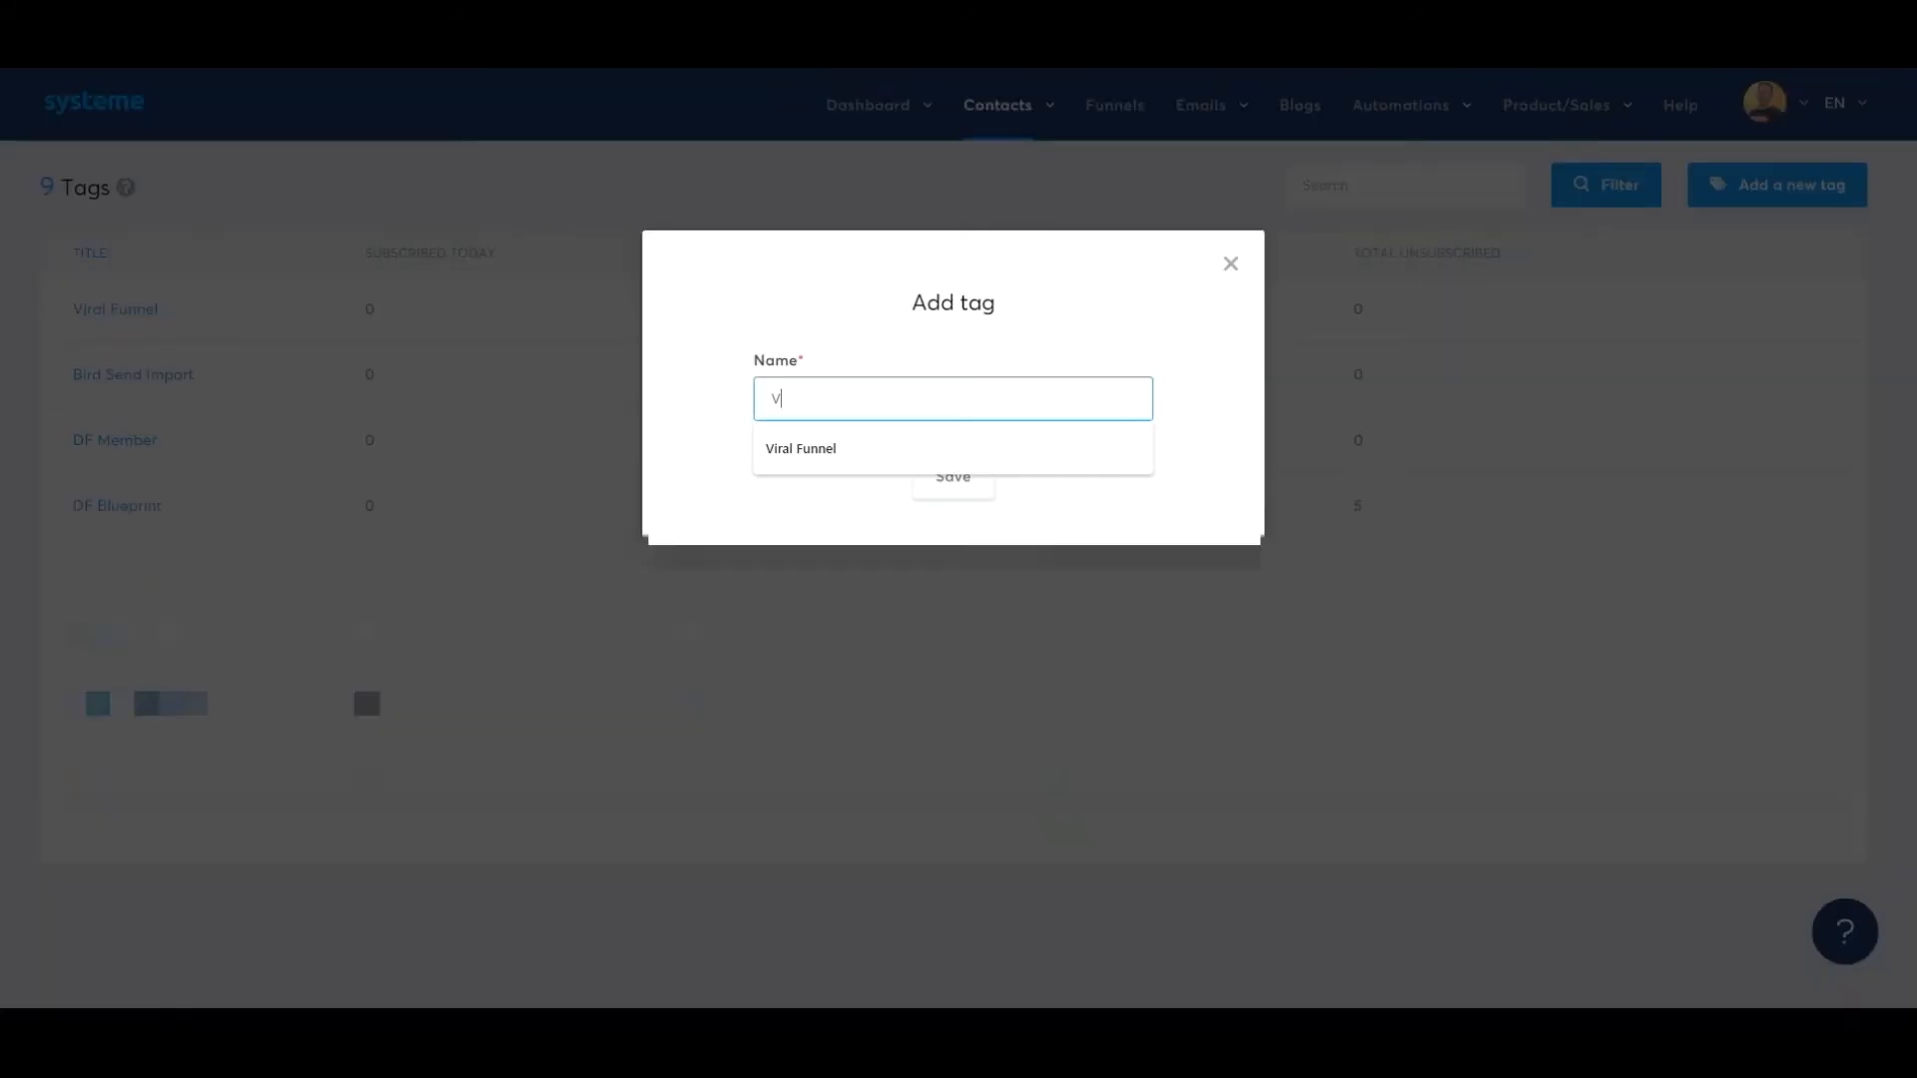
{"action": "type", "text": "iral Funnel DEMO"}
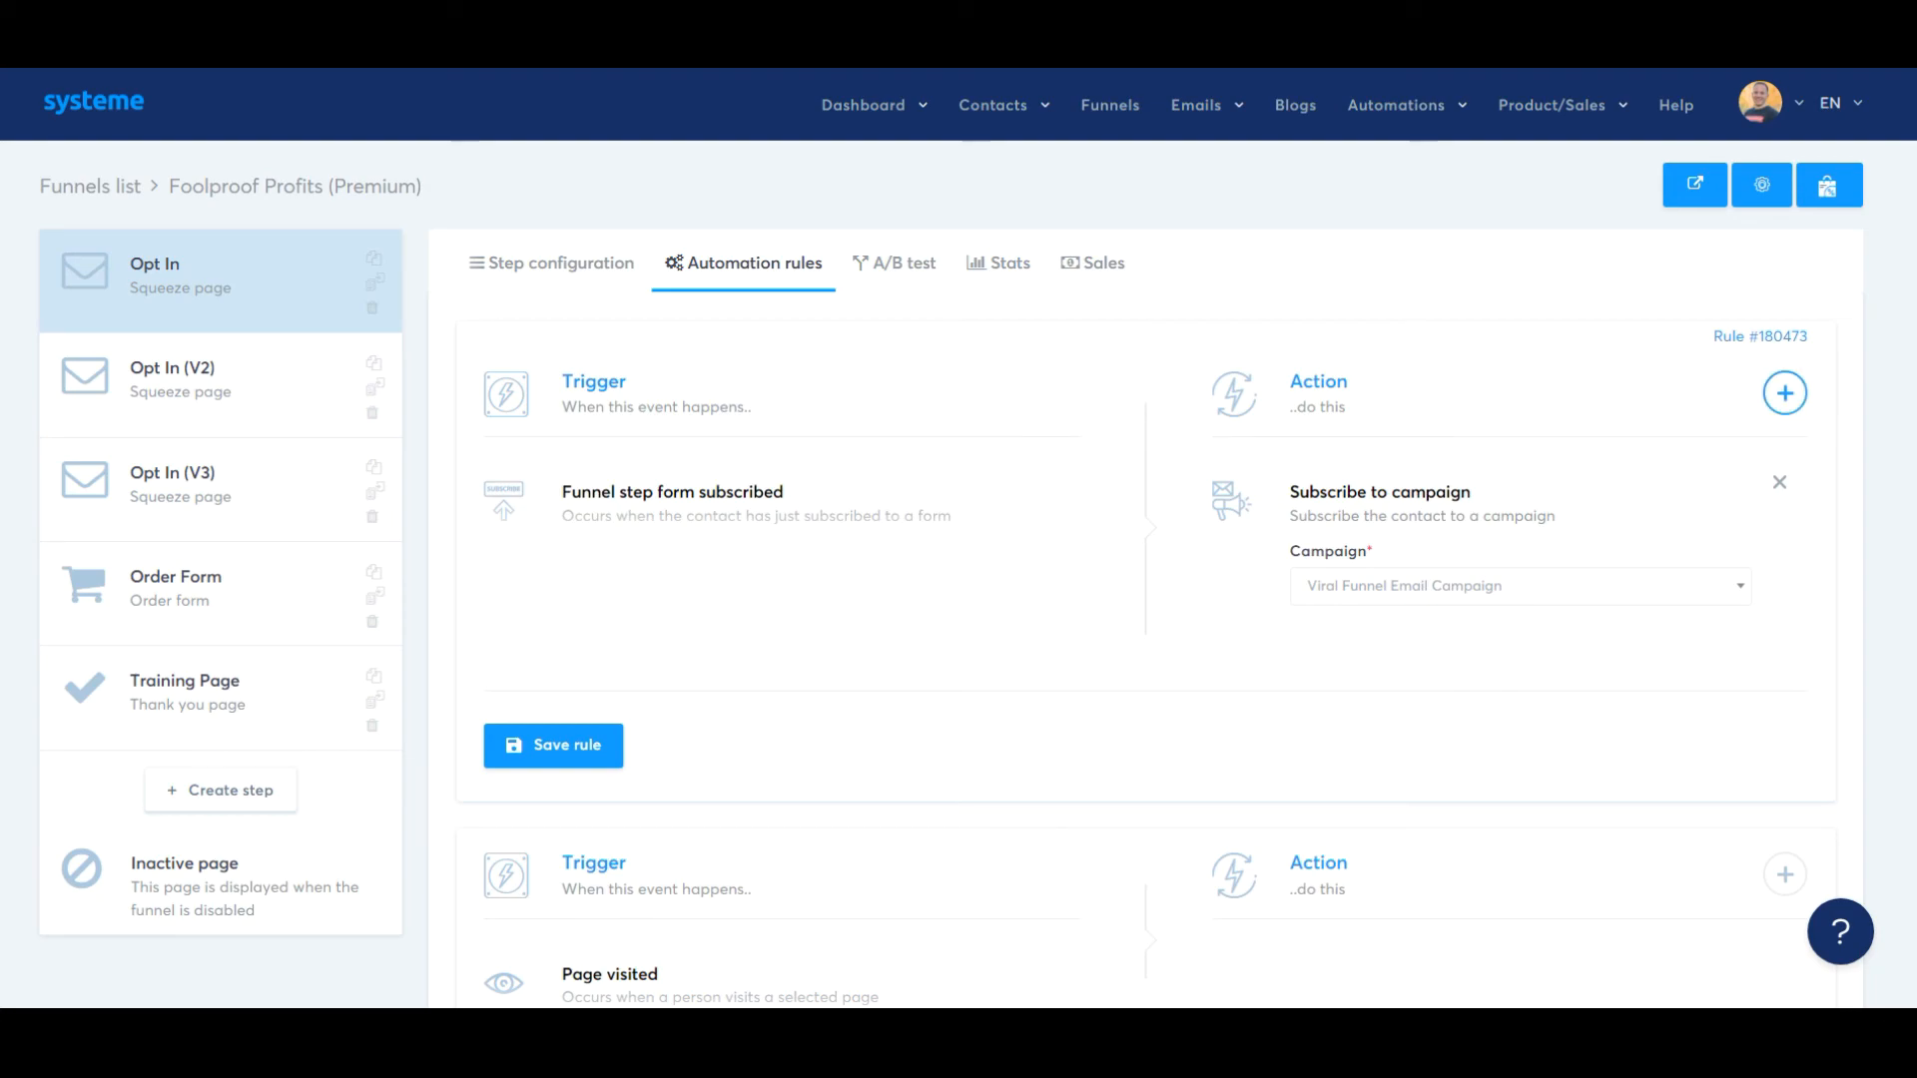
Add an Add a tag action with Viral Funnel DEMO to the Opt In form-subscribed rule and save the rule
{"action": "left_click", "coordinate": [1785, 392]}
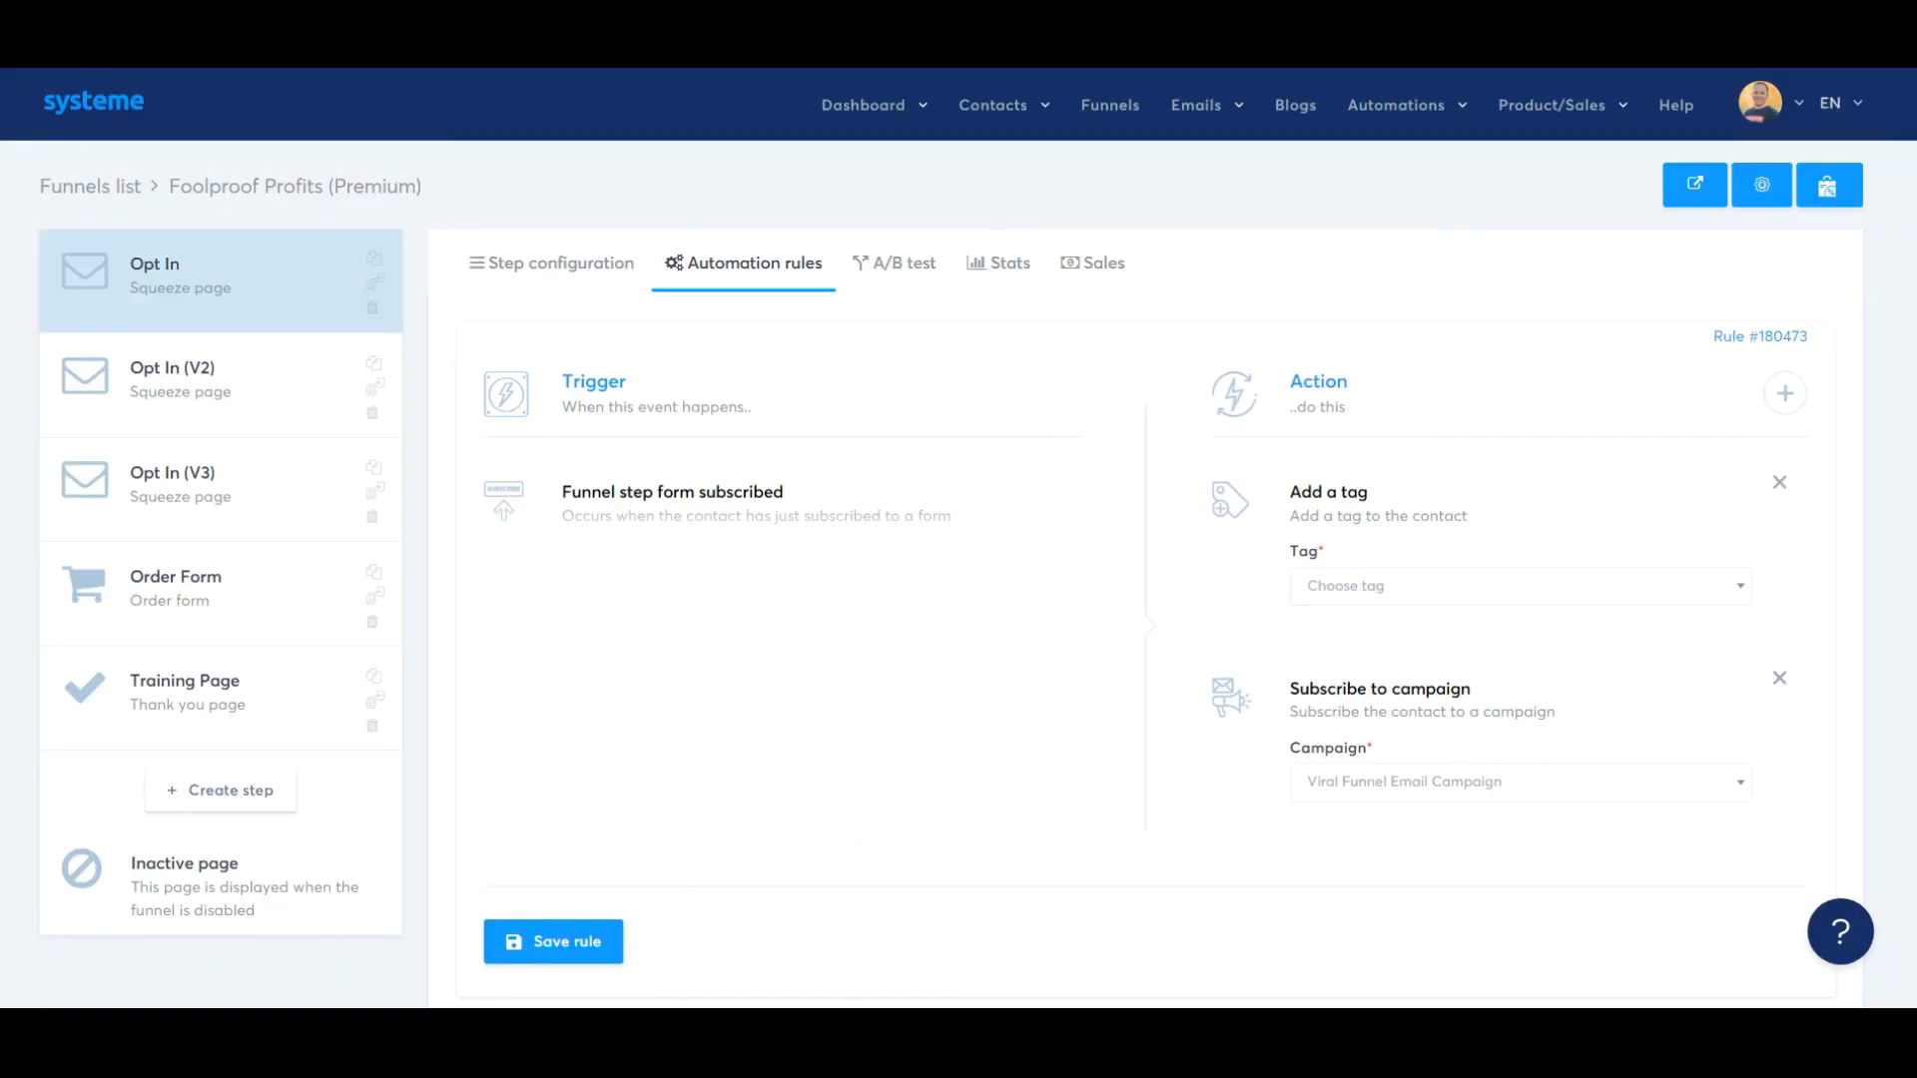
{"action": "left_click", "coordinate": [1519, 586]}
{"action": "scroll", "coordinate": [1520, 757], "scroll_direction": "down", "scroll_amount": 3}
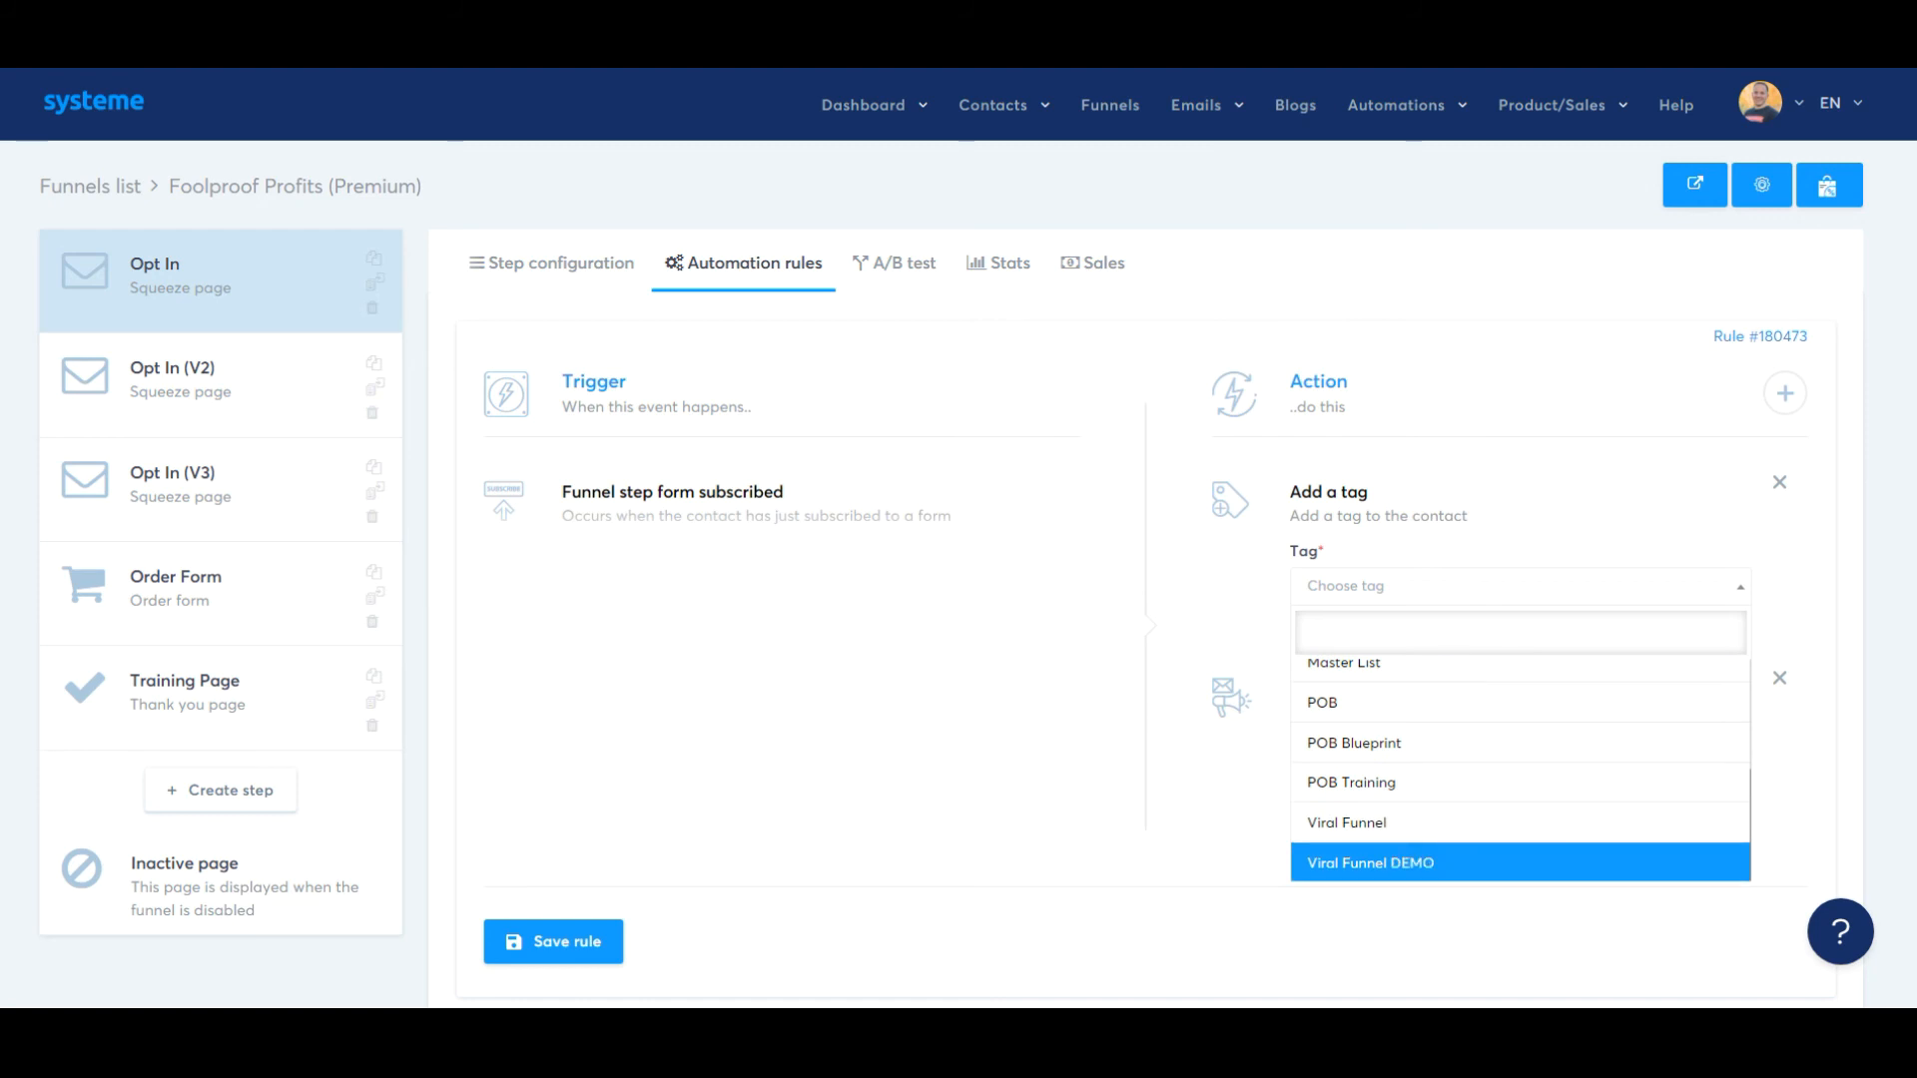
{"action": "left_click", "coordinate": [1369, 863]}
{"action": "left_click", "coordinate": [553, 941]}
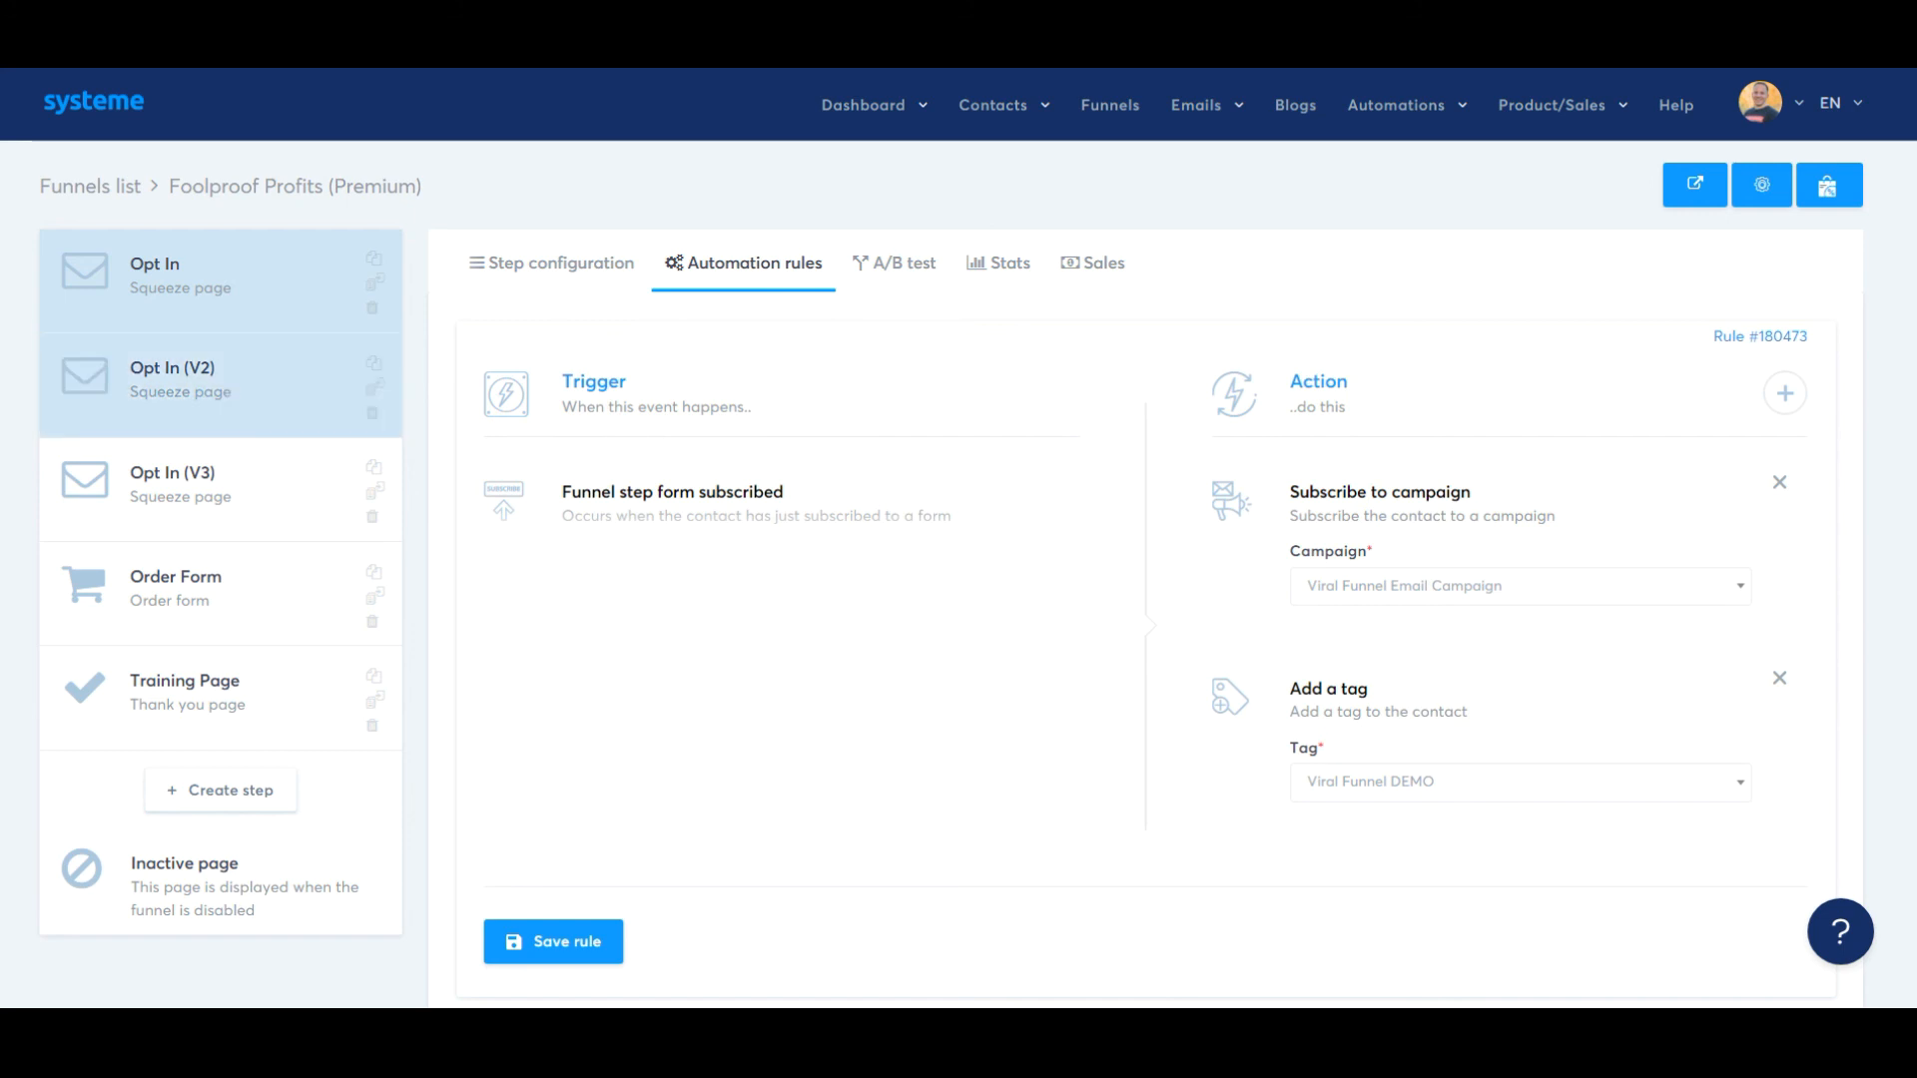
In the Opt In (V2) automation rules, add a Subscribe to campaign action with Viral Funnel Email Campaign to the form-subscribed trigger
{"action": "left_click", "coordinate": [181, 374]}
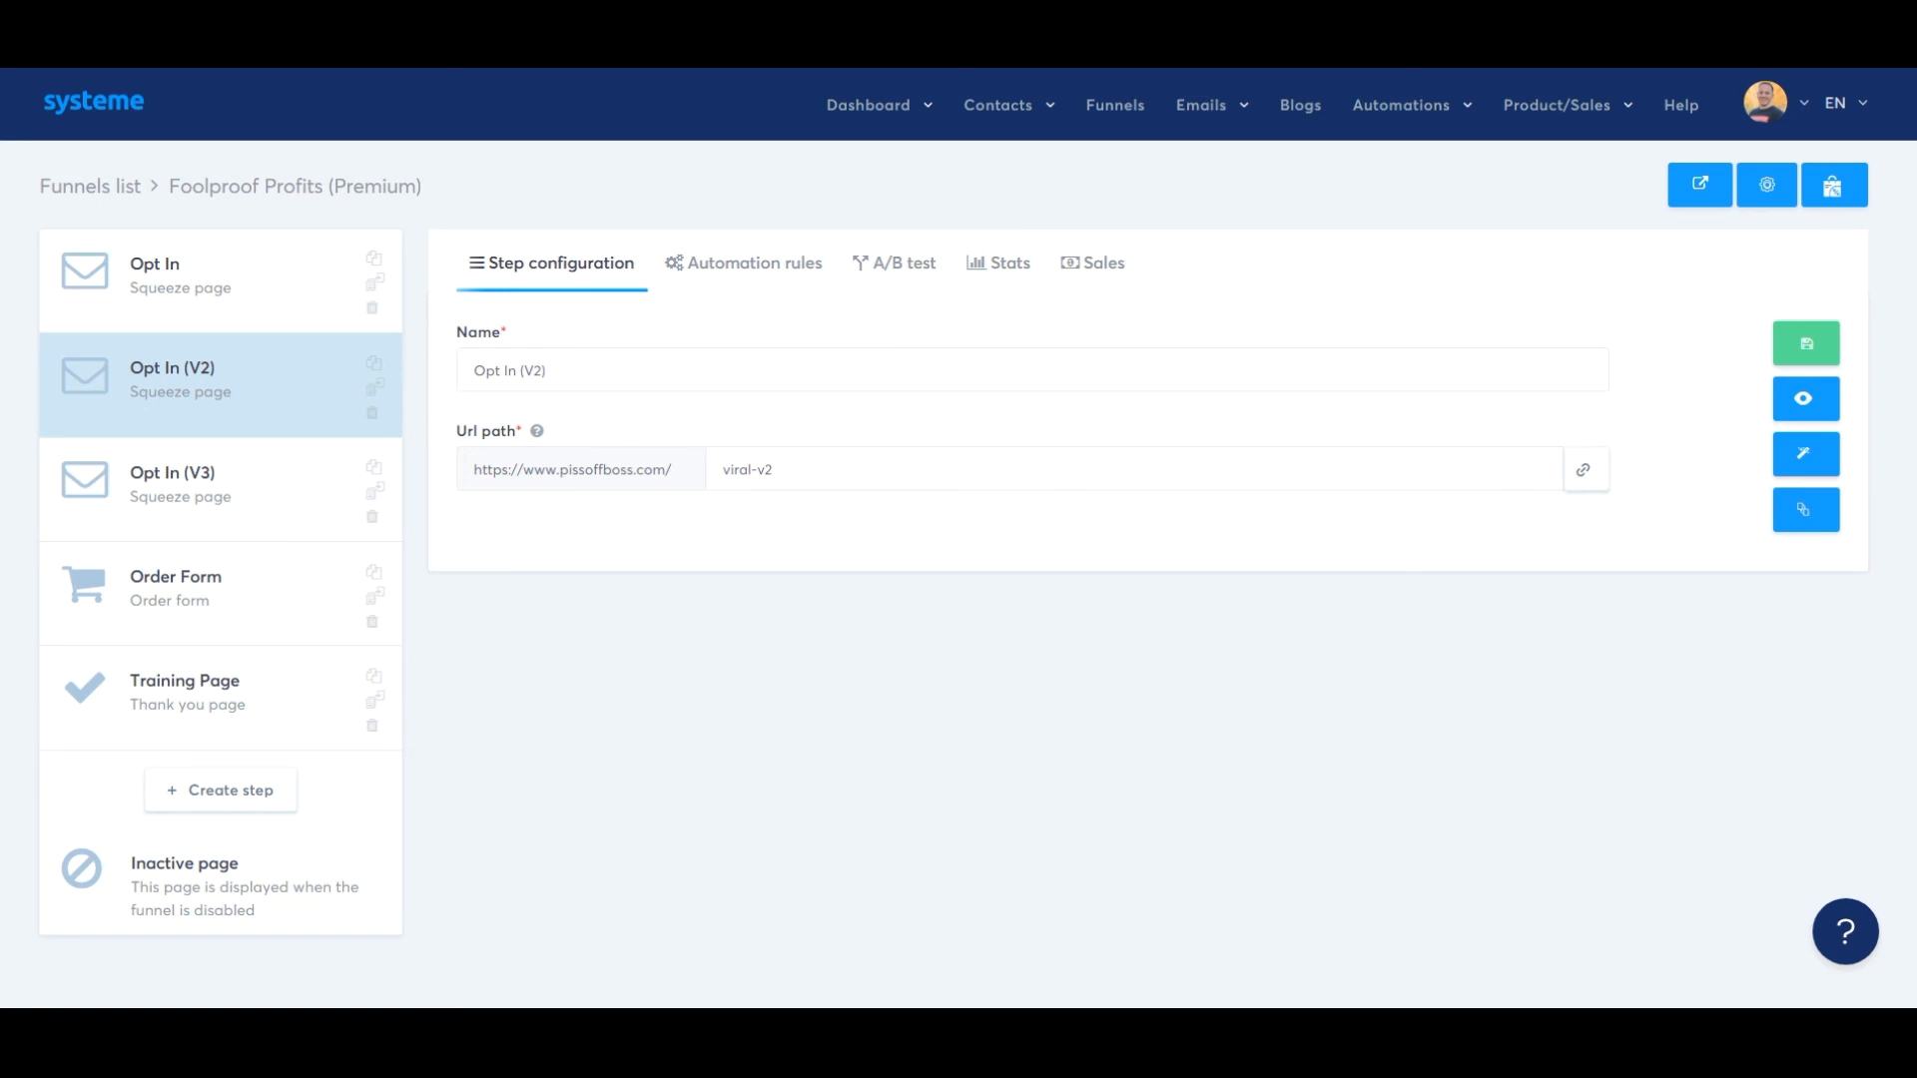
{"action": "left_click", "coordinate": [744, 264]}
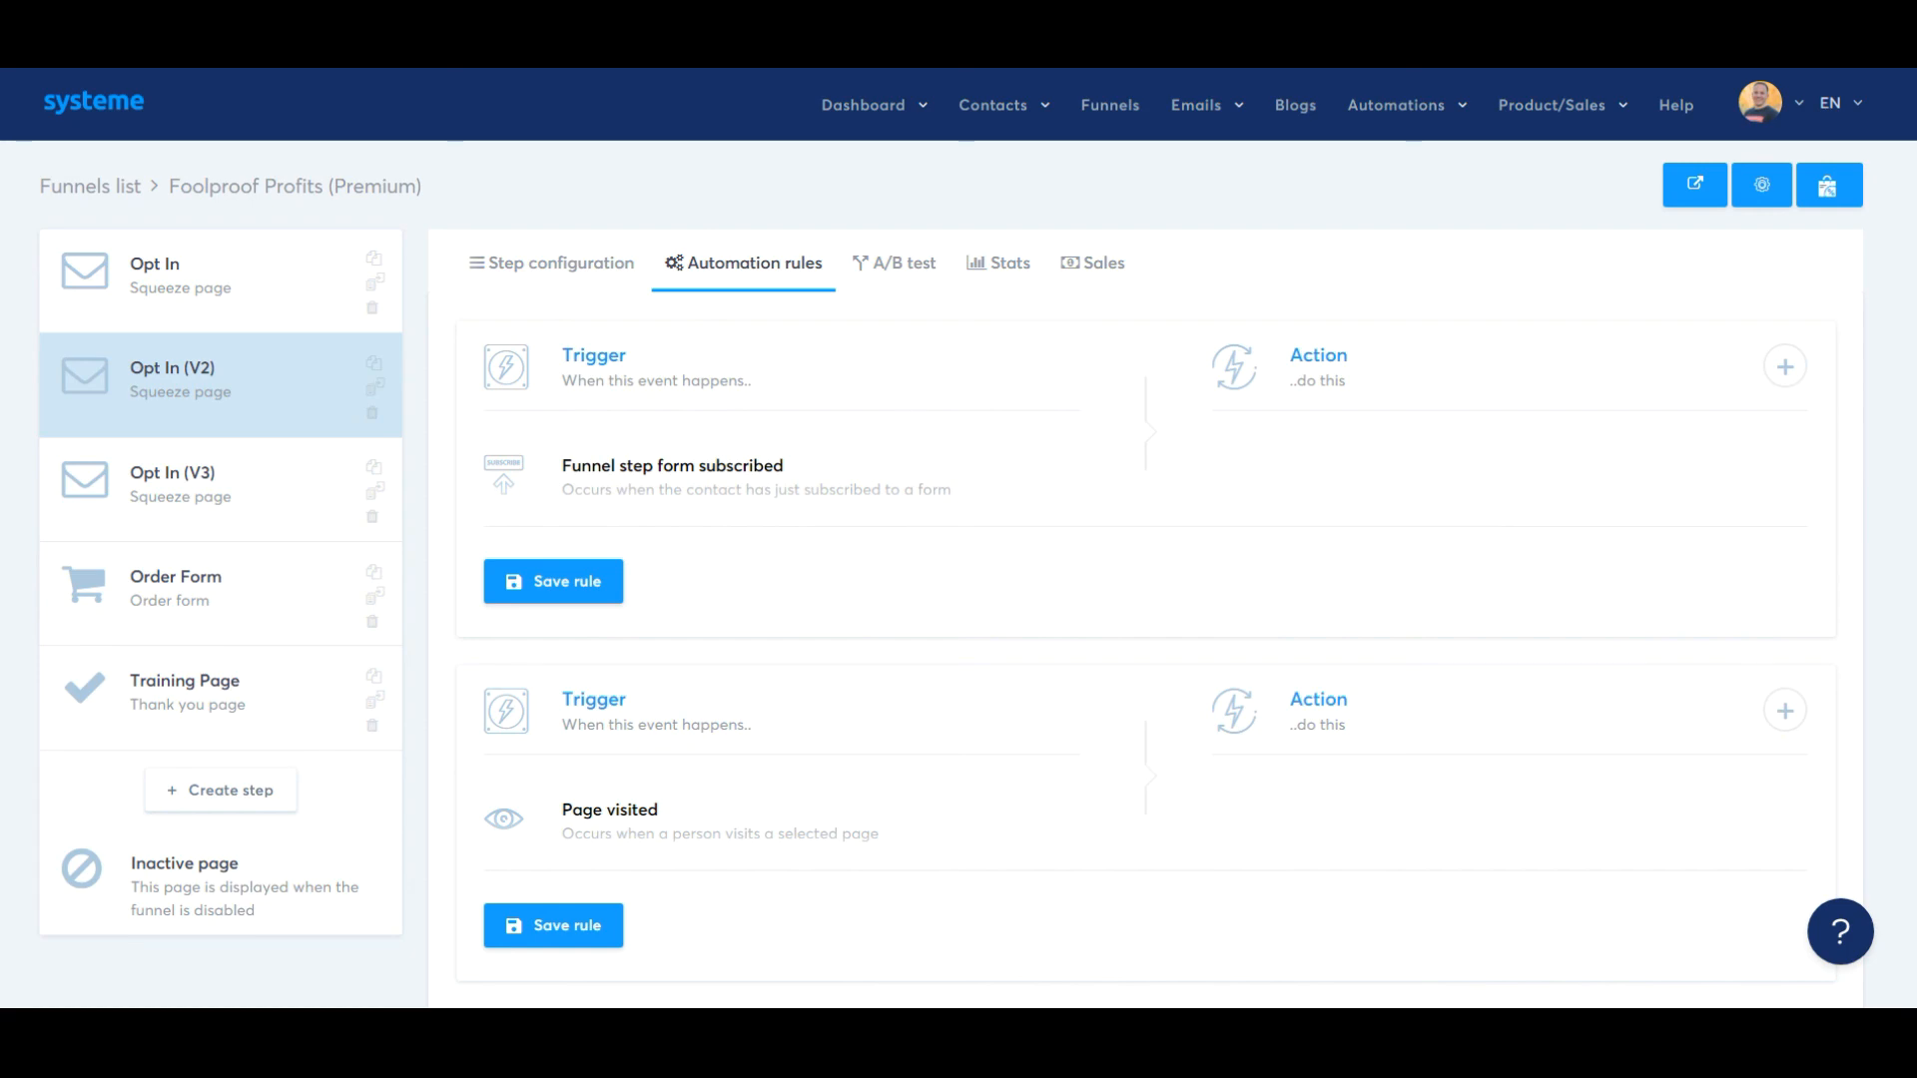
{"action": "left_click", "coordinate": [1785, 367]}
{"action": "left_click", "coordinate": [903, 266]}
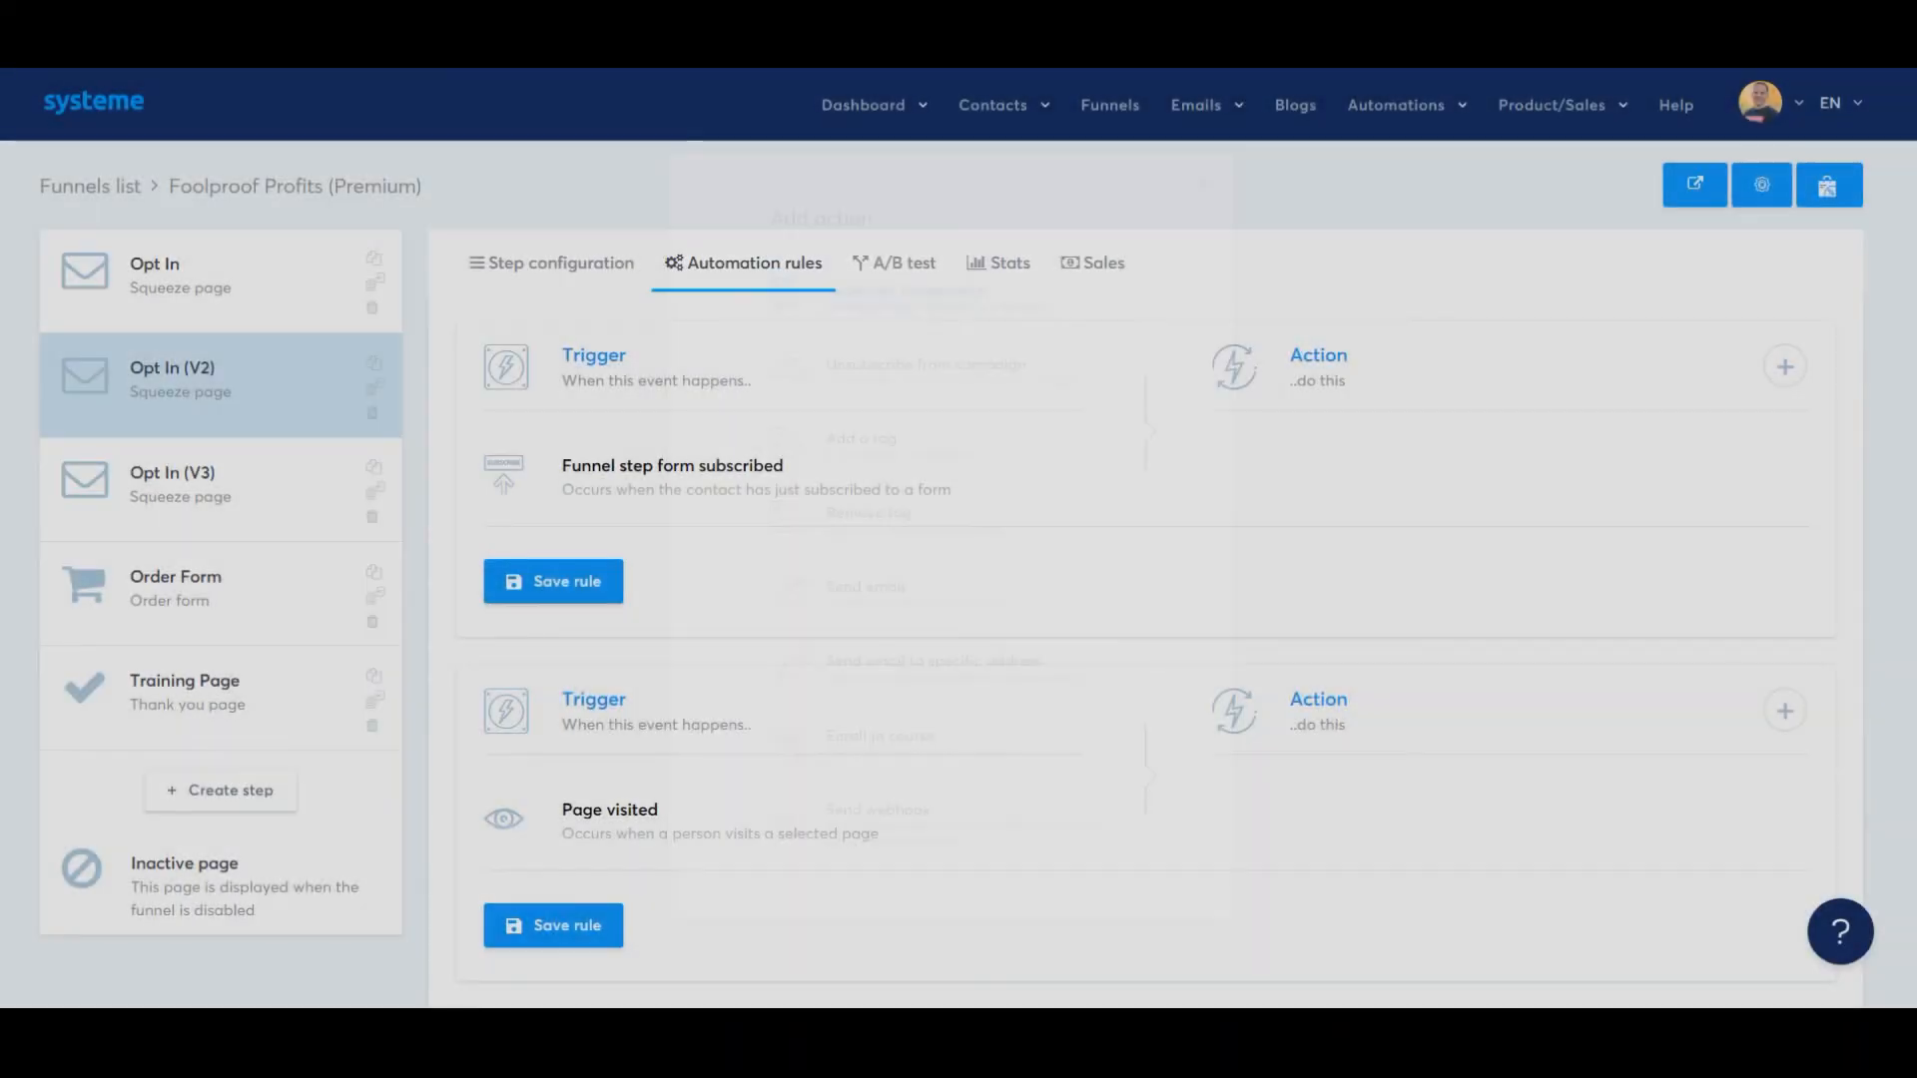
{"action": "left_click", "coordinate": [1519, 560]}
{"action": "scroll", "coordinate": [1498, 754], "scroll_direction": "down", "scroll_amount": 2}
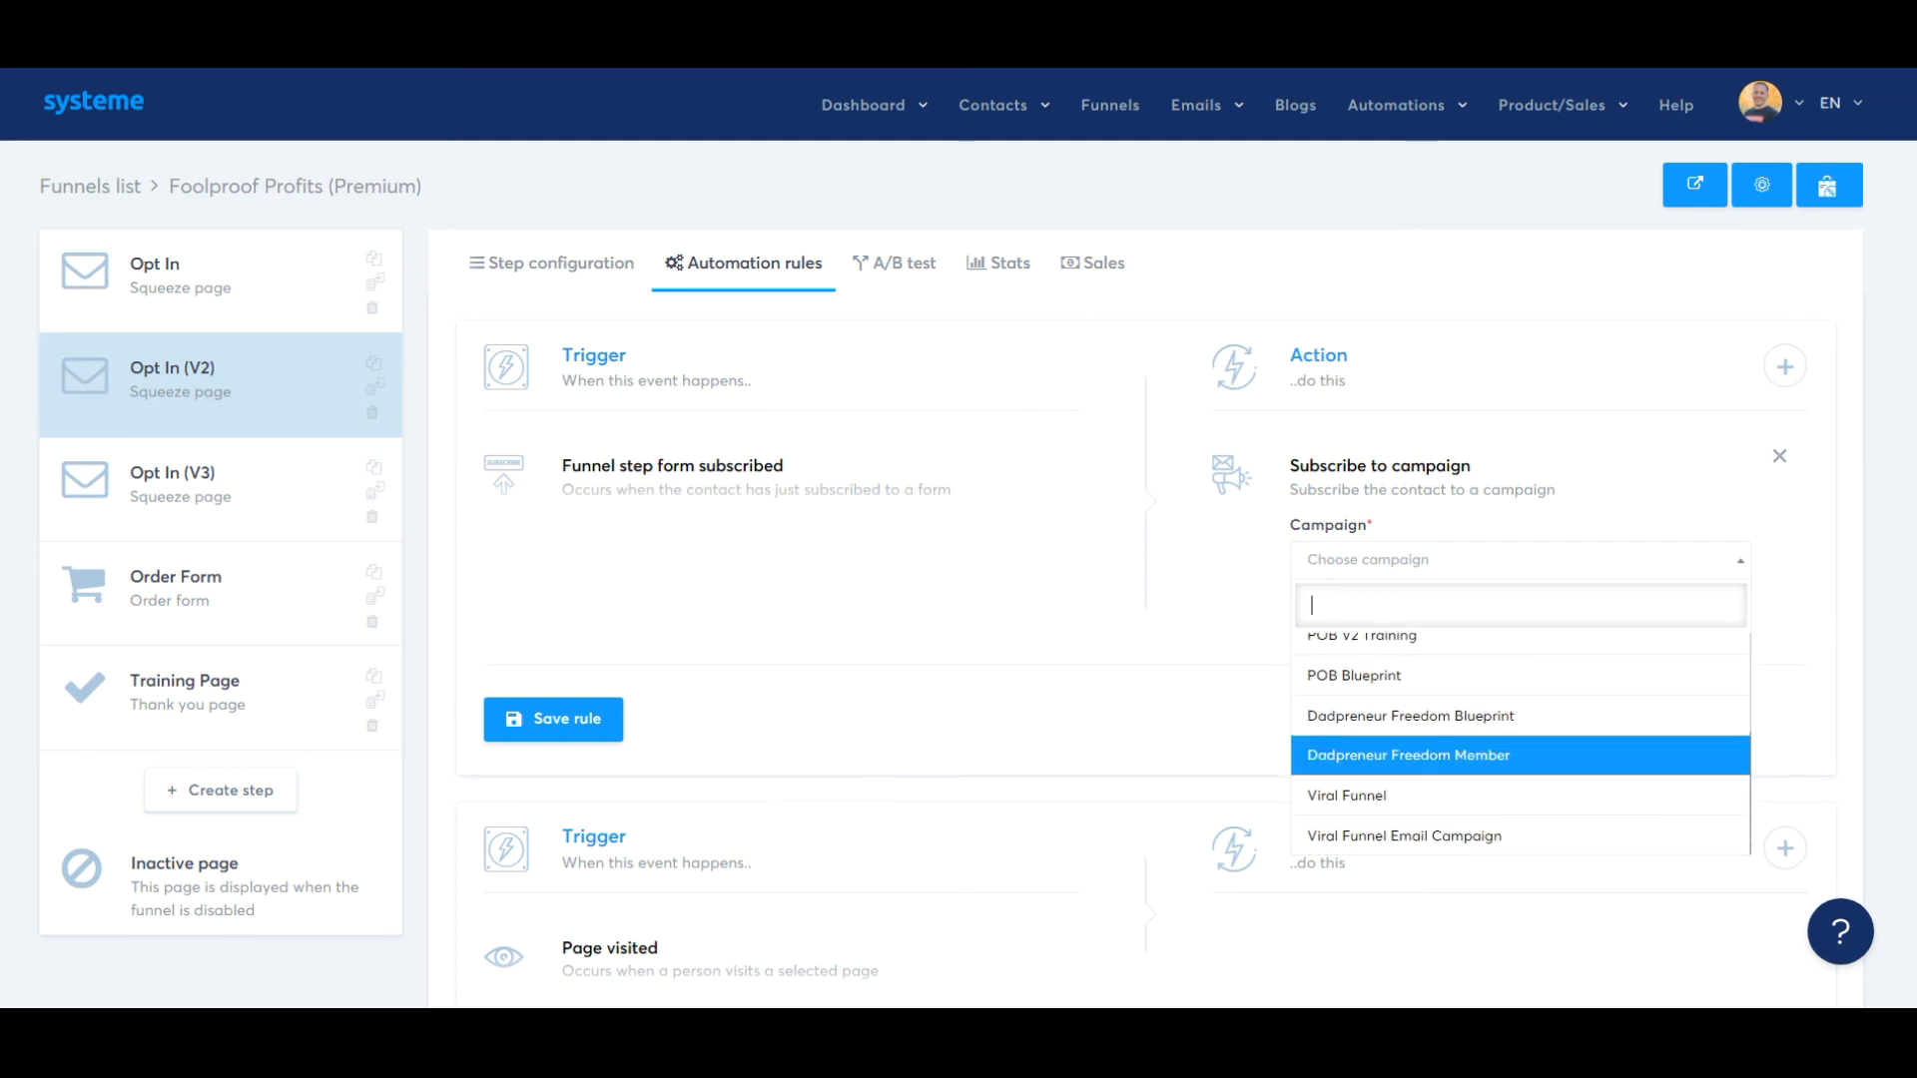
{"action": "left_click", "coordinate": [1403, 836]}
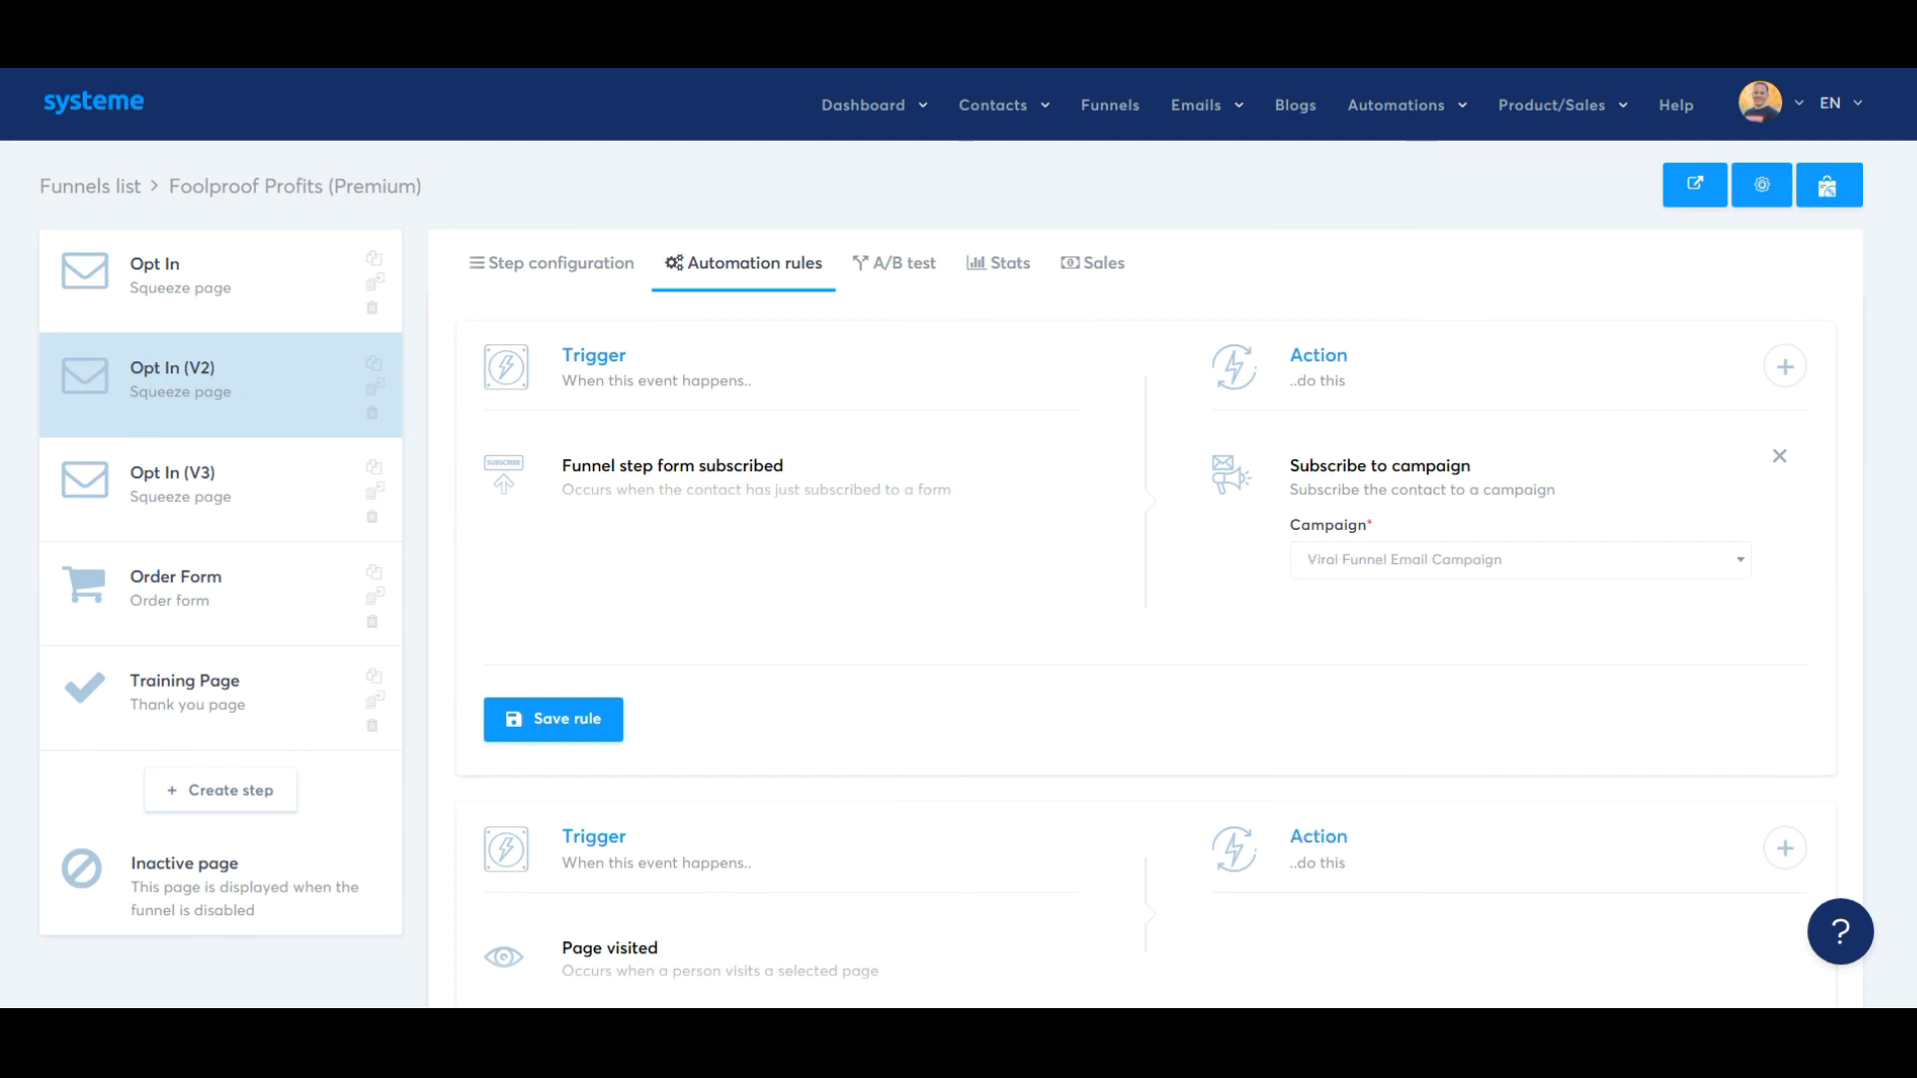
Add an Add a tag action with Viral Funnel DEMO to the Opt In (V2) form-subscribed rule and save the rule
{"action": "left_click", "coordinate": [1784, 366]}
{"action": "left_click", "coordinate": [844, 428]}
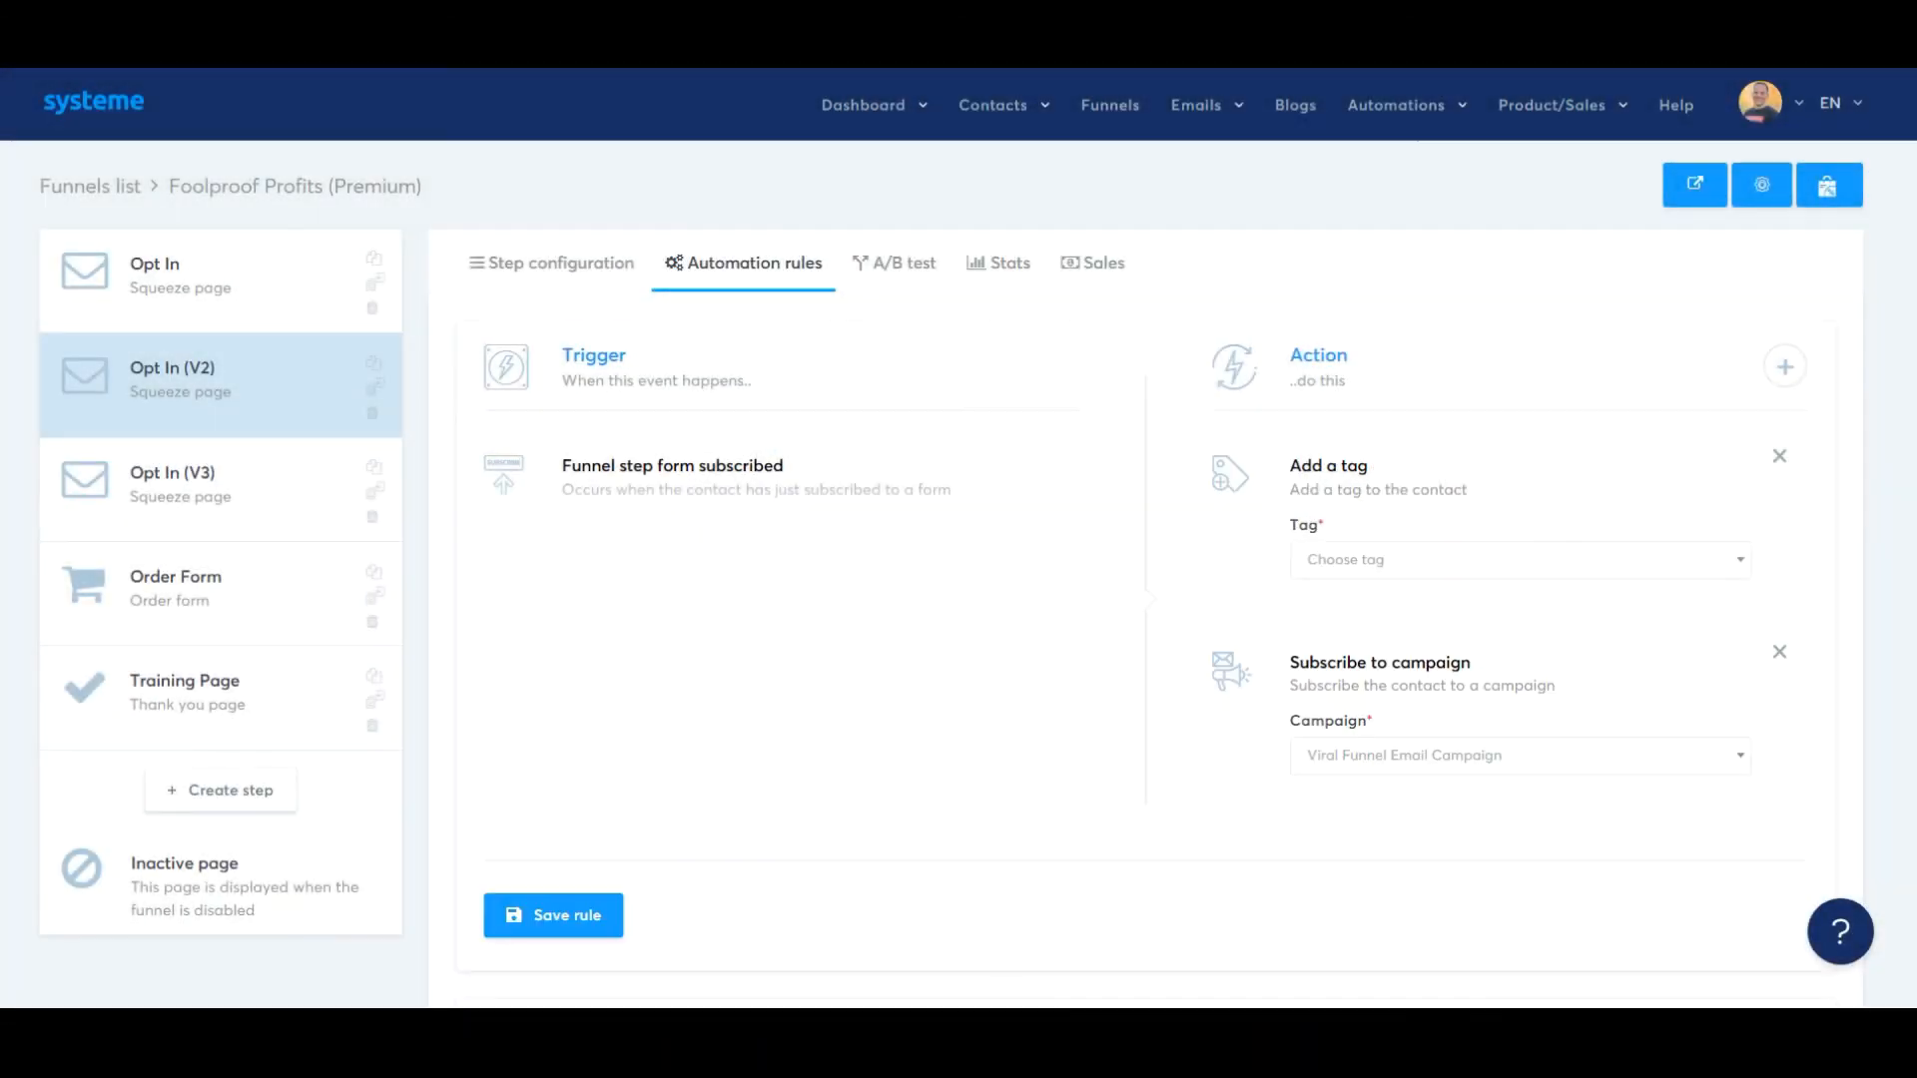
{"action": "left_click", "coordinate": [1520, 560]}
{"action": "scroll", "coordinate": [1498, 748], "scroll_direction": "down", "scroll_amount": 3}
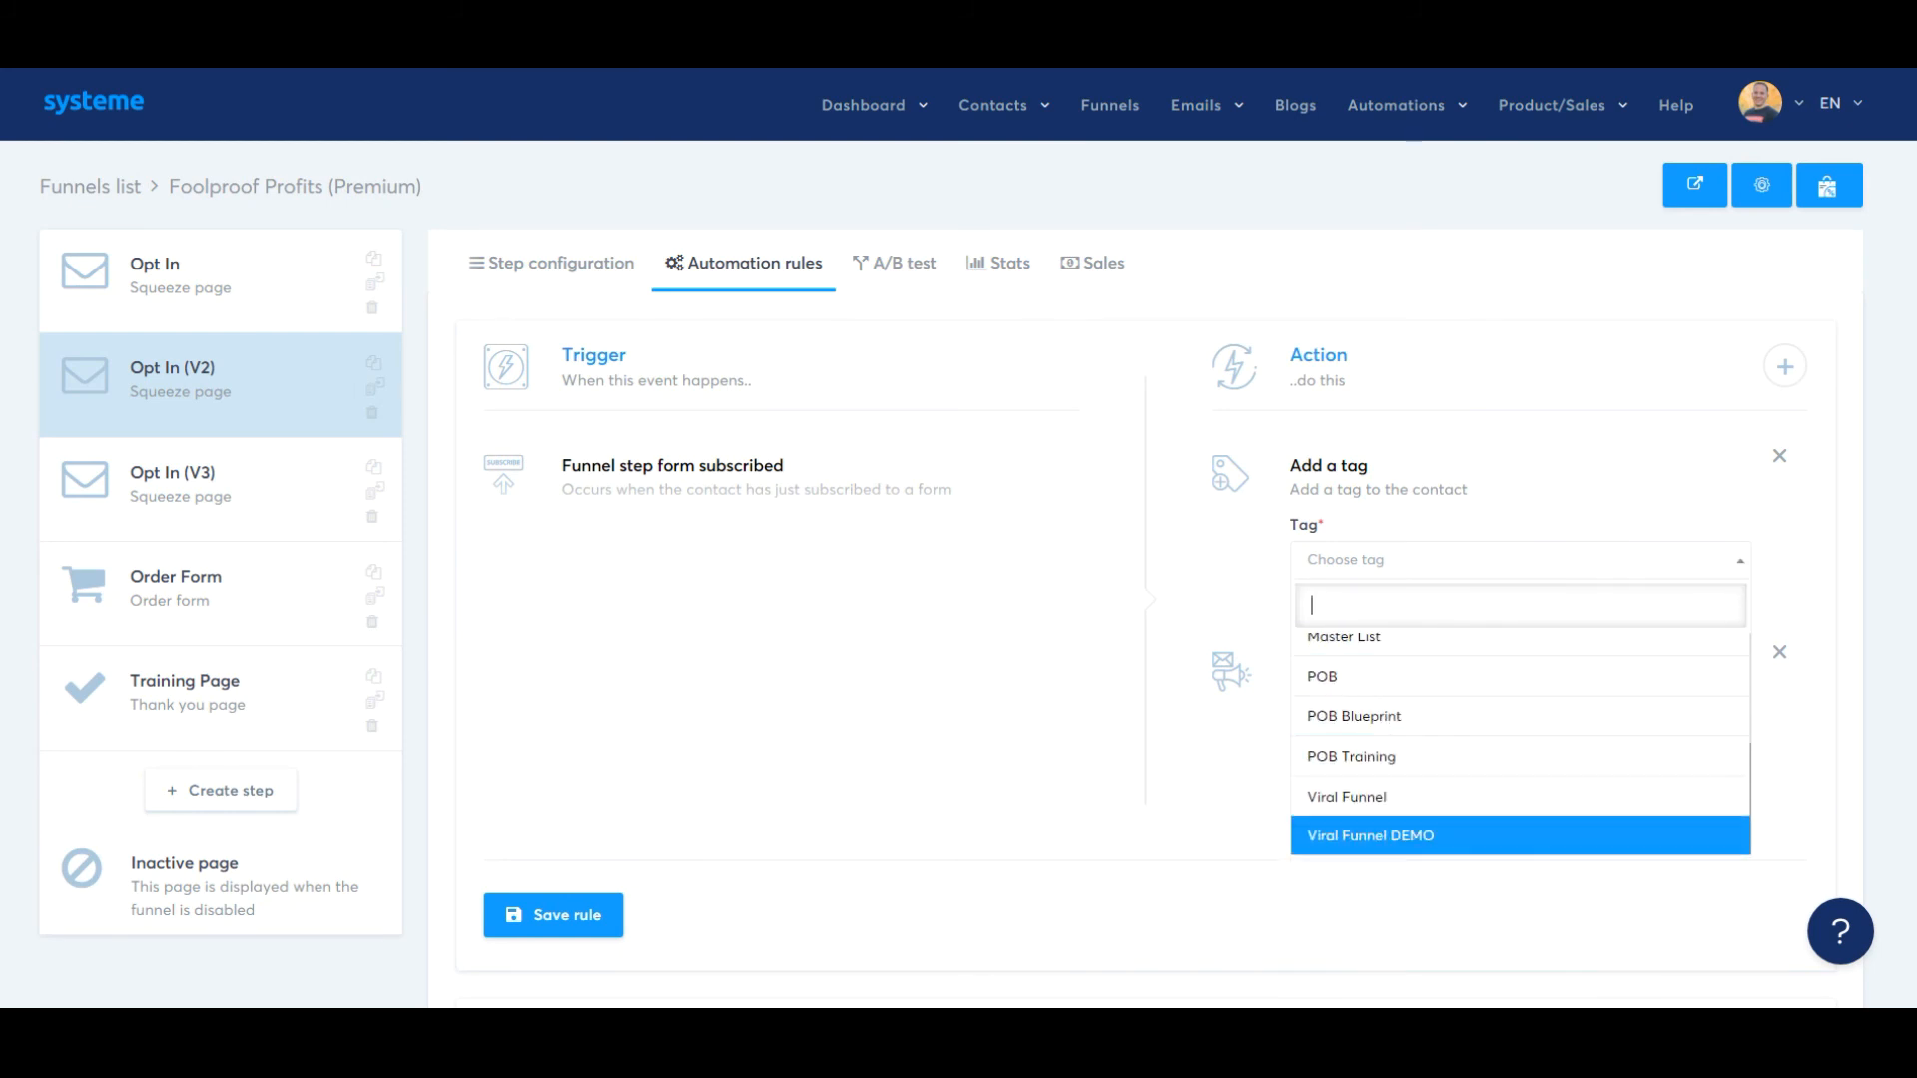
{"action": "left_click", "coordinate": [1392, 835]}
{"action": "left_click", "coordinate": [553, 916]}
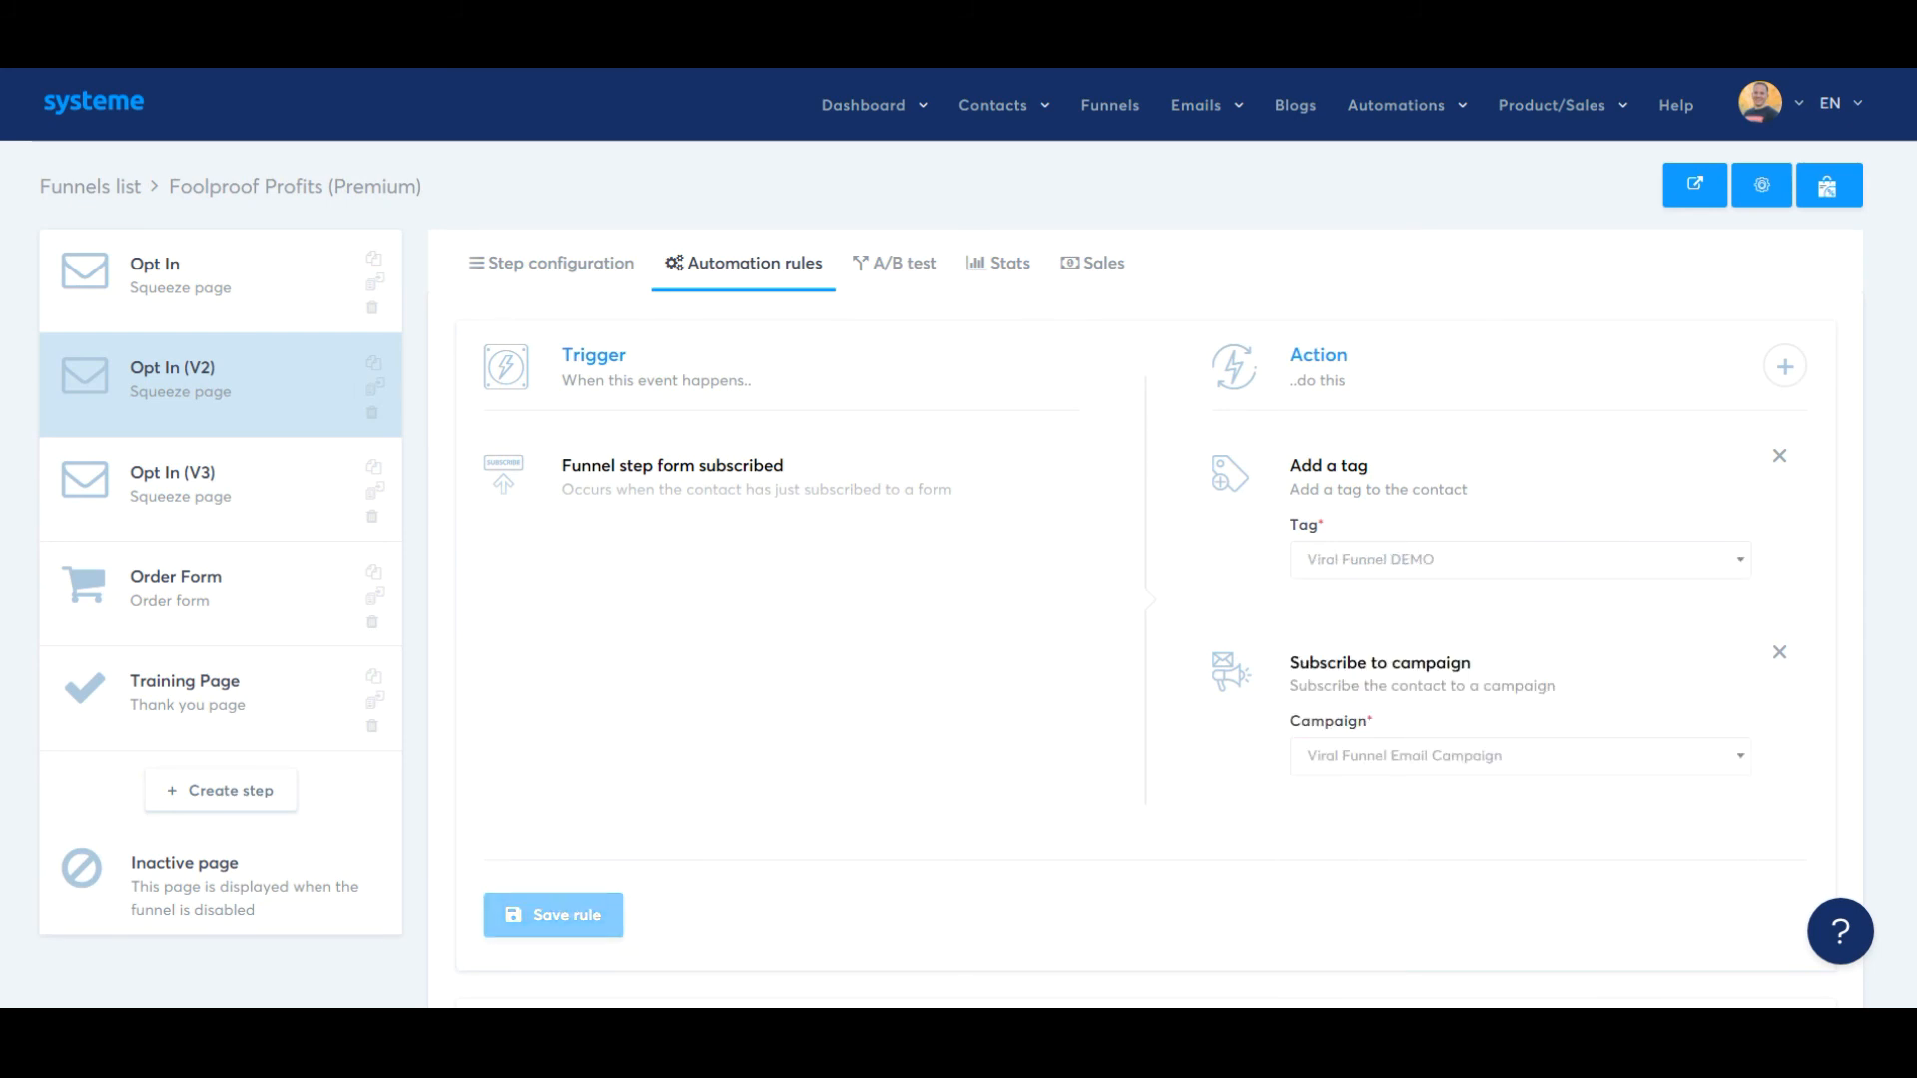